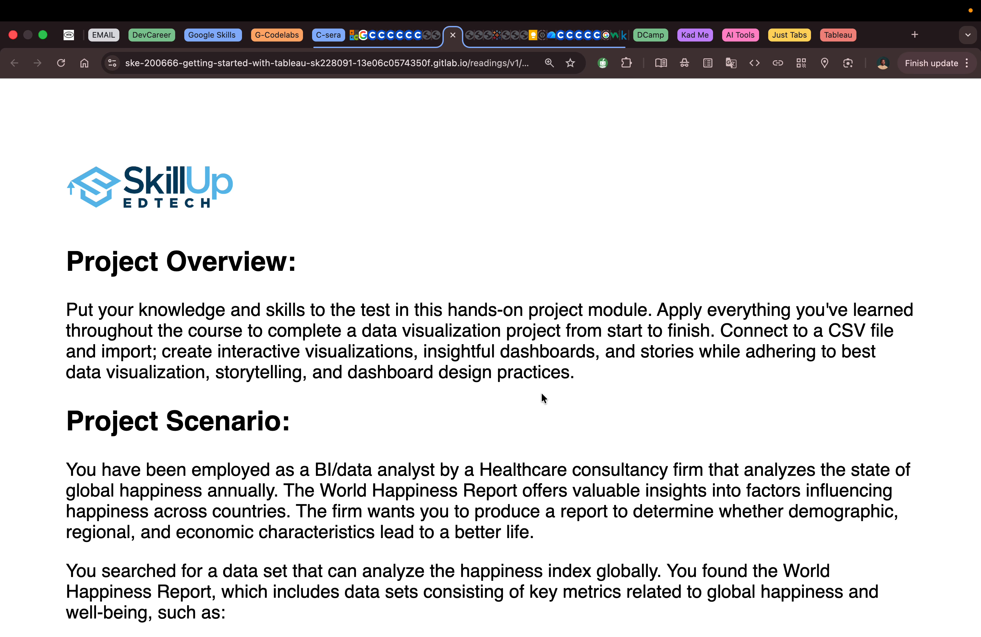
Read the project overview and scenario, and search Google for the phrase "World Happiness Report" taken from the brief
{"action": "scroll", "coordinate": [542, 398], "scroll_direction": "down", "scroll_amount": 3}
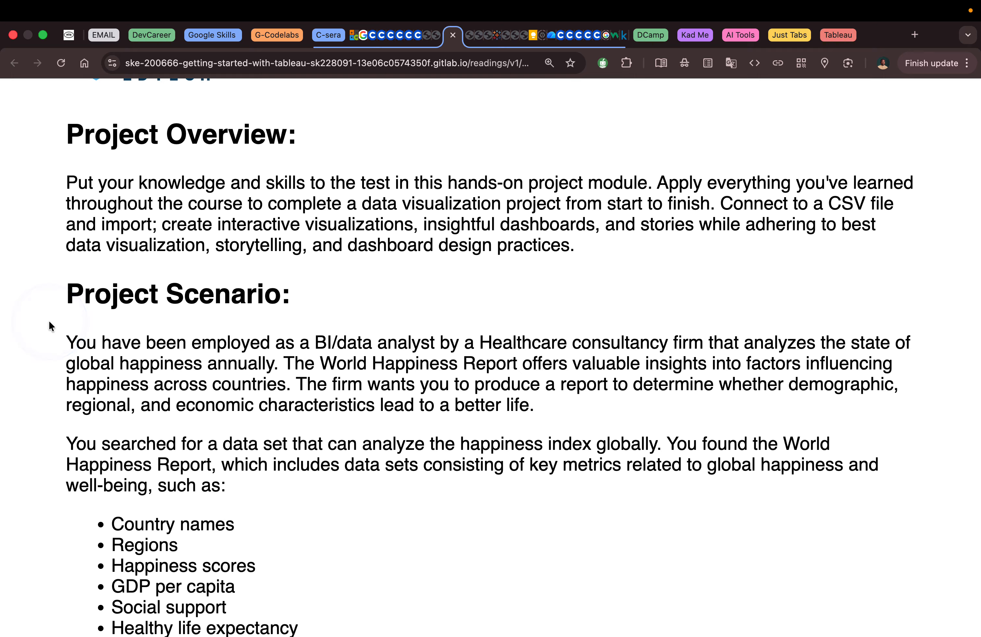
{"action": "mouse_move", "coordinate": [49, 322]}
{"action": "left_mouse_down"}
{"action": "mouse_move", "coordinate": [924, 471]}
{"action": "mouse_move", "coordinate": [975, 450]}
{"action": "mouse_move", "coordinate": [950, 502]}
{"action": "left_mouse_up"}
{"action": "left_click", "coordinate": [786, 531]}
{"action": "scroll", "coordinate": [786, 531], "scroll_direction": "down", "scroll_amount": 5}
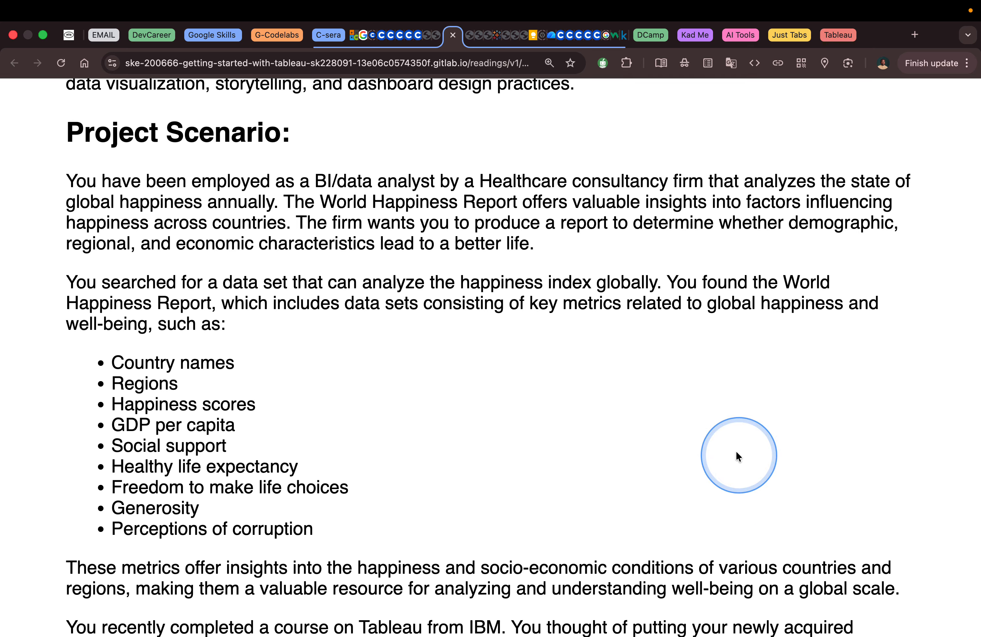
{"action": "left_click_drag", "start_coordinate": [785, 283], "coordinate": [212, 298]}
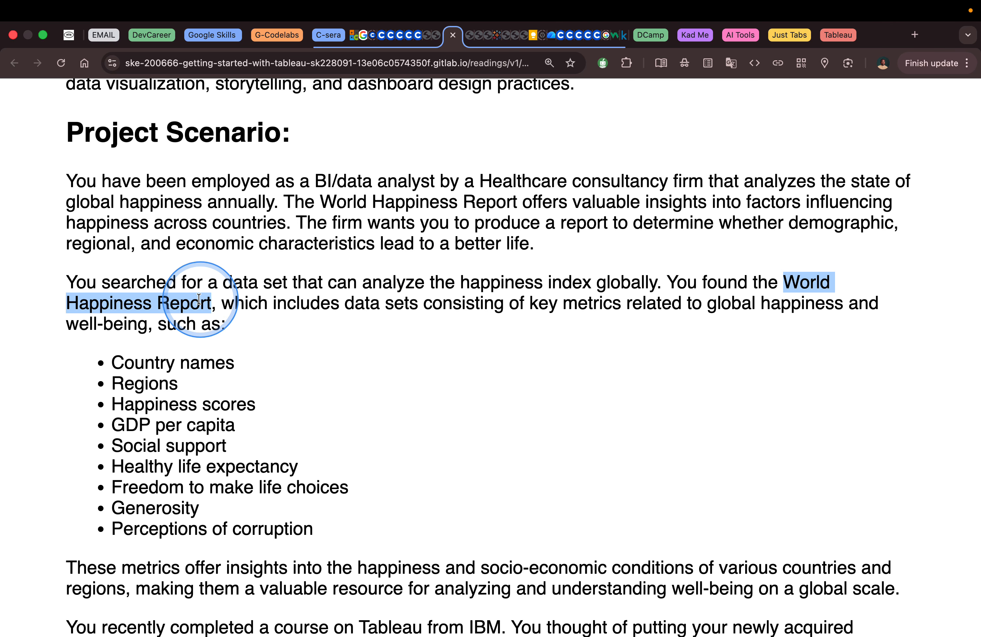
{"action": "right_click", "coordinate": [201, 297]}
{"action": "left_click", "coordinate": [259, 363]}
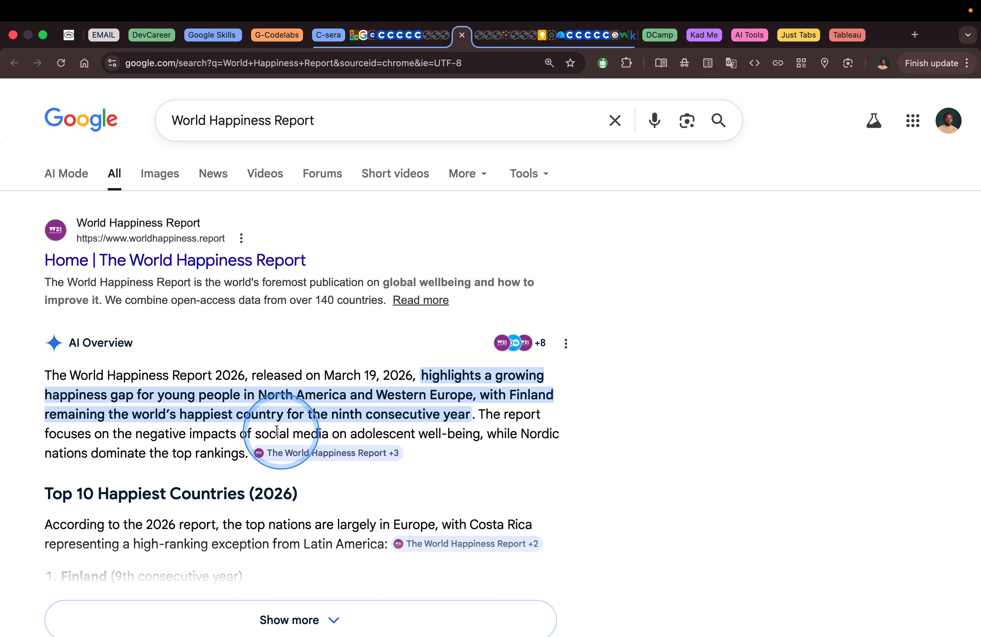
Search Google for "Nordic nations" from the AI overview text and expand the overview of the Nordic countries
{"action": "left_click_drag", "start_coordinate": [517, 433], "coordinate": [90, 450]}
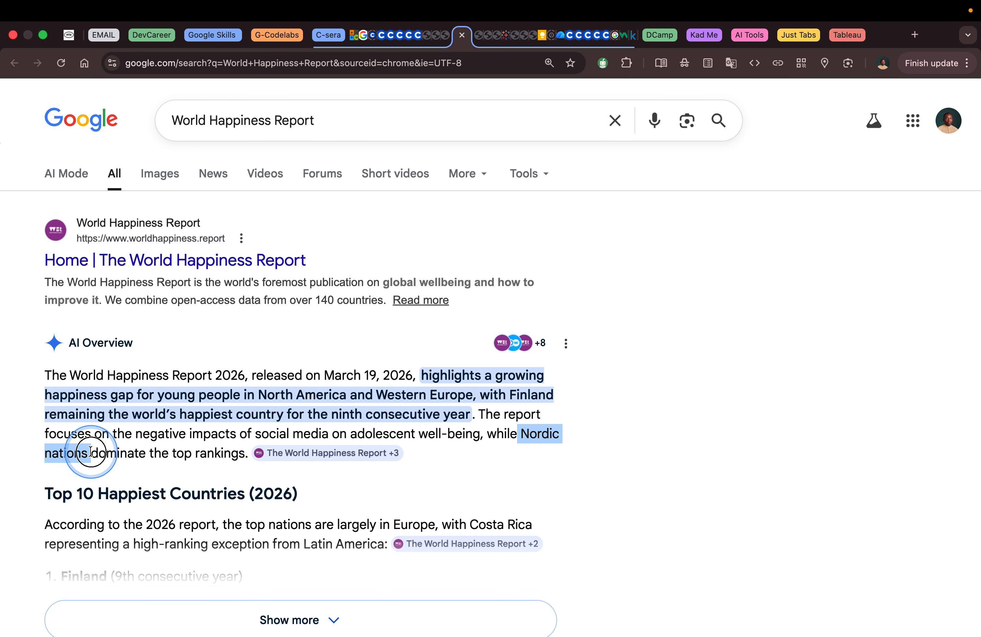
{"action": "right_click", "coordinate": [88, 450]}
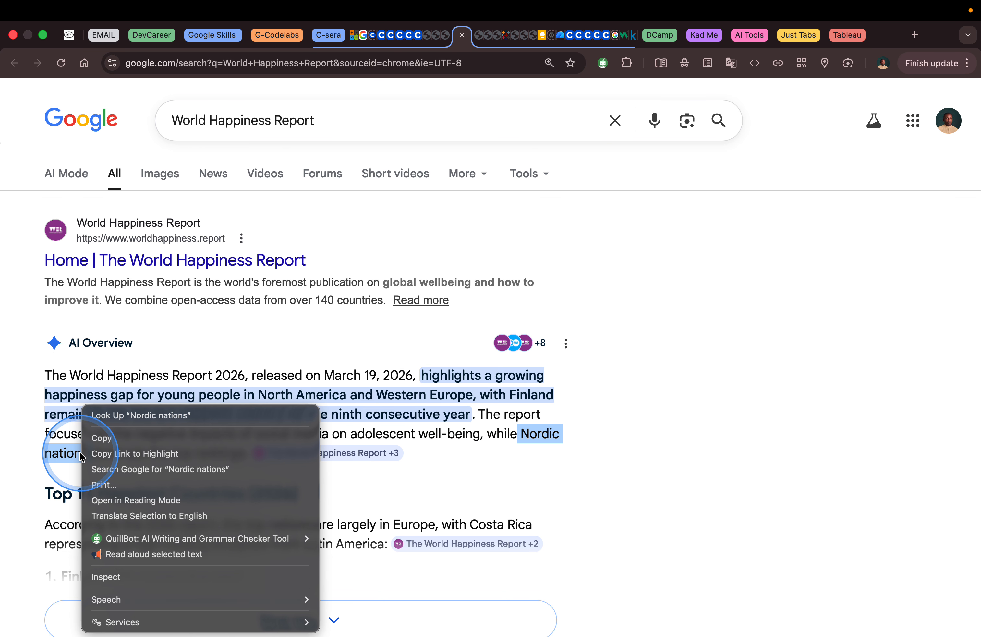
{"action": "left_click", "coordinate": [169, 470]}
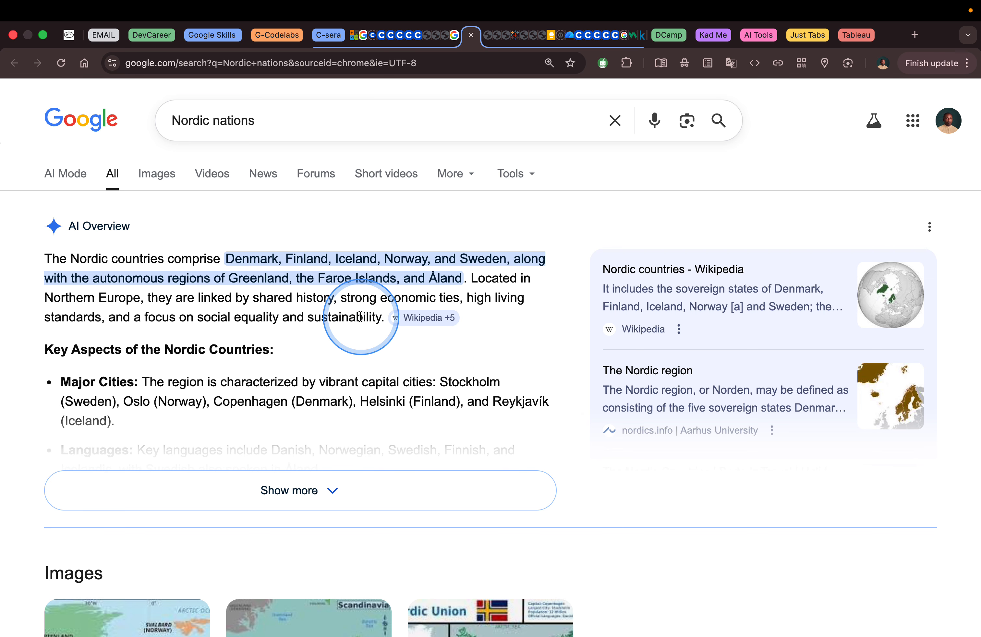
{"action": "left_click", "coordinate": [324, 490]}
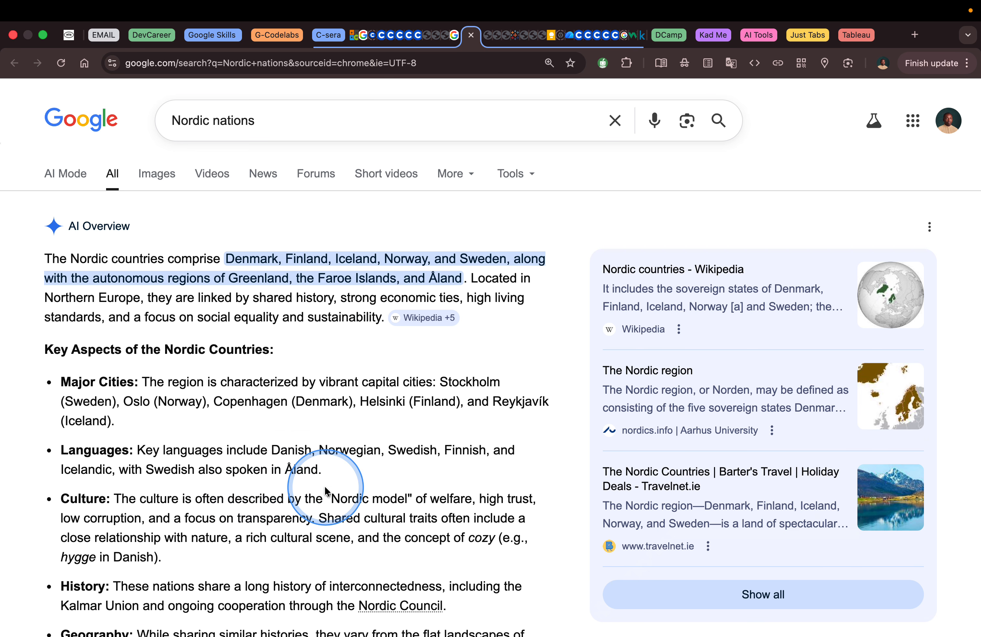
{"action": "scroll", "coordinate": [326, 442], "scroll_direction": "down", "scroll_amount": 2}
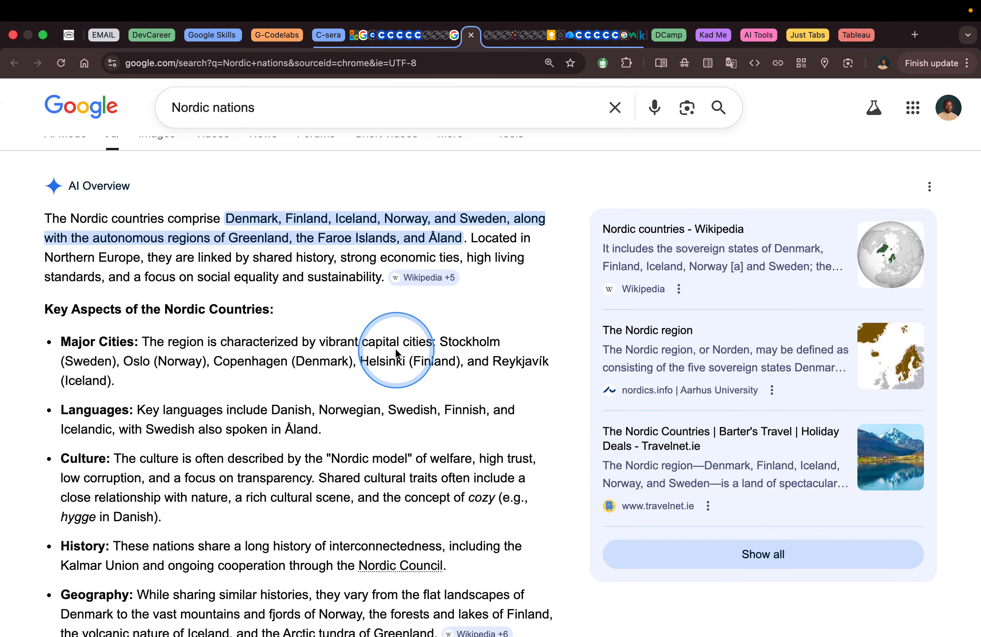
Return to the project brief and examine the list of key metrics in the World Happiness Report data sets
{"action": "key", "text": "ctrl+Left"}
{"action": "key", "text": "ctrl+Right"}
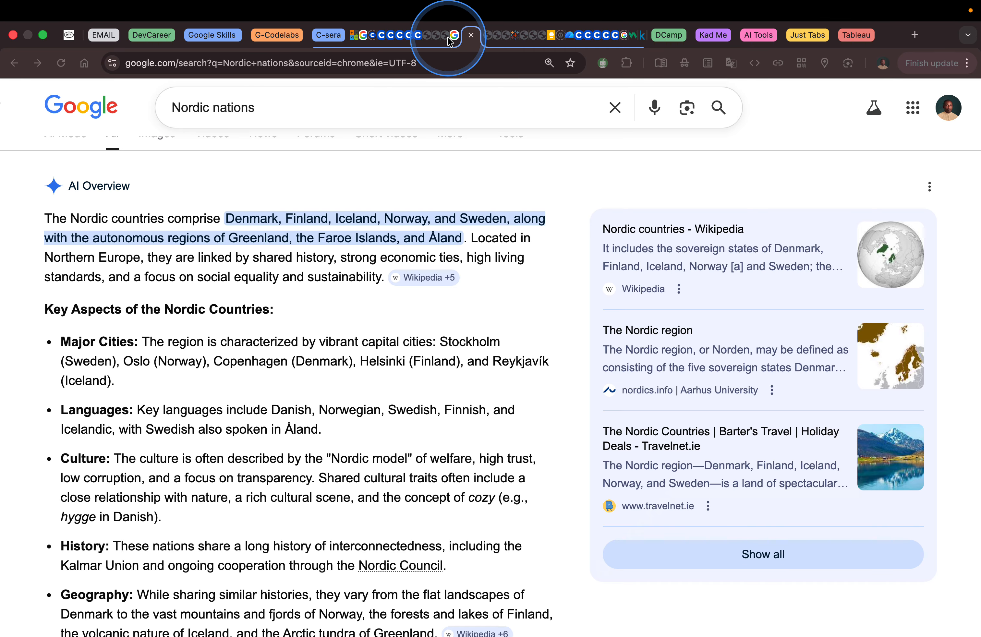
{"action": "left_click", "coordinate": [446, 42]}
{"action": "left_click", "coordinate": [448, 242]}
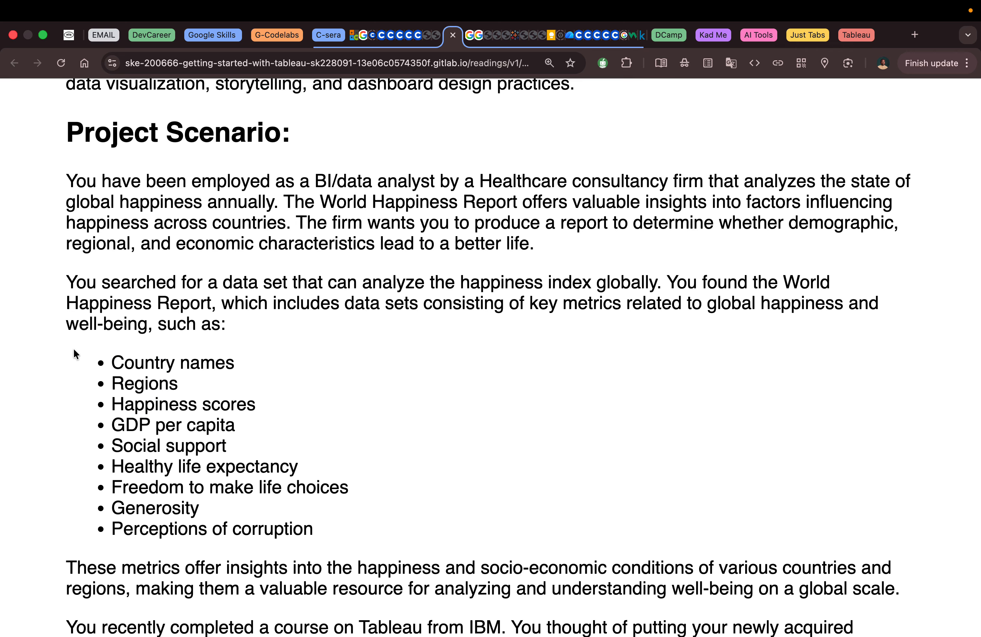
{"action": "mouse_move", "coordinate": [72, 349]}
{"action": "left_mouse_down"}
{"action": "mouse_move", "coordinate": [339, 503]}
{"action": "mouse_move", "coordinate": [364, 541]}
{"action": "left_mouse_up"}
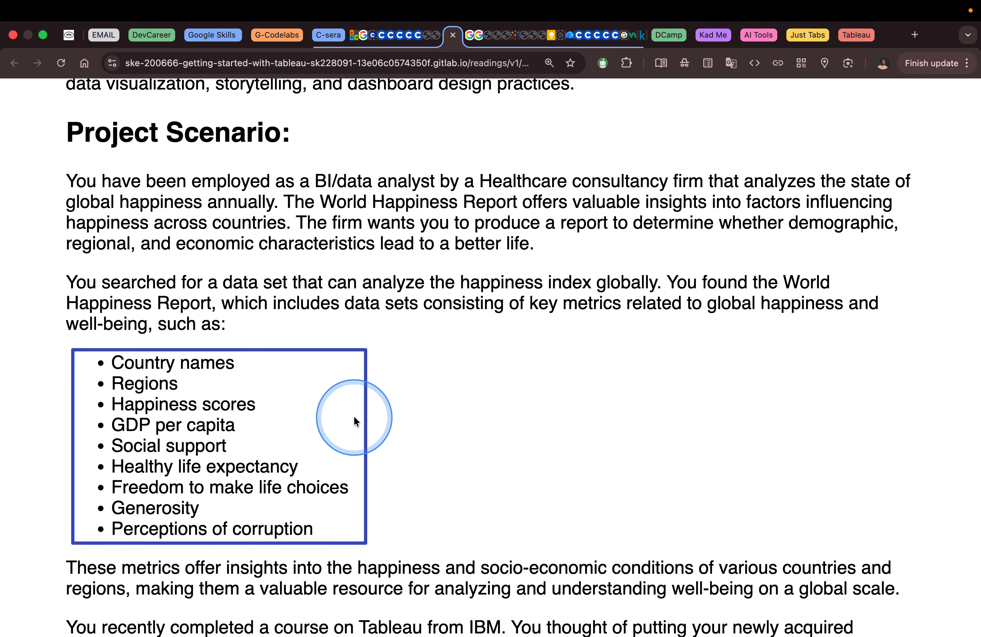
Read the brief's data set description, column attributes table and project task lists
{"action": "scroll", "coordinate": [442, 434], "scroll_direction": "down", "scroll_amount": 4}
{"action": "scroll", "coordinate": [441, 434], "scroll_direction": "down", "scroll_amount": 4}
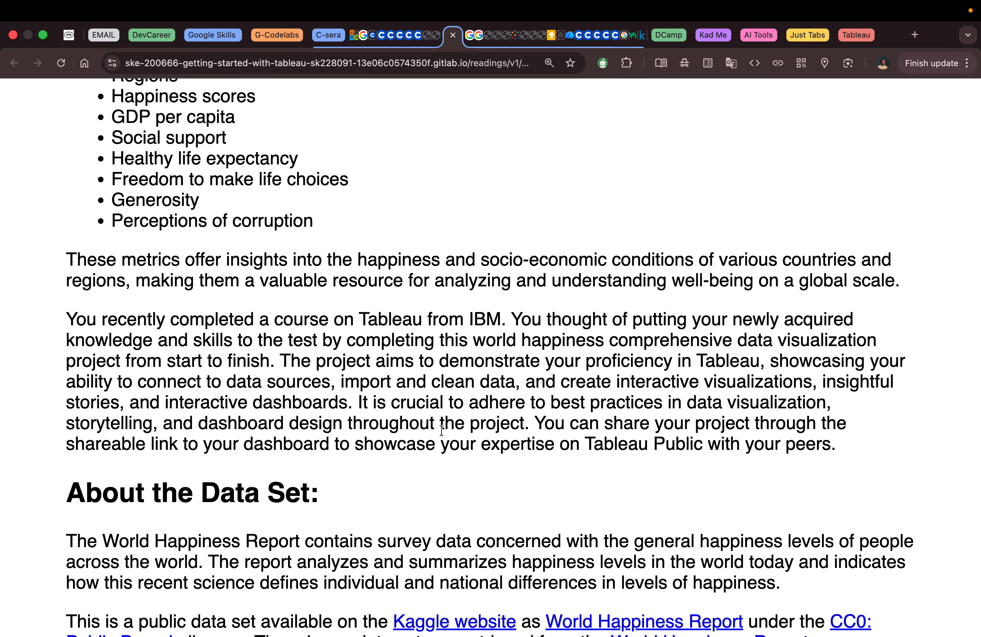
{"action": "scroll", "coordinate": [441, 430], "scroll_direction": "down", "scroll_amount": 6}
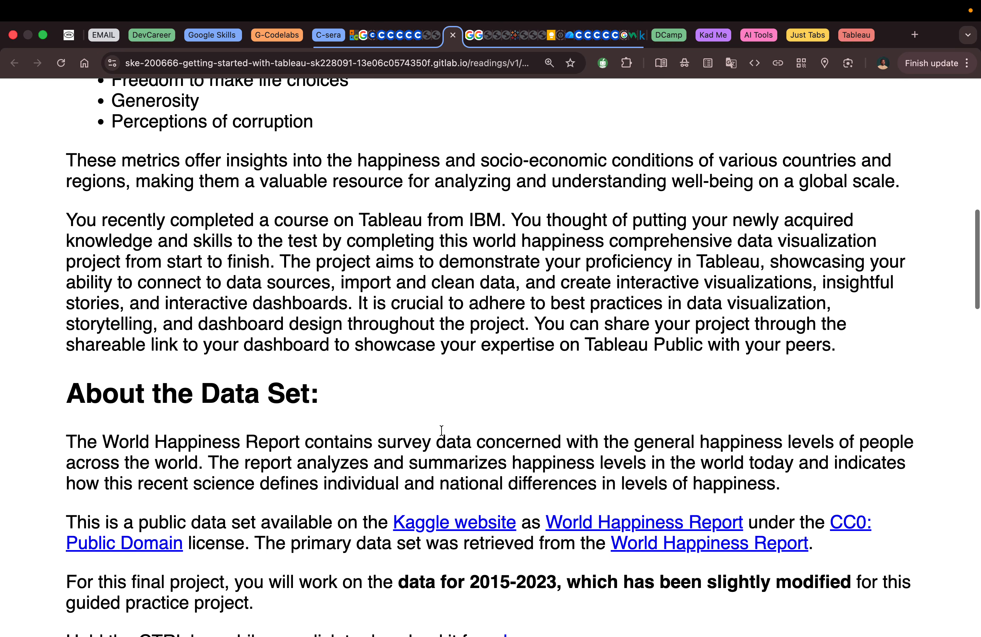
{"action": "scroll", "coordinate": [440, 429], "scroll_direction": "down", "scroll_amount": 1}
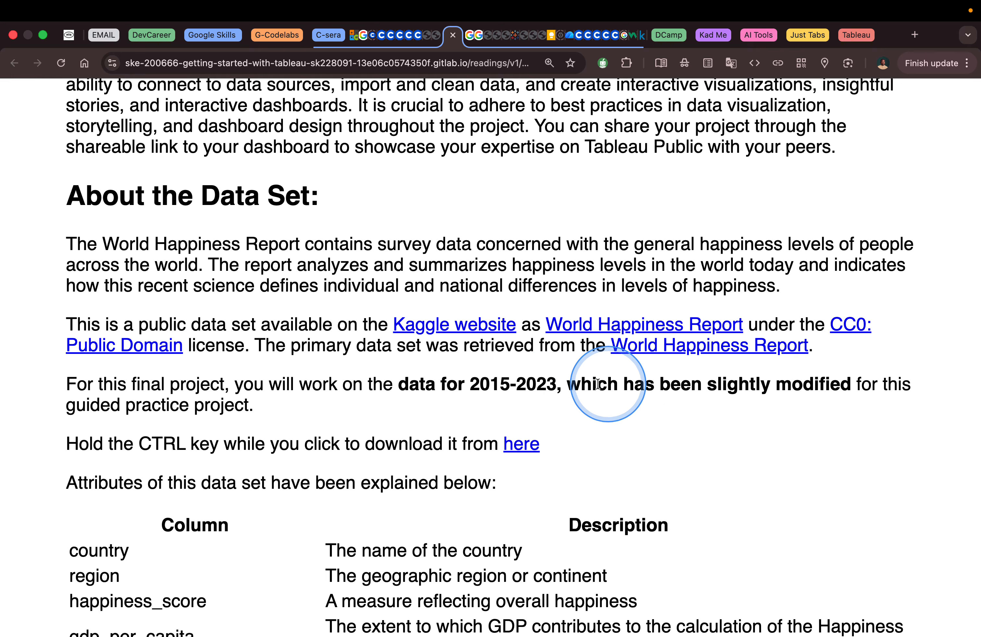
{"action": "scroll", "coordinate": [444, 406], "scroll_direction": "down", "scroll_amount": 7}
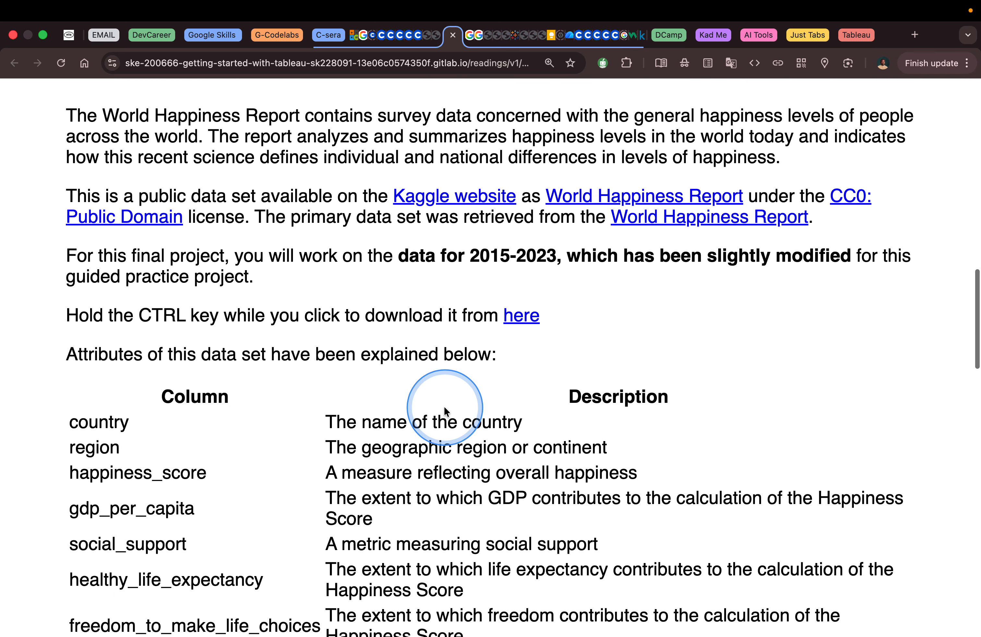
{"action": "scroll", "coordinate": [444, 411], "scroll_direction": "up", "scroll_amount": 1}
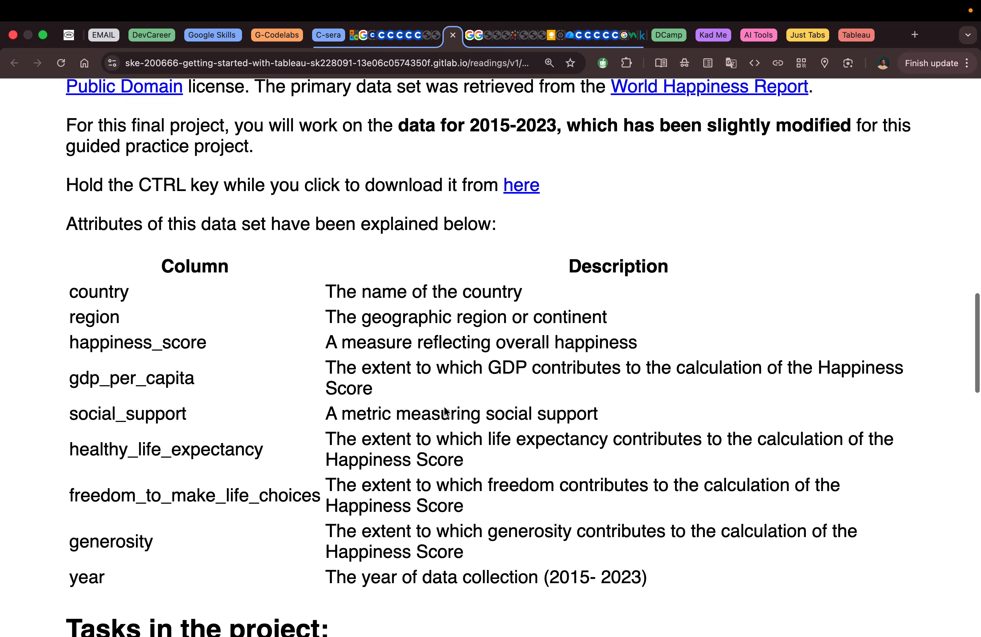
{"action": "scroll", "coordinate": [444, 408], "scroll_direction": "down", "scroll_amount": 1}
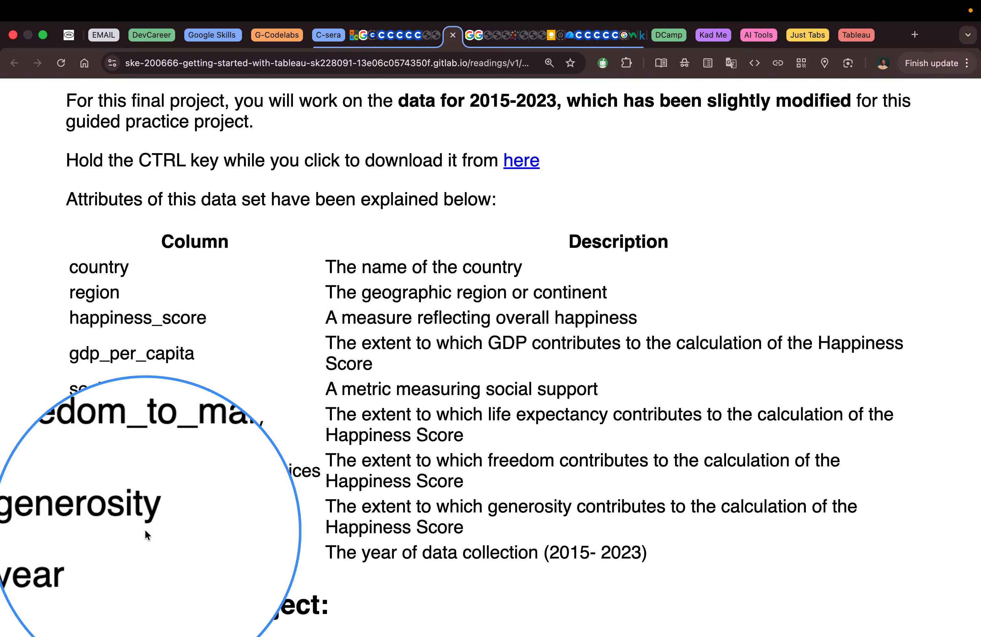
{"action": "scroll", "coordinate": [187, 495], "scroll_direction": "down", "scroll_amount": 2}
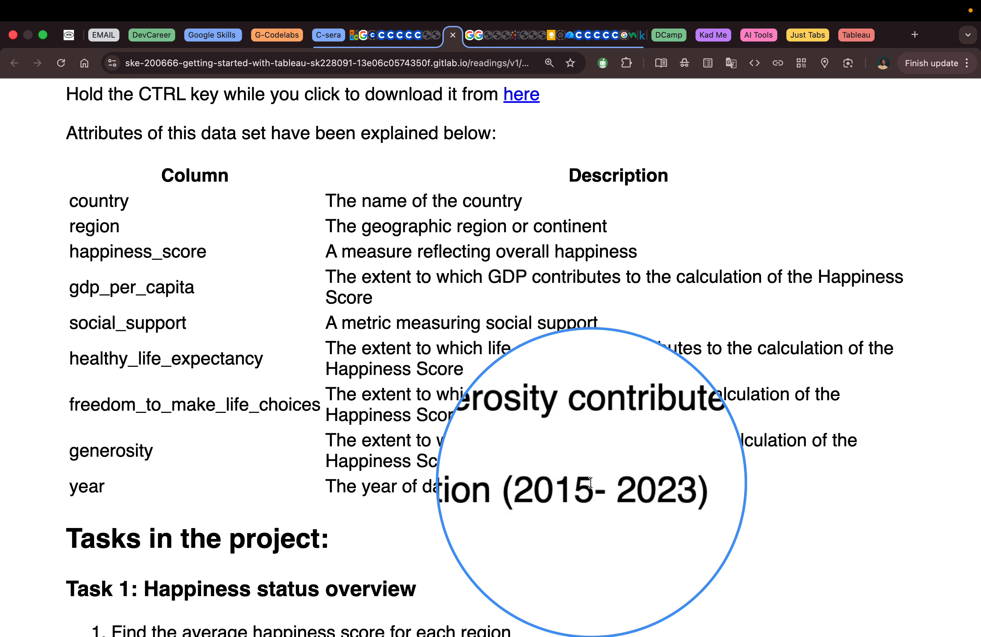
{"action": "scroll", "coordinate": [593, 482], "scroll_direction": "down", "scroll_amount": 10}
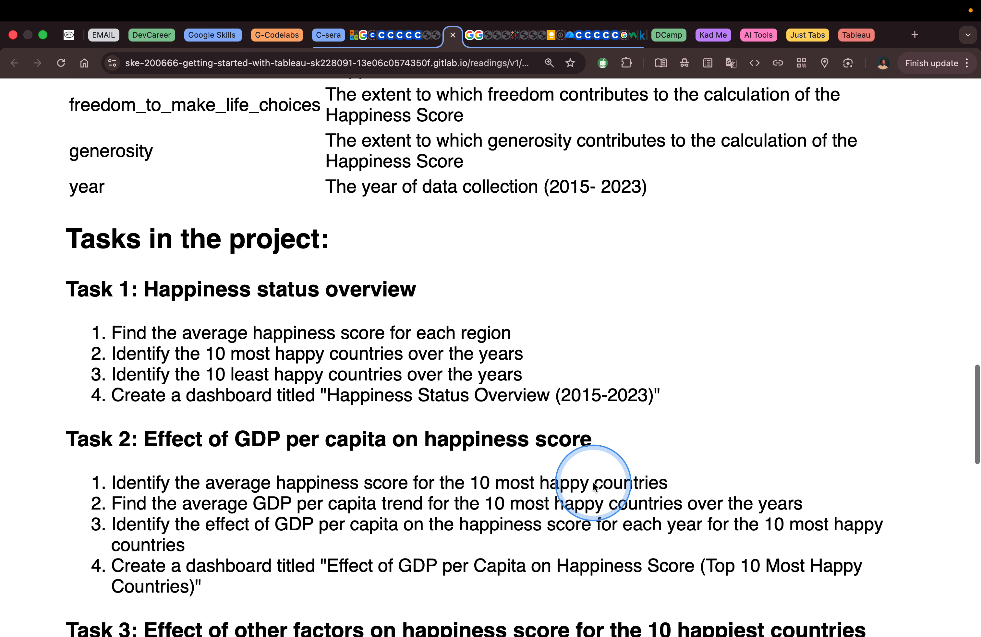
{"action": "scroll", "coordinate": [592, 482], "scroll_direction": "down", "scroll_amount": 3}
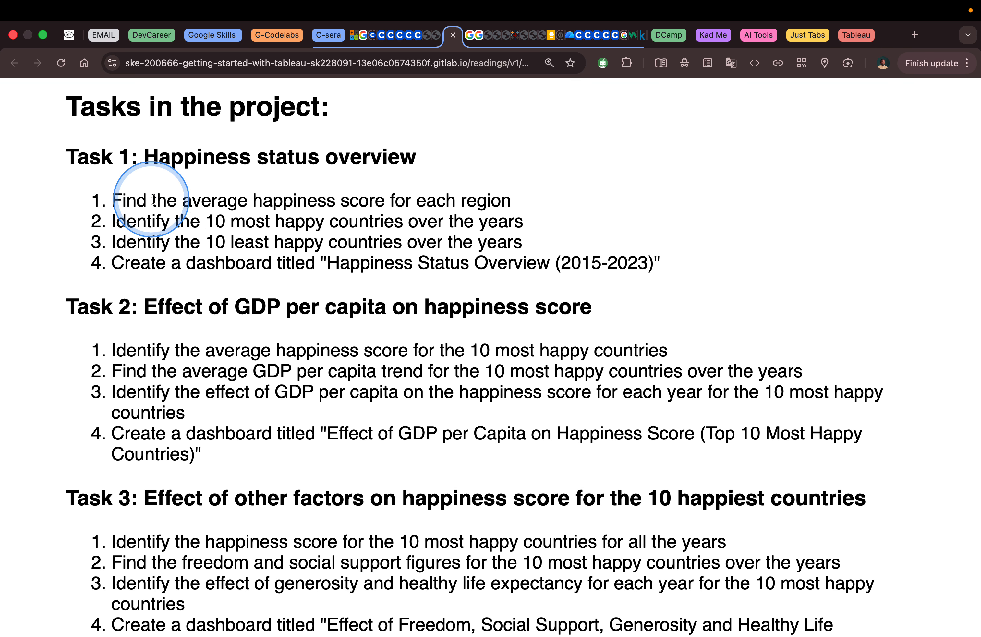
Switch to Tableau's TASK 1A worksheet and, after trying Fit Width and Fit Height, fit the chart to Entire View
{"action": "key", "text": "ctrl+Right"}
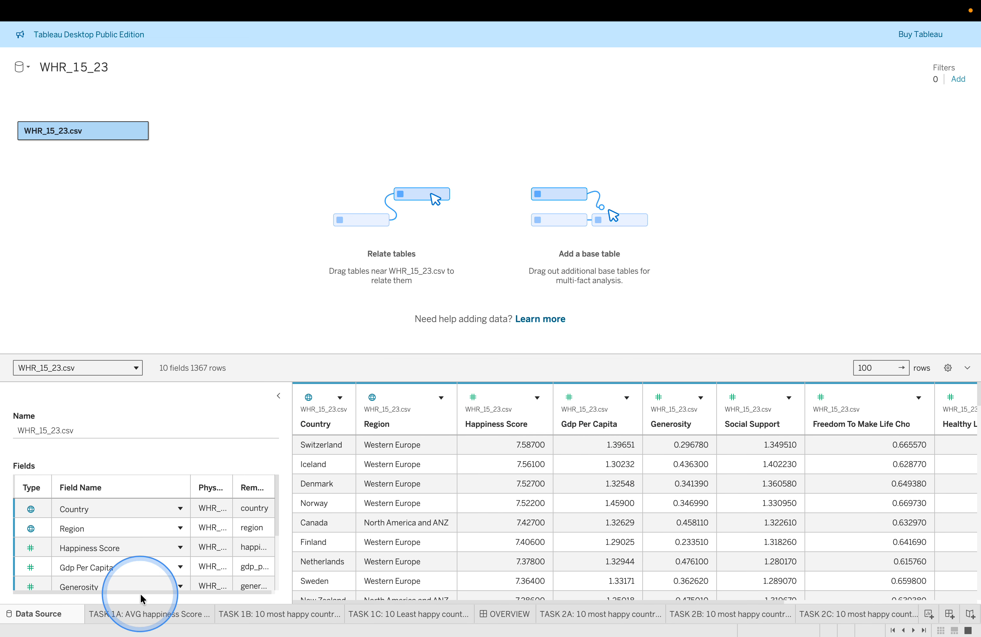
{"action": "left_click", "coordinate": [159, 618]}
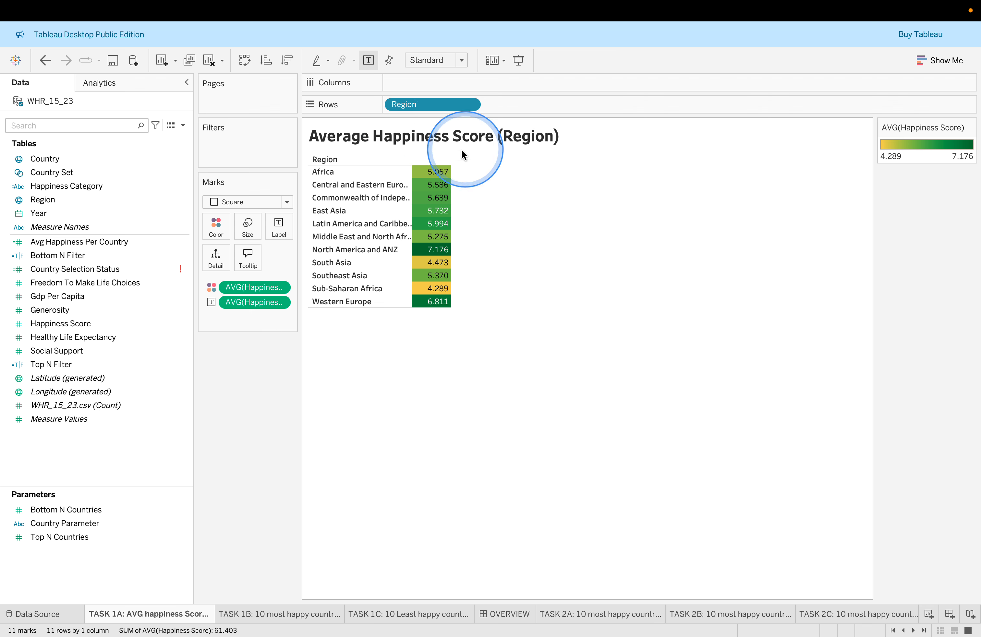
{"action": "left_click", "coordinate": [462, 62]}
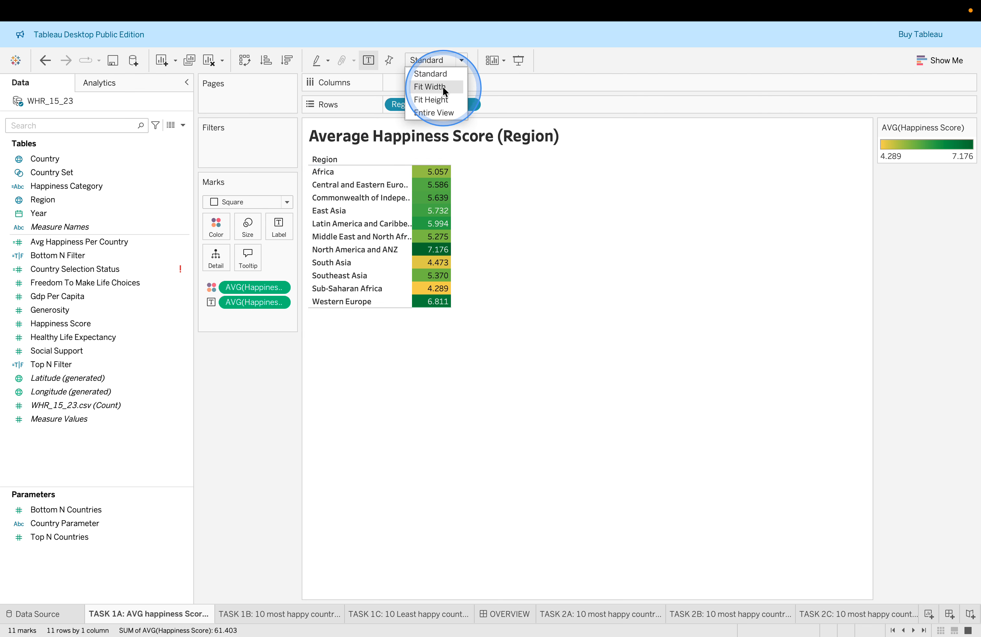
{"action": "left_click", "coordinate": [442, 86]}
{"action": "left_click", "coordinate": [446, 62]}
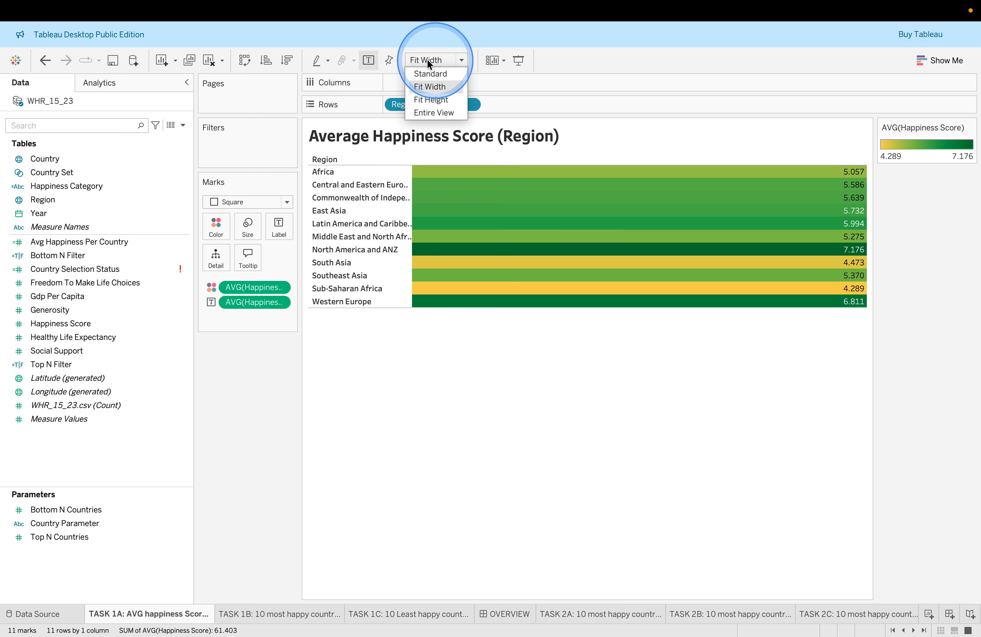
{"action": "left_click", "coordinate": [44, 62]}
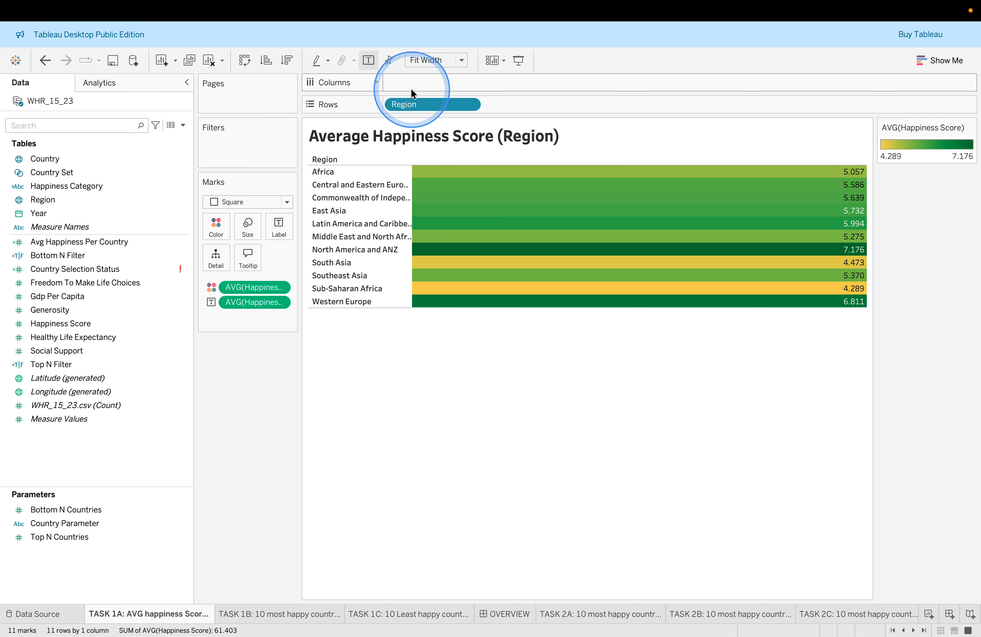
{"action": "left_click", "coordinate": [436, 58]}
{"action": "left_click", "coordinate": [431, 99]}
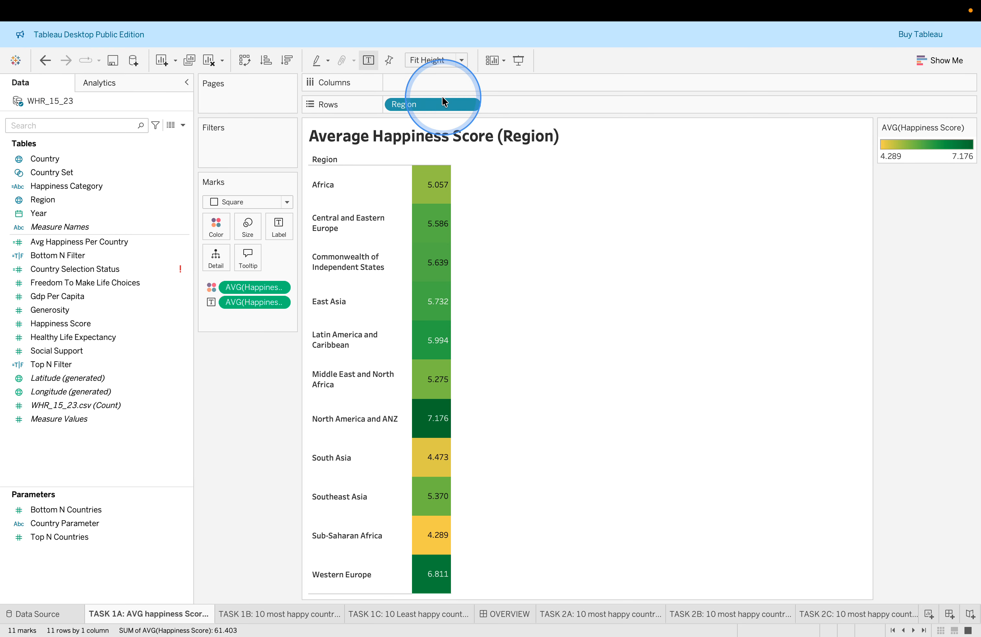
{"action": "left_click", "coordinate": [444, 60]}
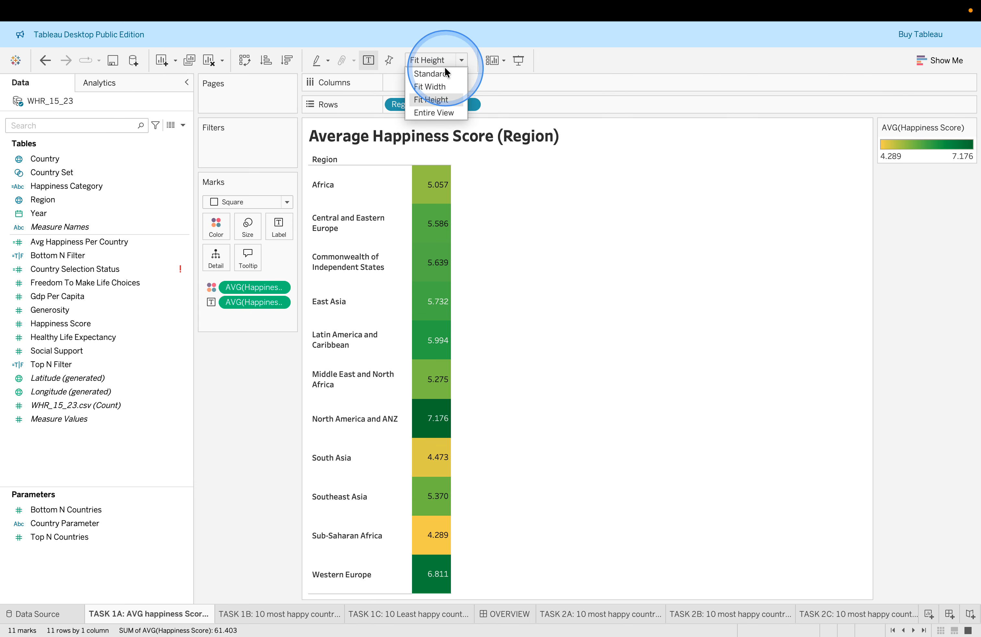
{"action": "left_click", "coordinate": [442, 114]}
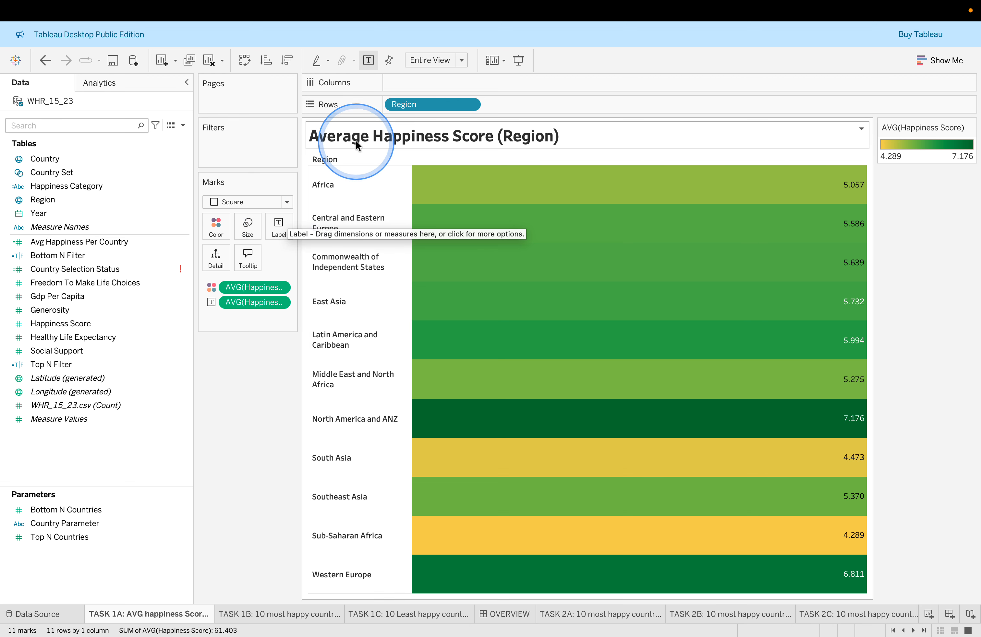
Set the worksheet's default font size to 12 pt in the region chart's font formatting, after trying 15 pt
{"action": "left_click", "coordinate": [326, 185]}
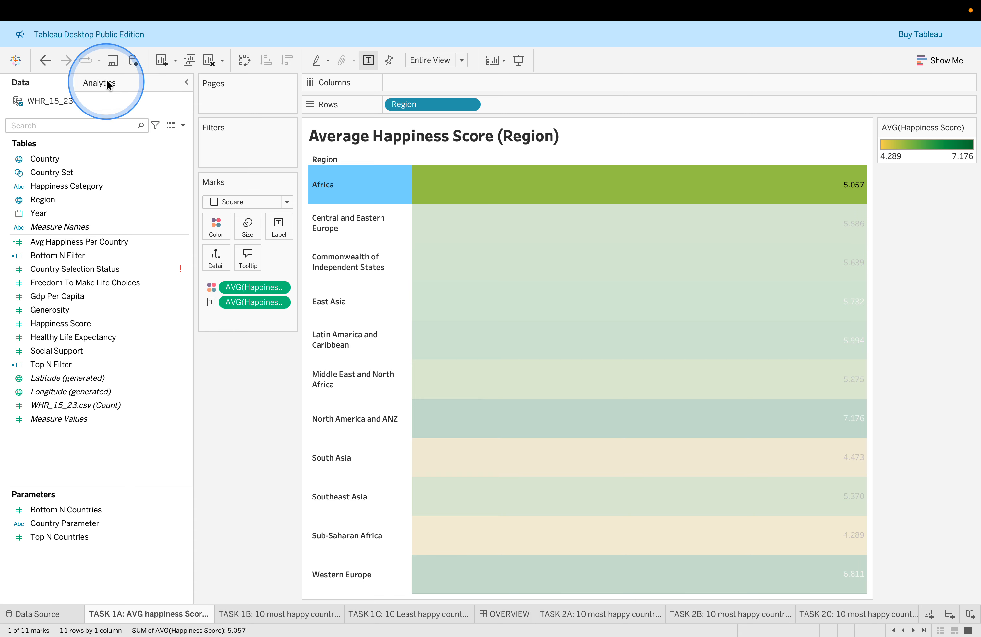
{"action": "right_click", "coordinate": [329, 189]}
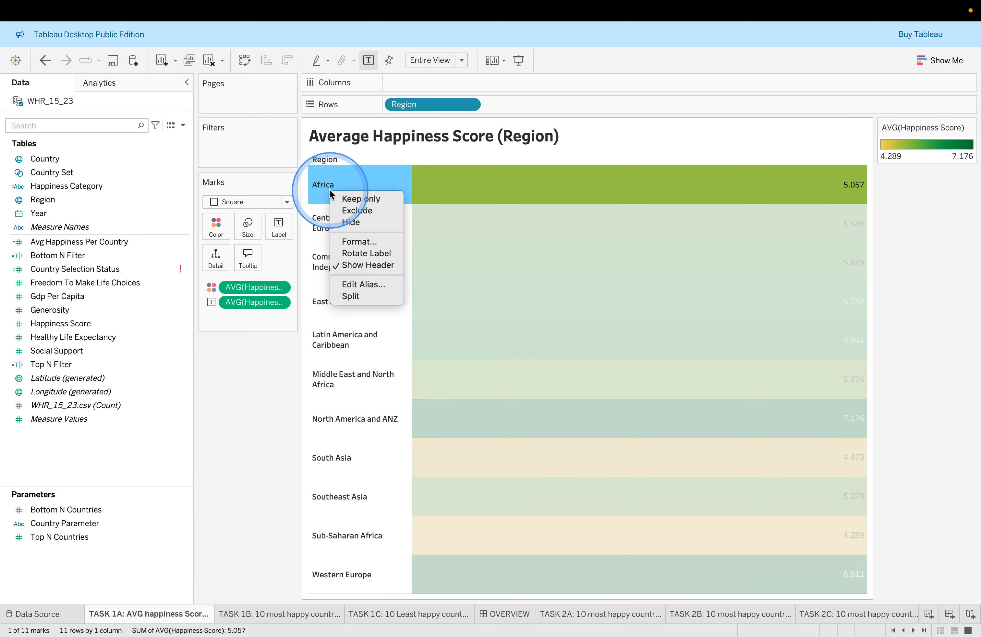
{"action": "left_click", "coordinate": [359, 241]}
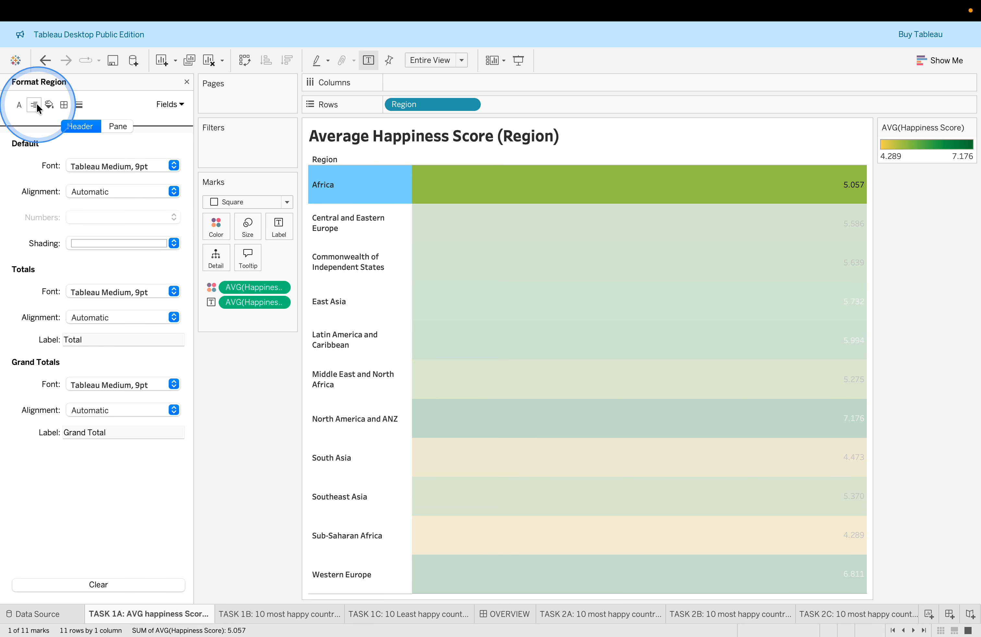
{"action": "left_click", "coordinate": [19, 104]}
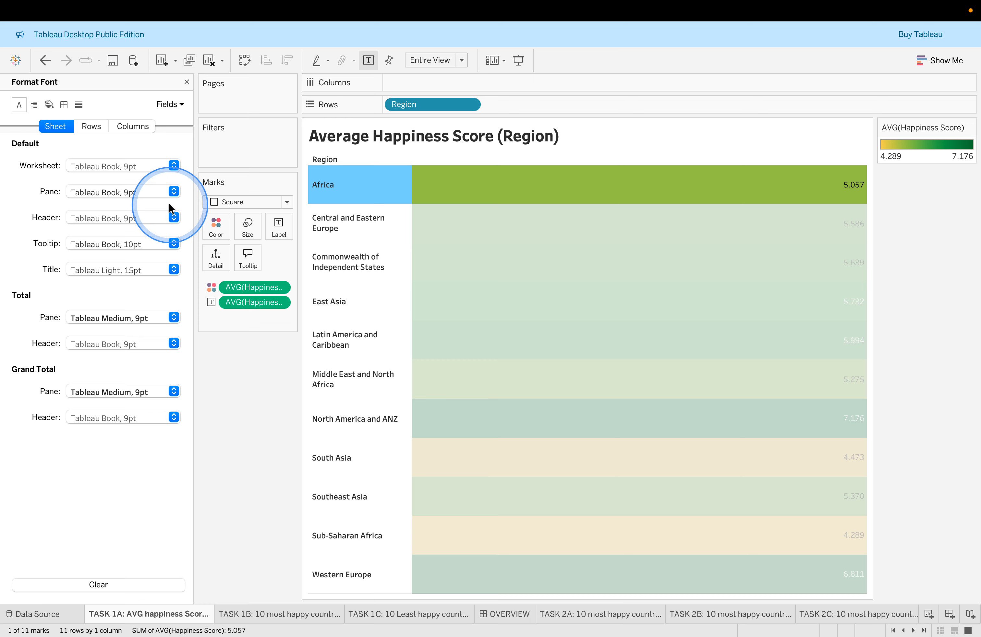
{"action": "left_click", "coordinate": [174, 165]}
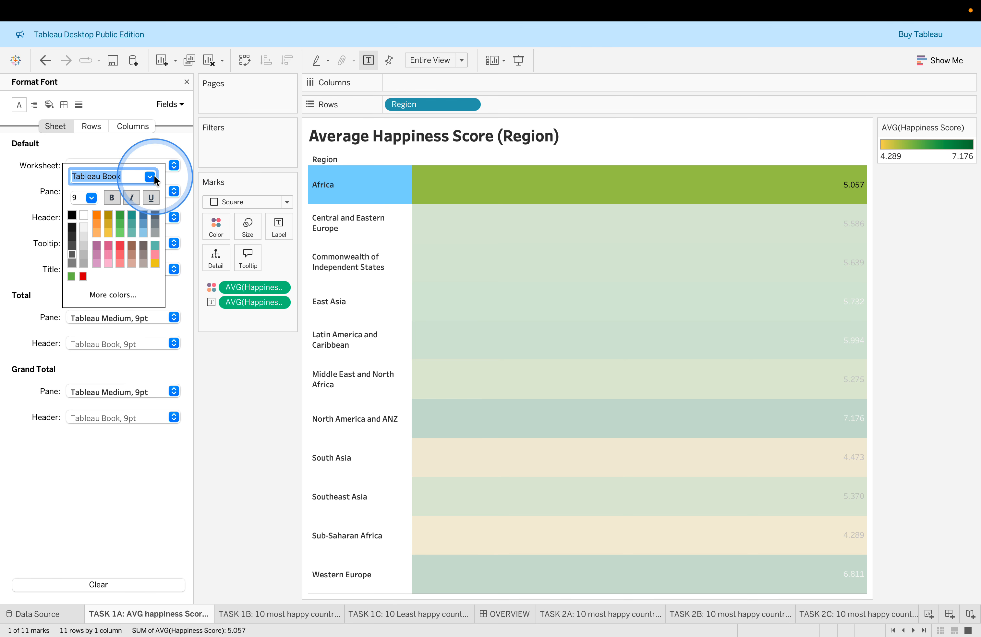
{"action": "left_click", "coordinate": [91, 199]}
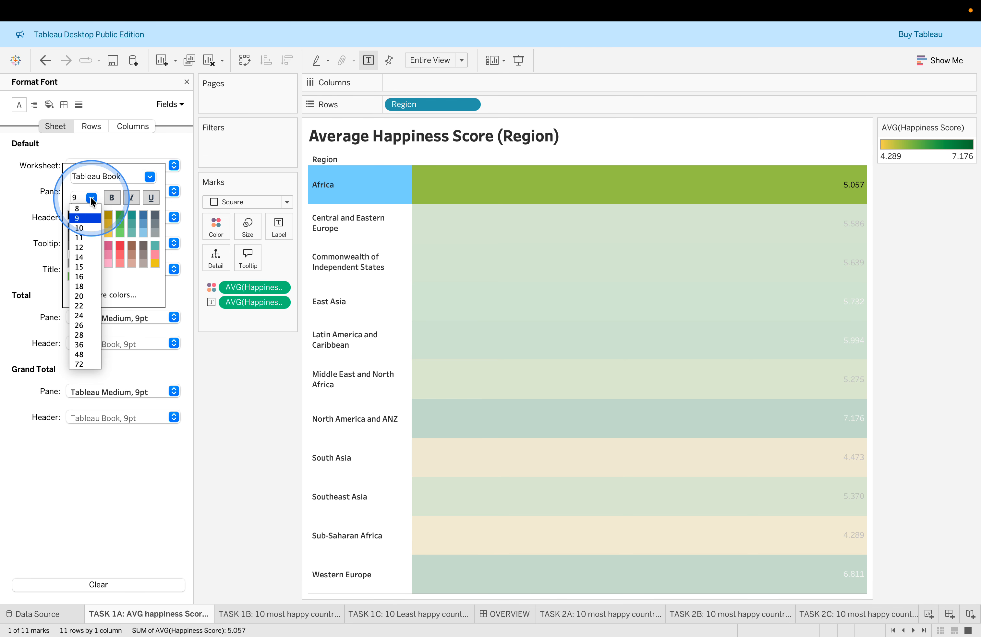
{"action": "left_click", "coordinate": [81, 271]}
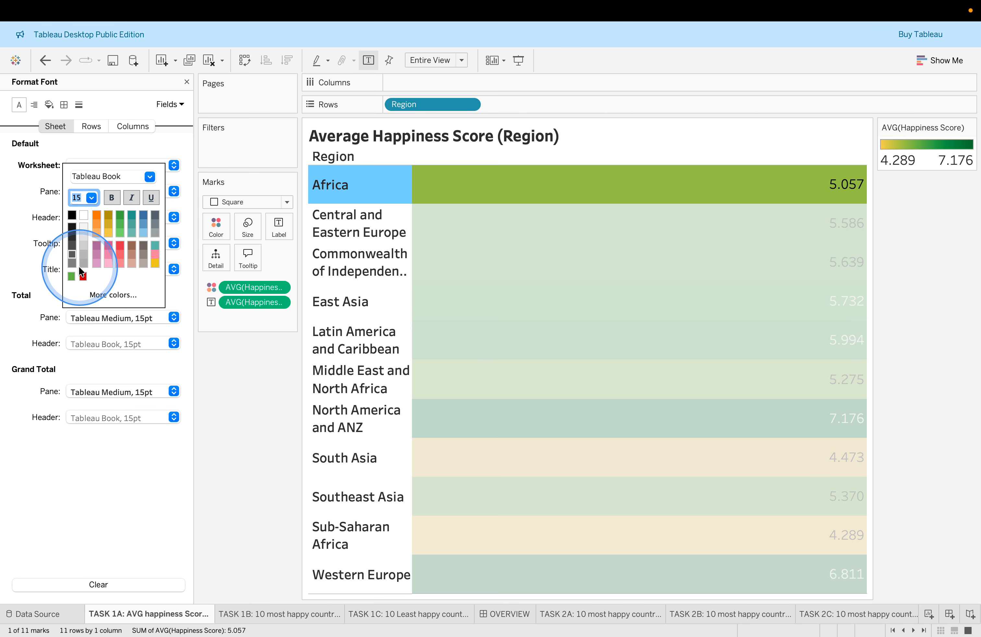
{"action": "left_click", "coordinate": [91, 199]}
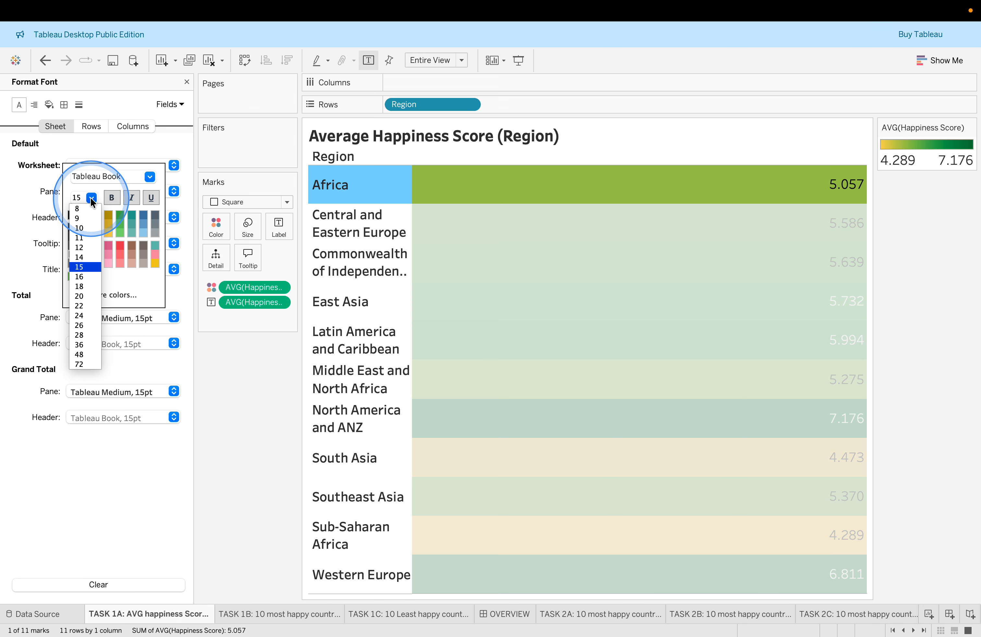
{"action": "left_click", "coordinate": [83, 248]}
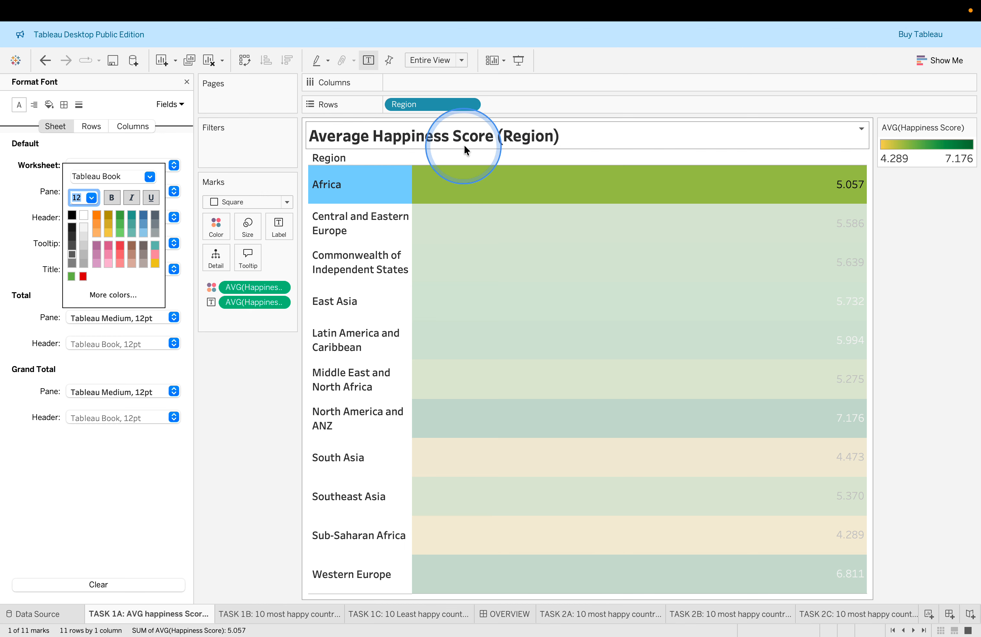
Set the chart's fit to Standard after trying Fit Width
{"action": "left_click", "coordinate": [462, 61]}
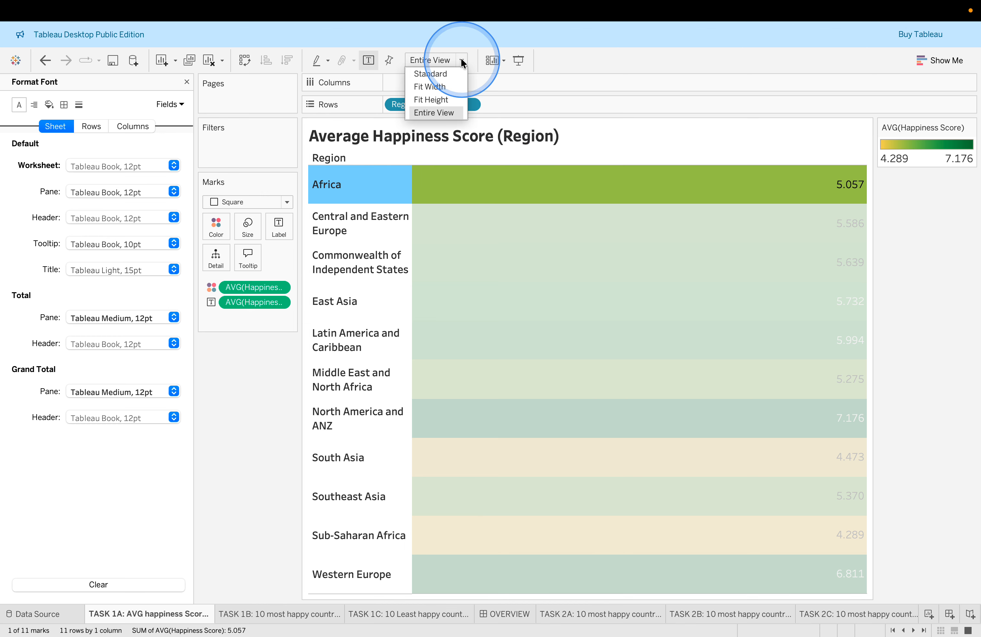
{"action": "left_click", "coordinate": [445, 87]}
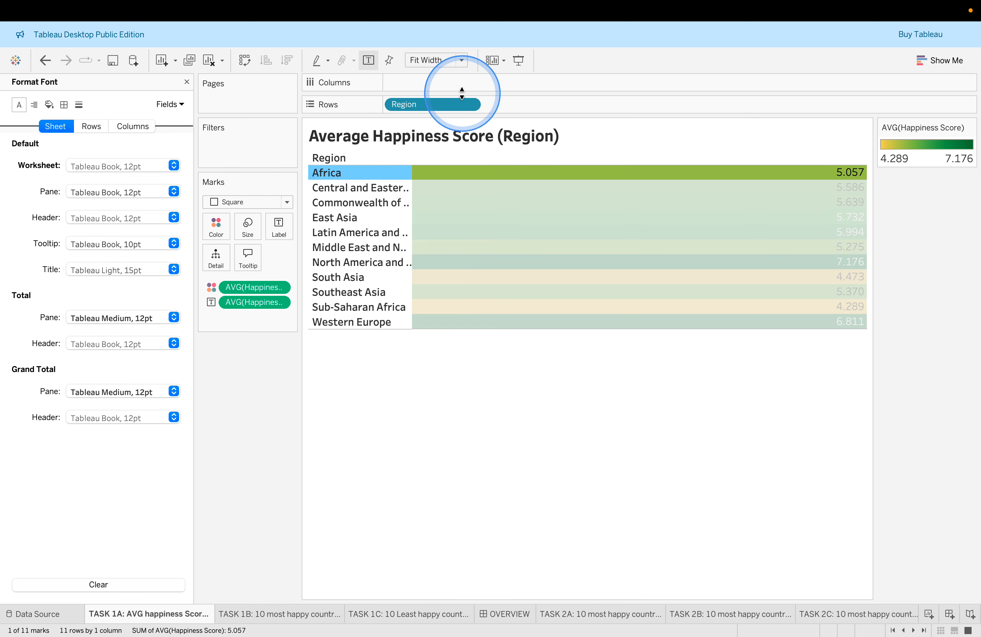
{"action": "left_click", "coordinate": [426, 409]}
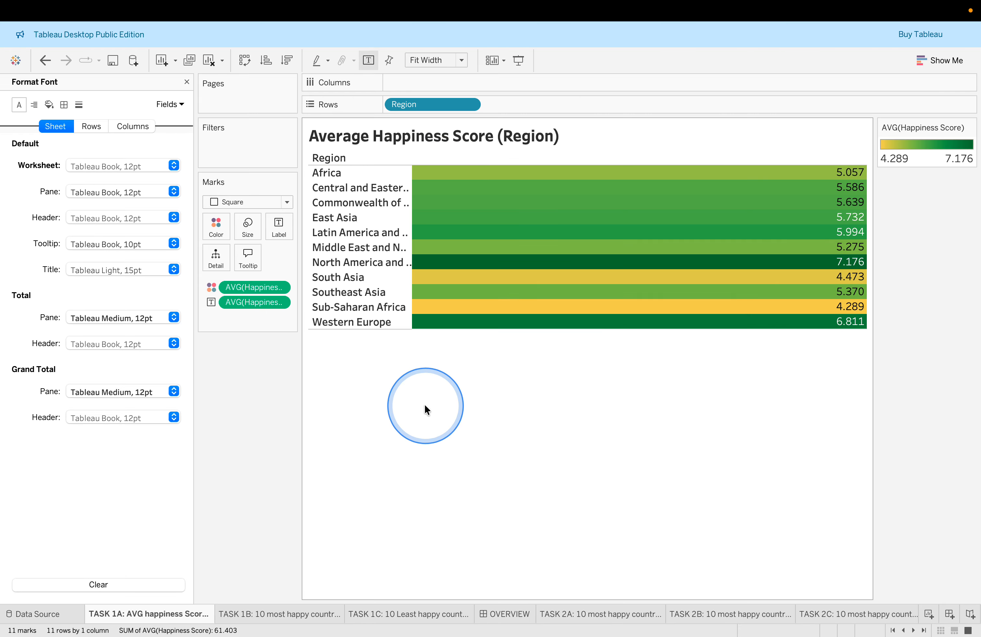
{"action": "left_click", "coordinate": [462, 60]}
{"action": "left_click", "coordinate": [449, 74]}
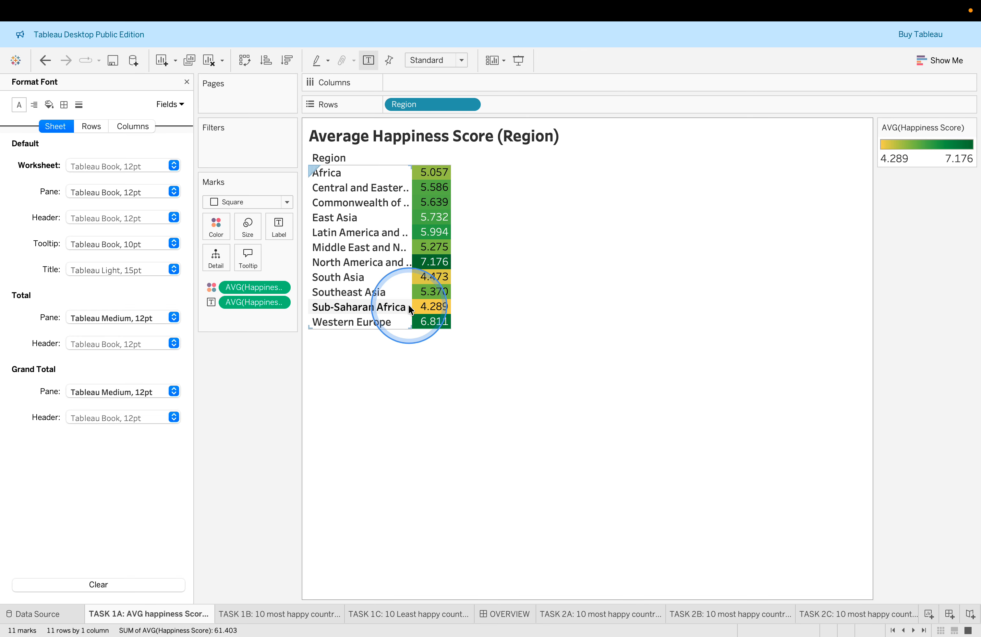
Widen the Region column until the longest name, Commonwealth of Independent States, fits in full
{"action": "left_click_drag", "start_coordinate": [411, 306], "coordinate": [462, 307]}
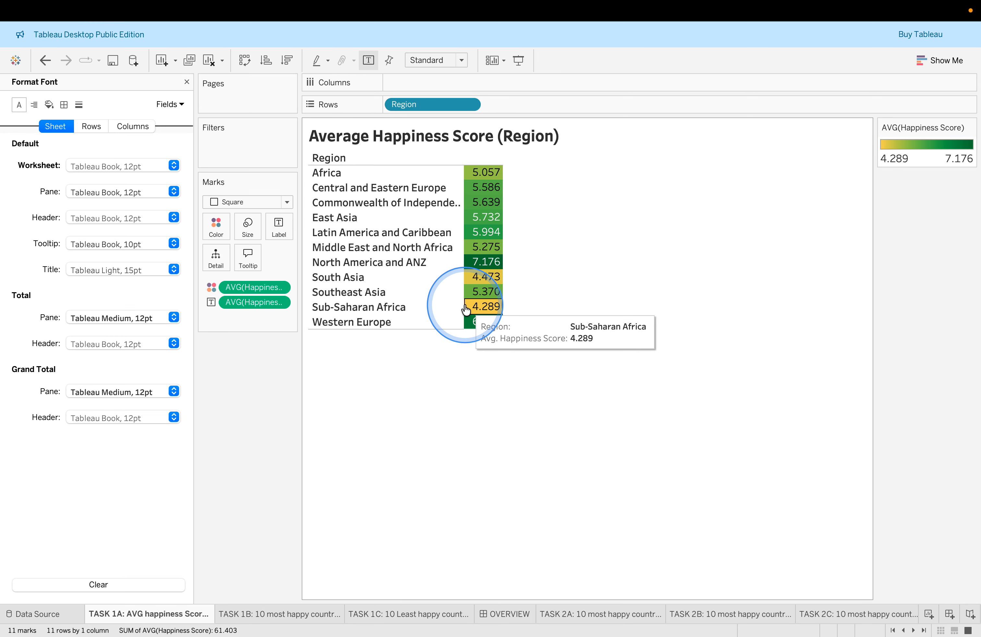
{"action": "left_click_drag", "start_coordinate": [464, 306], "coordinate": [511, 302]}
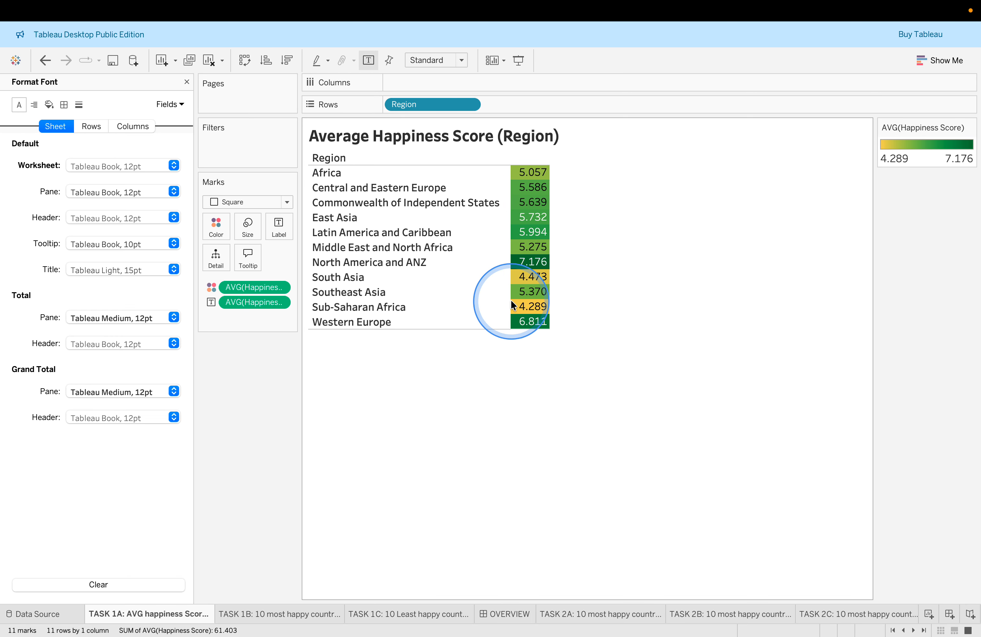
{"action": "left_click", "coordinate": [558, 449]}
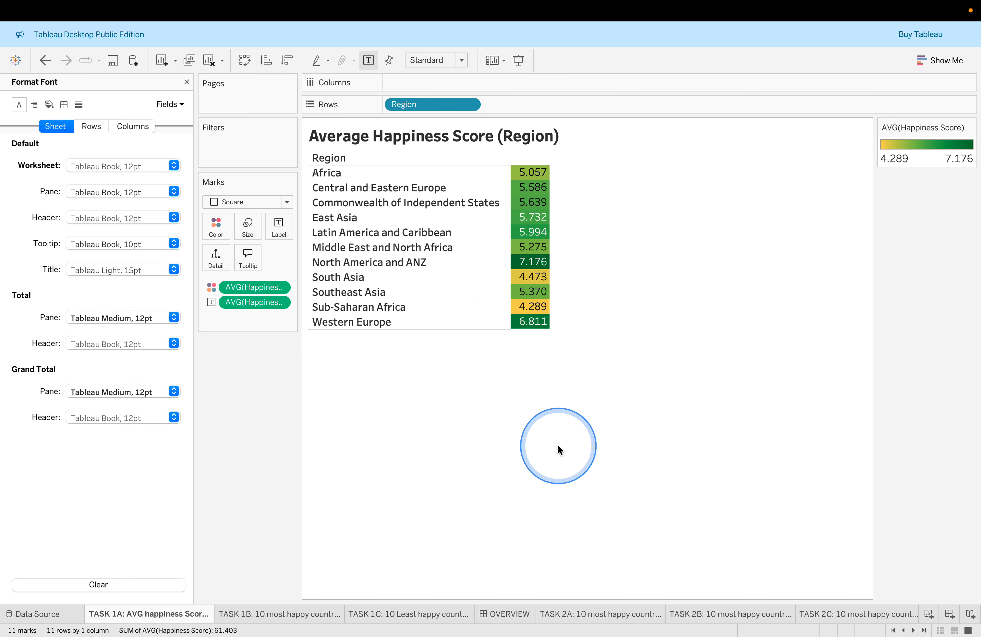
Check the Task 1 list in the browser's project brief, then return to Tableau and close the font formatting
{"action": "key", "text": "ctrl+Left"}
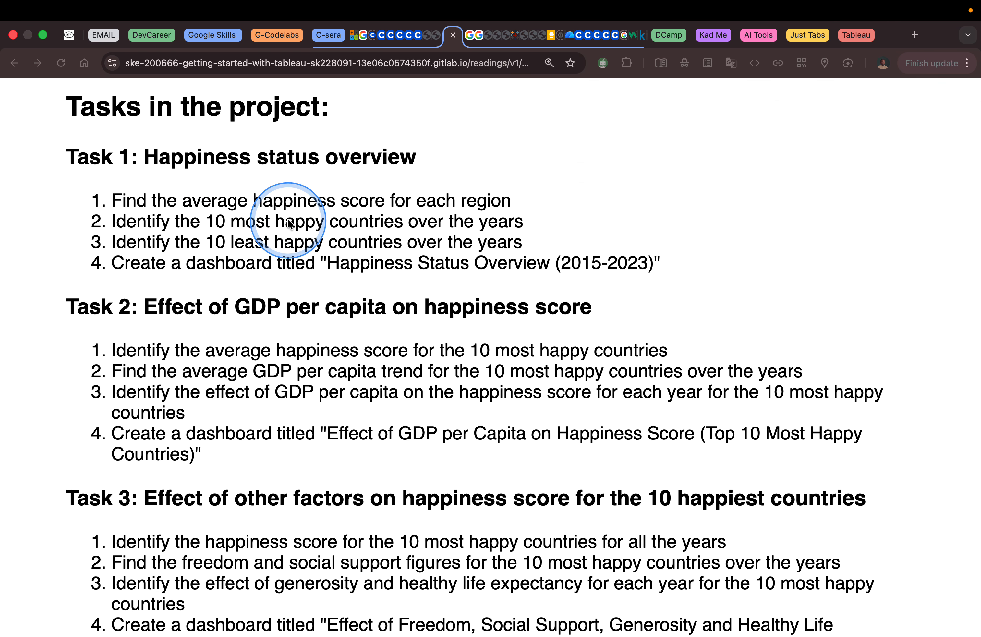
{"action": "key", "text": "ctrl+Right"}
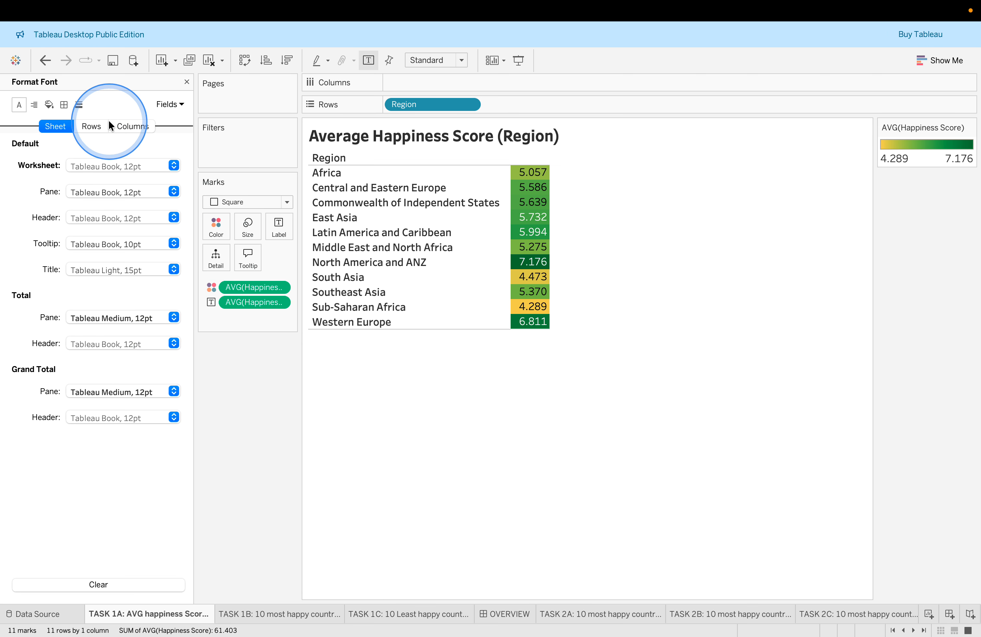
{"action": "left_click", "coordinate": [186, 82]}
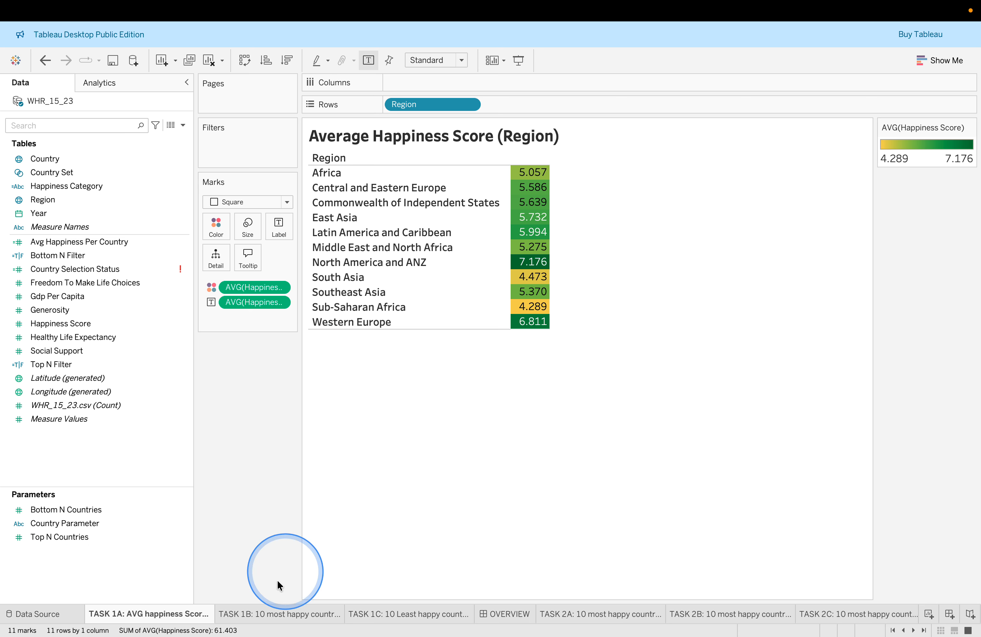
Open the TASK 1B worksheet and inspect the happiness score details of the highlighted countries on the Most Happy Countries map
{"action": "left_click", "coordinate": [297, 614]}
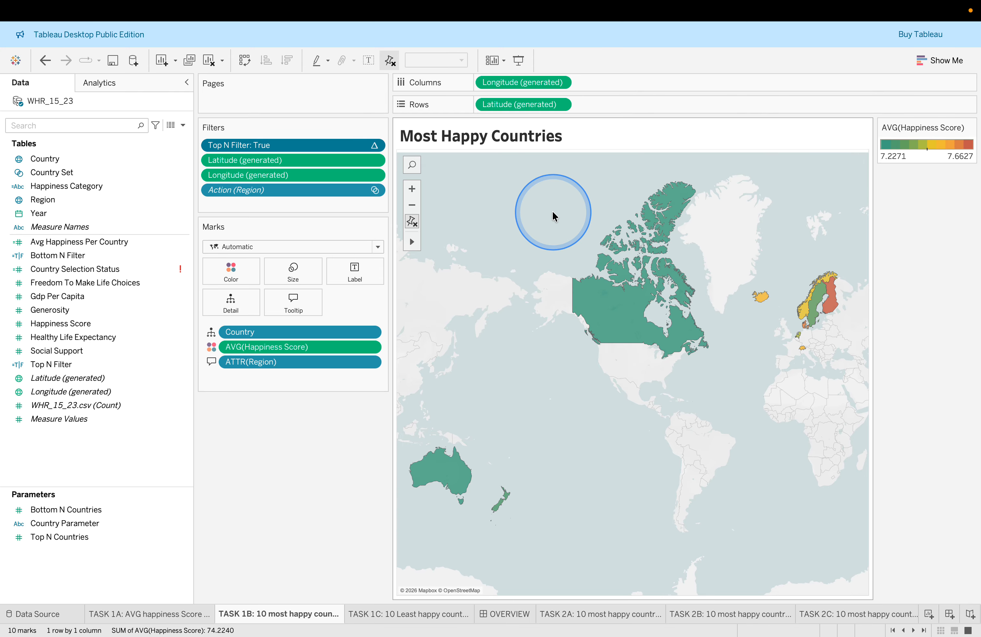
{"action": "mouse_move", "coordinate": [594, 300]}
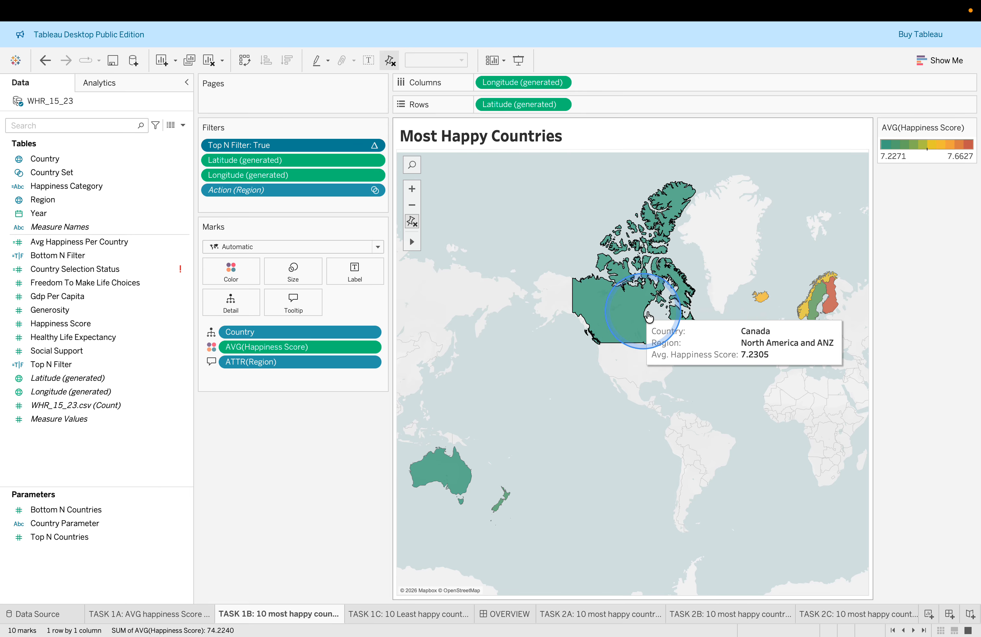
{"action": "mouse_move", "coordinate": [444, 468]}
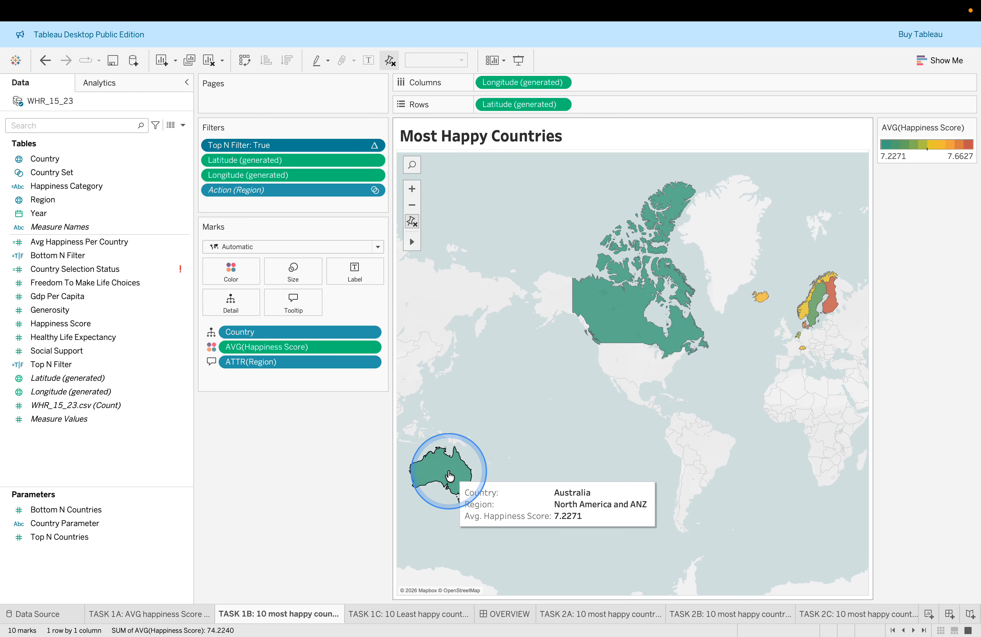
{"action": "mouse_move", "coordinate": [763, 303]}
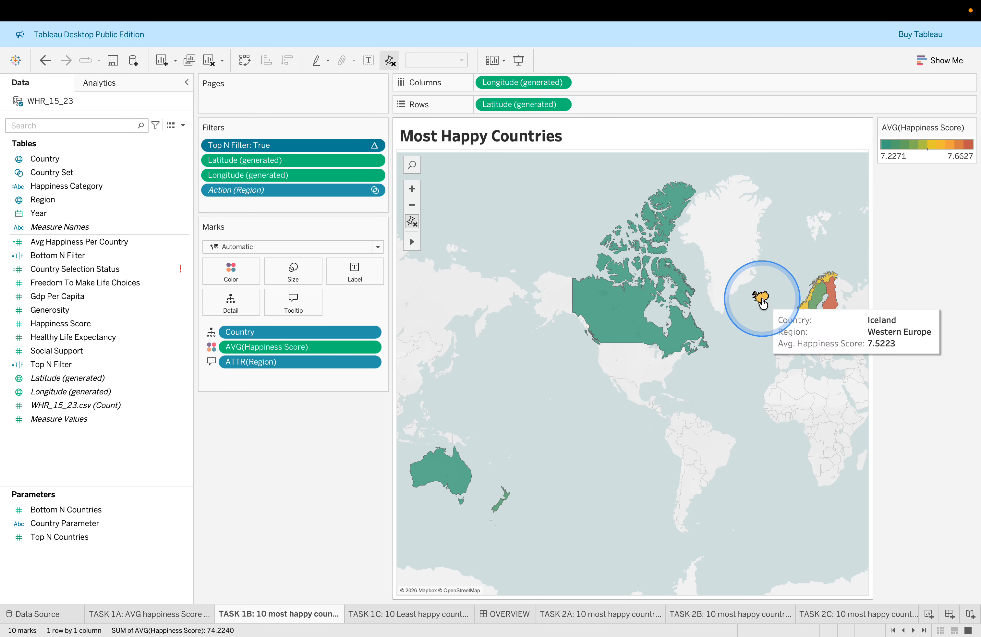
{"action": "mouse_move", "coordinate": [814, 308]}
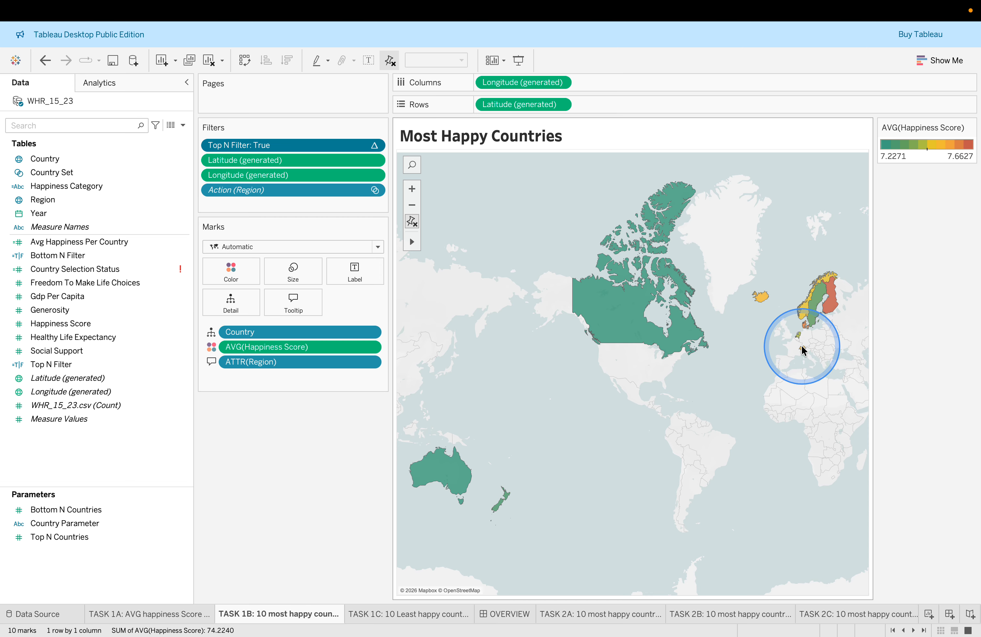
{"action": "mouse_move", "coordinate": [803, 352]}
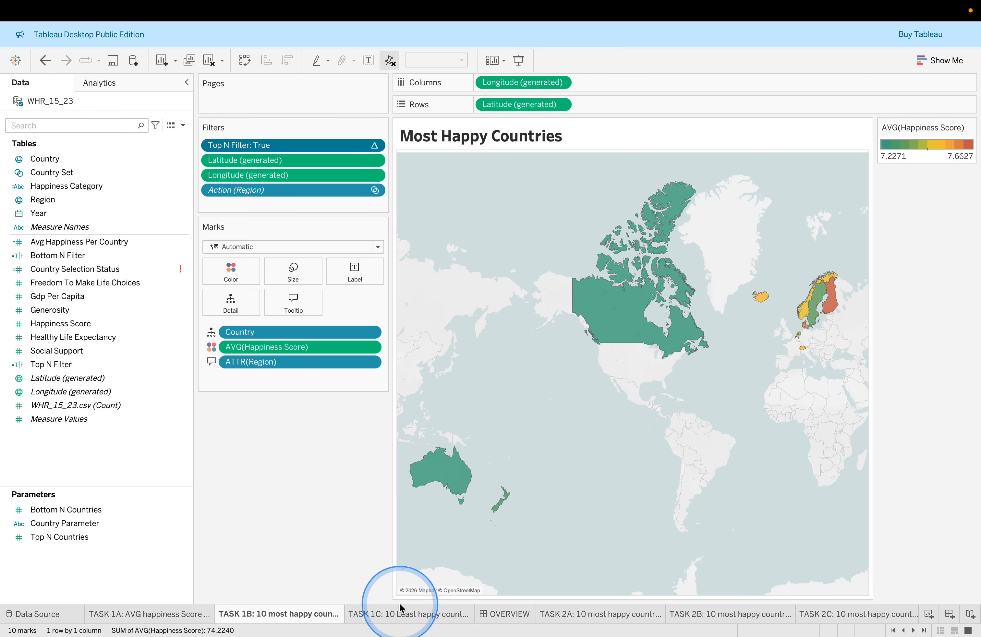
Open the TASK 1C worksheet, check its task in the browser's brief, and inspect the highlighted countries on Tableau's Least Happy Countries map
{"action": "left_click", "coordinate": [413, 614]}
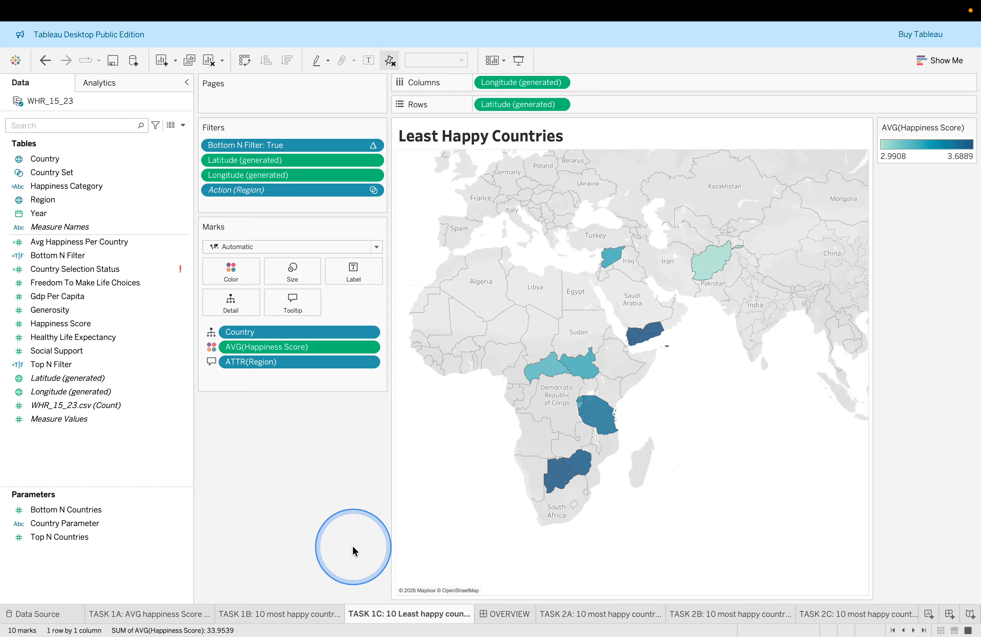
{"action": "key", "text": "ctrl+Left"}
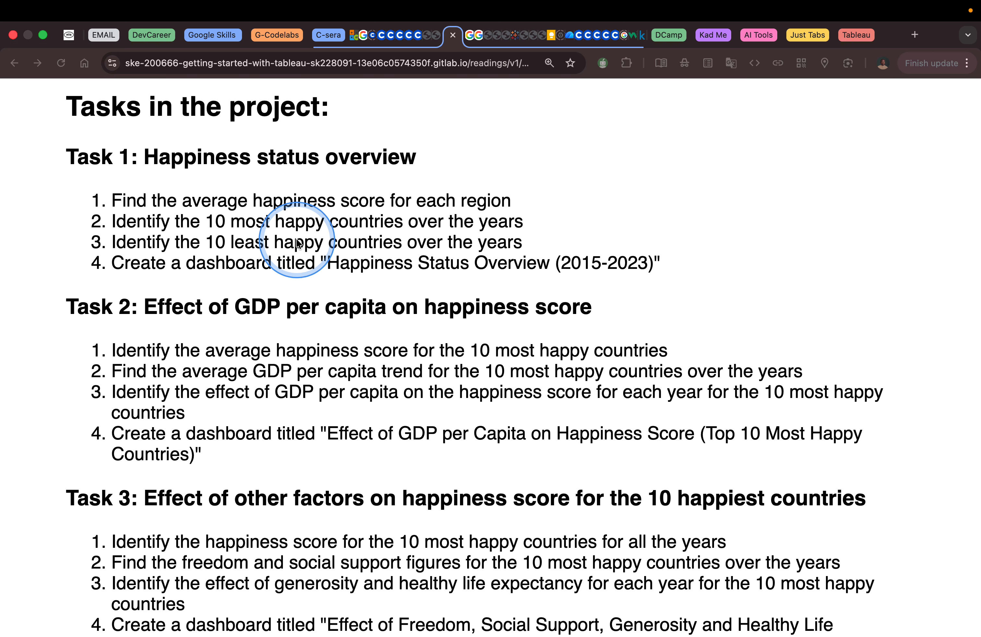
{"action": "key", "text": "ctrl+Right"}
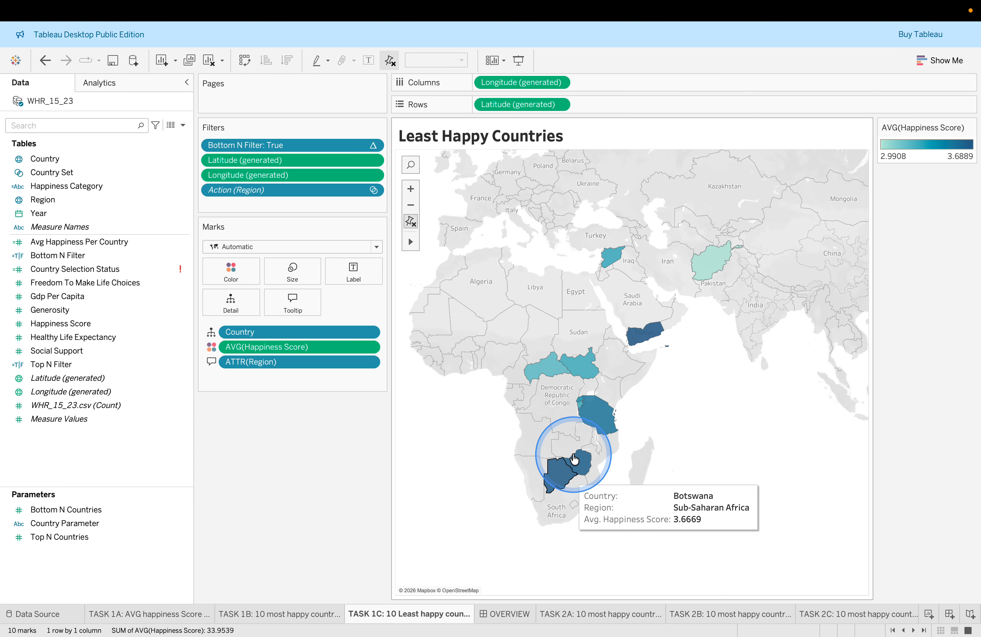
{"action": "mouse_move", "coordinate": [598, 422]}
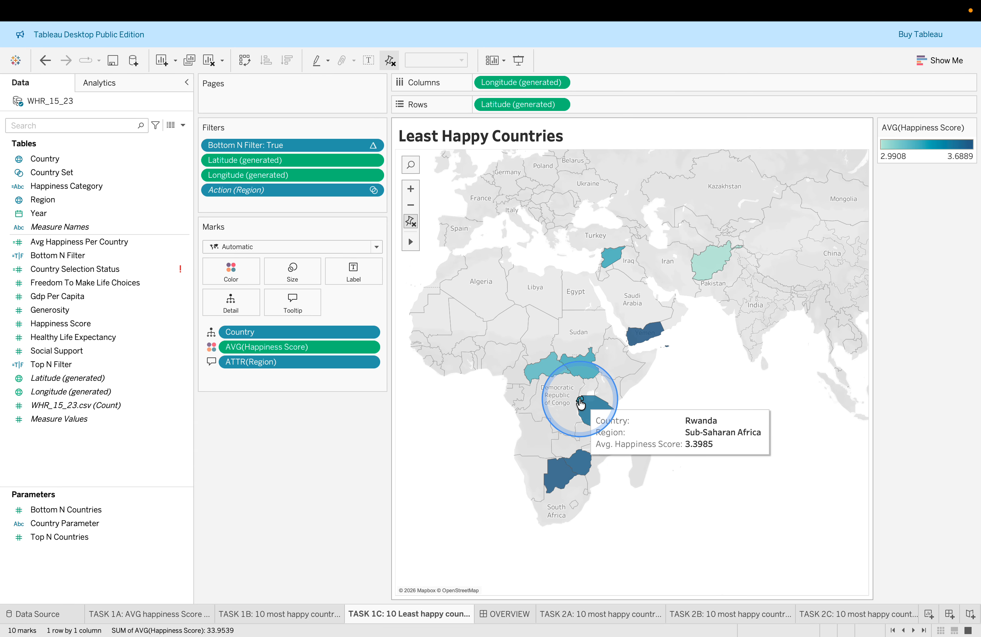
{"action": "mouse_move", "coordinate": [543, 364]}
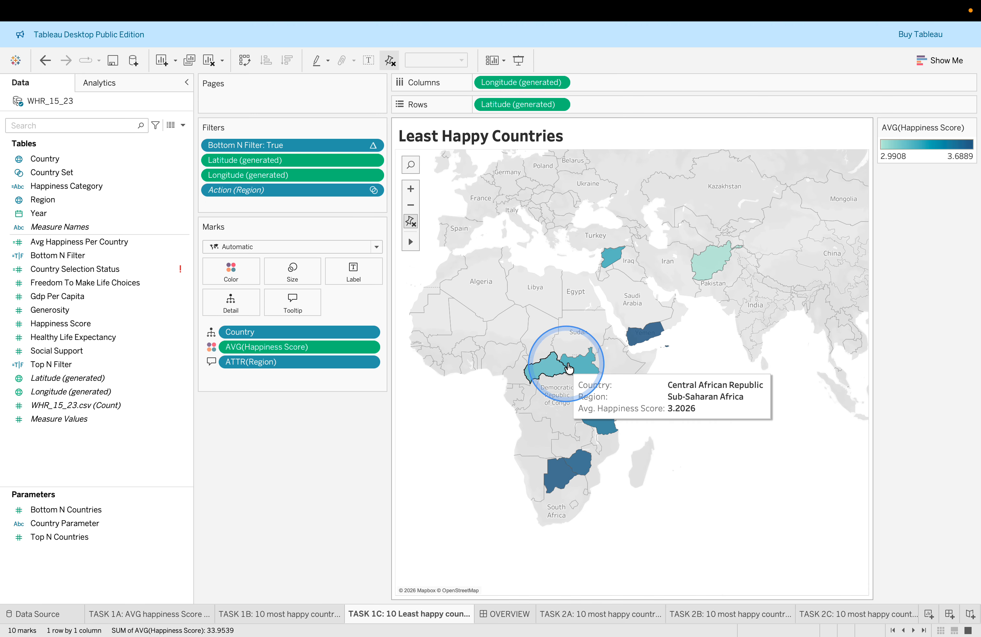
{"action": "mouse_move", "coordinate": [639, 338]}
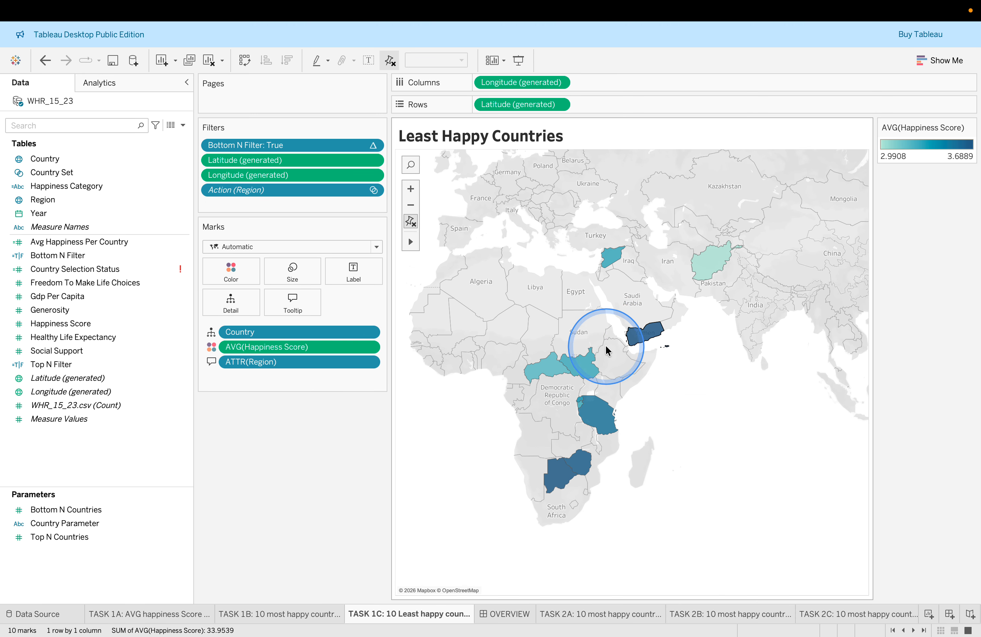
{"action": "mouse_move", "coordinate": [619, 262]}
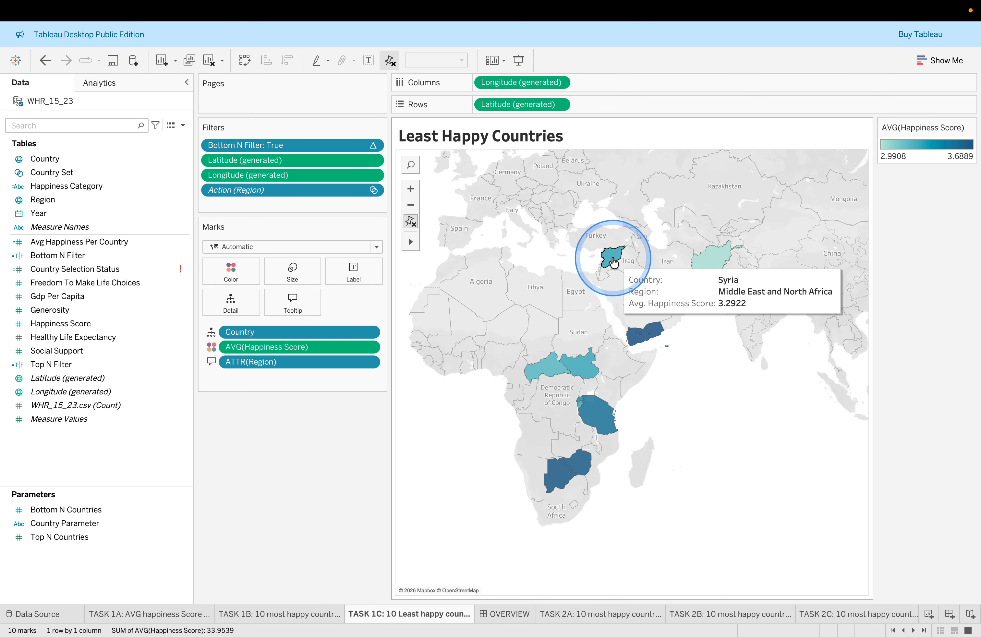
{"action": "mouse_move", "coordinate": [702, 265]}
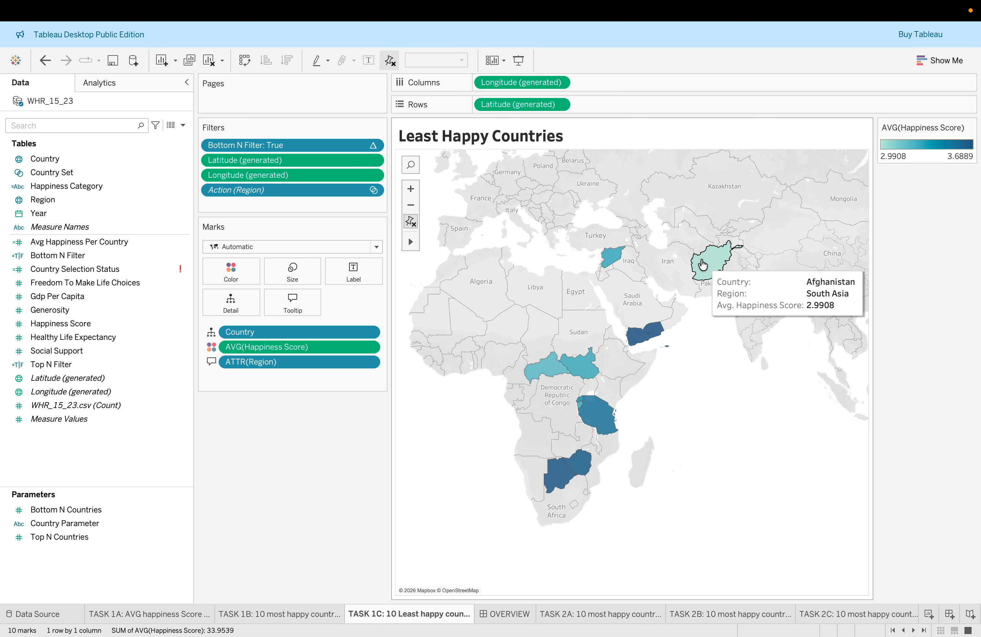
Check the Happiness Status Overview dashboard task in the browser's project brief and return to Tableau
{"action": "key", "text": "ctrl+Left"}
{"action": "left_click", "coordinate": [253, 270]}
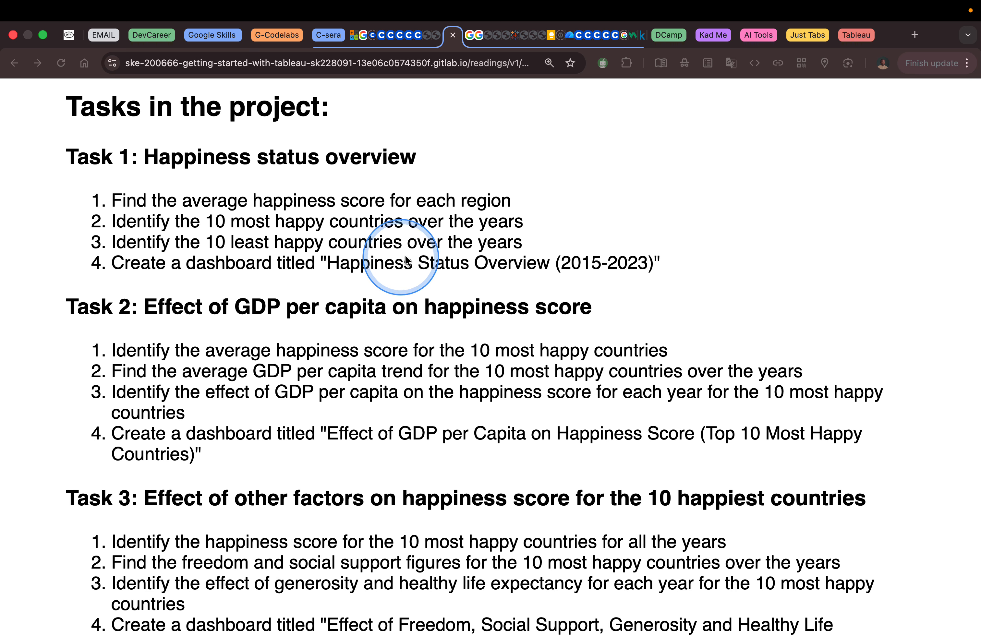
{"action": "key", "text": "ctrl+Right"}
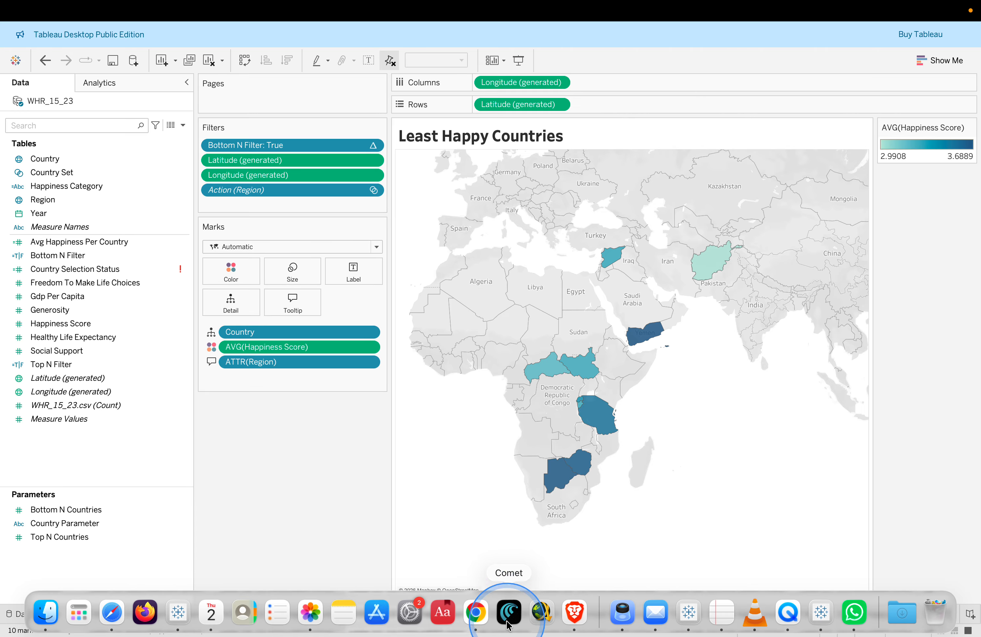
Open the OVERVIEW dashboard in Tableau and look over its title, the two country maps and the regional average chart
{"action": "left_click", "coordinate": [509, 615]}
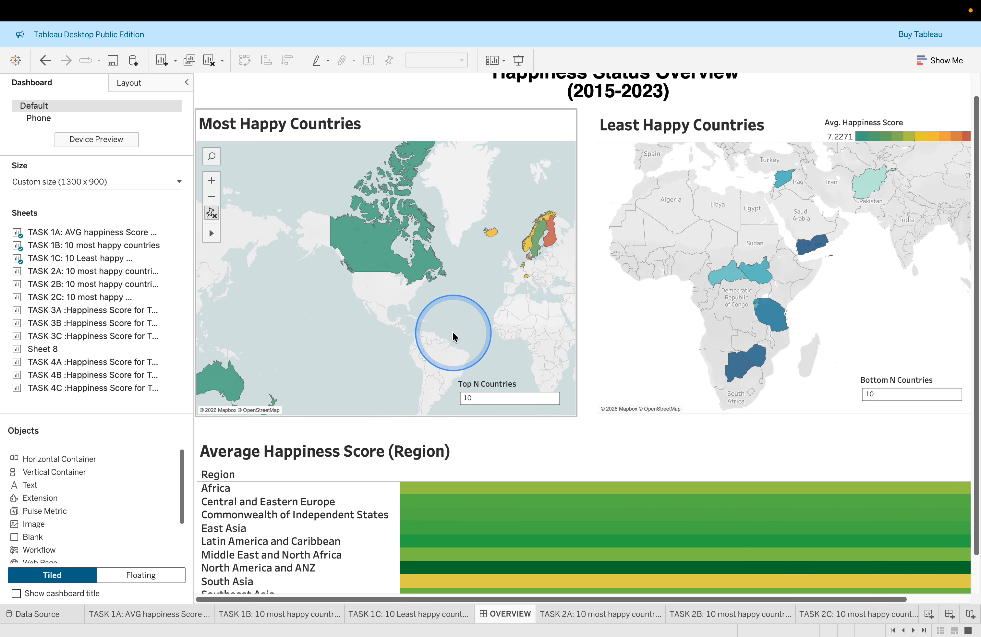
{"action": "scroll", "coordinate": [525, 99], "scroll_direction": "up", "scroll_amount": 1}
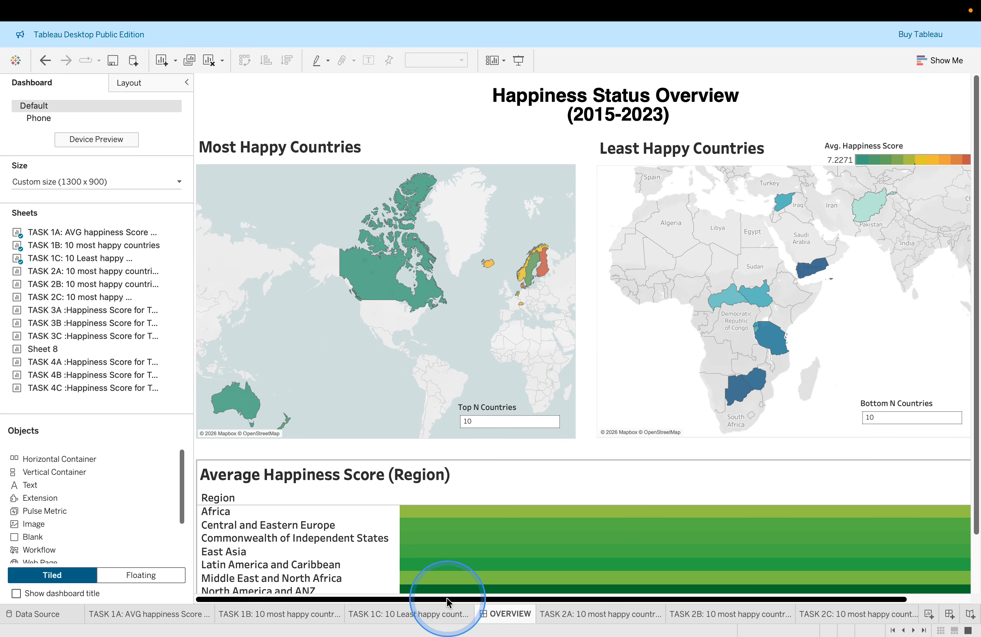
{"action": "mouse_move", "coordinate": [447, 601]}
{"action": "left_mouse_down"}
{"action": "mouse_move", "coordinate": [500, 597]}
{"action": "mouse_move", "coordinate": [448, 617]}
{"action": "left_mouse_up"}
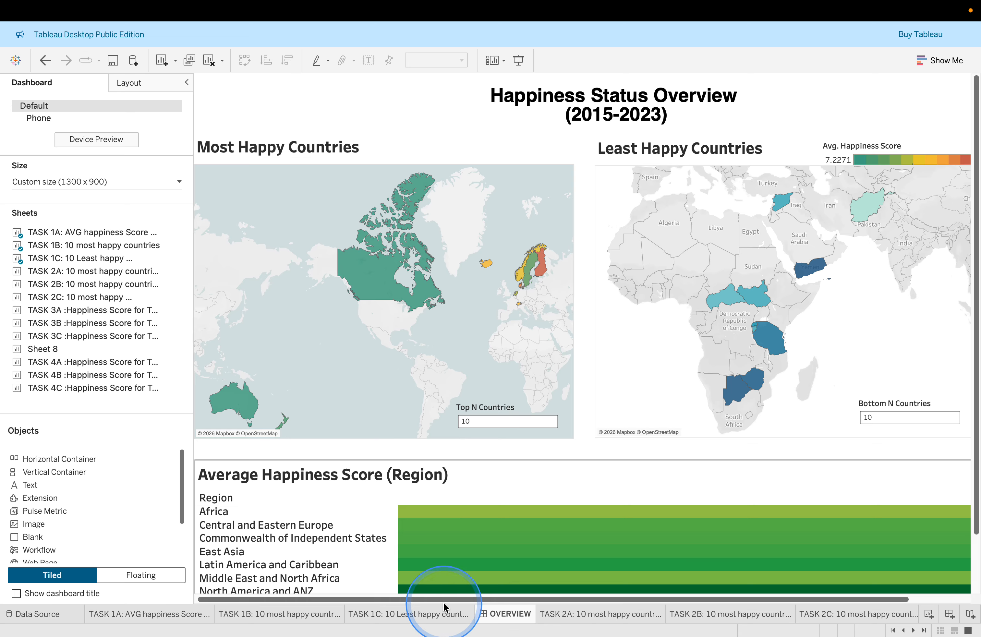
Read the Task 2 list on GDP per capita and happiness score in the browser's project brief, then return to Tableau
{"action": "key", "text": "ctrl+Left"}
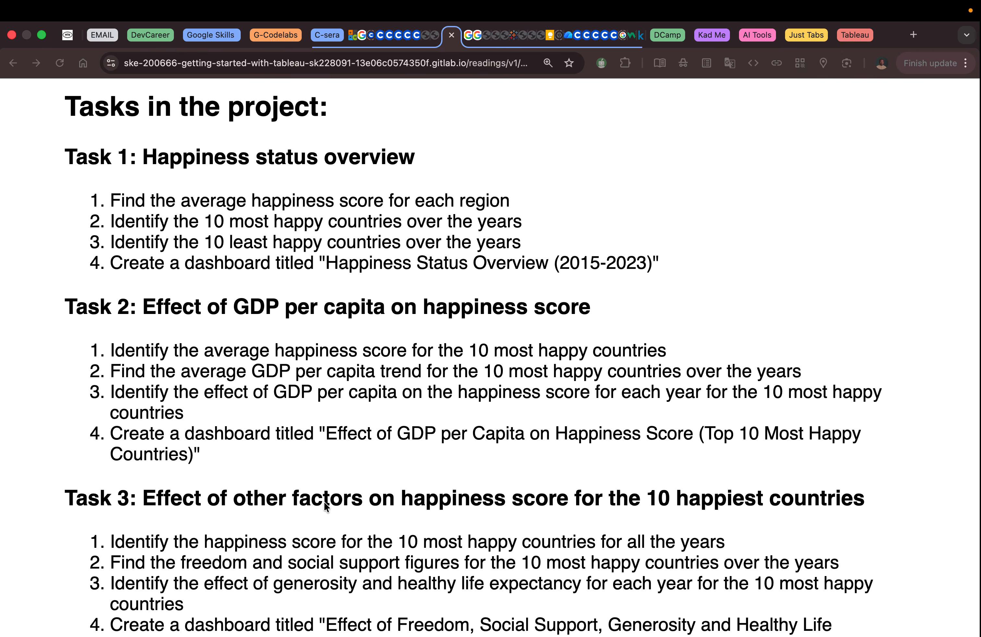
{"action": "left_click", "coordinate": [406, 480]}
{"action": "scroll", "coordinate": [406, 479], "scroll_direction": "down", "scroll_amount": 5}
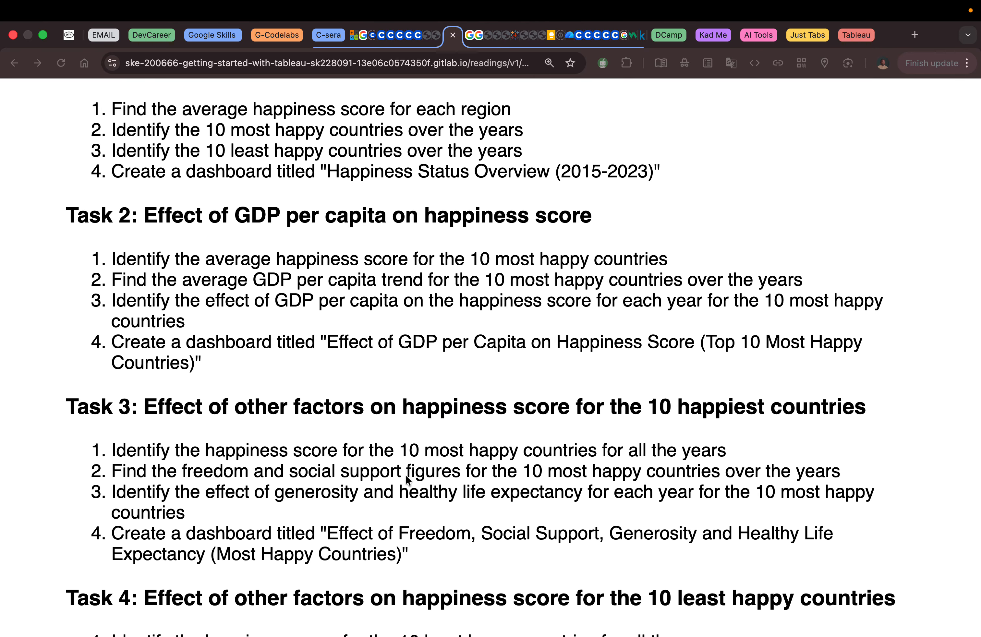
{"action": "scroll", "coordinate": [406, 477], "scroll_direction": "down", "scroll_amount": 1}
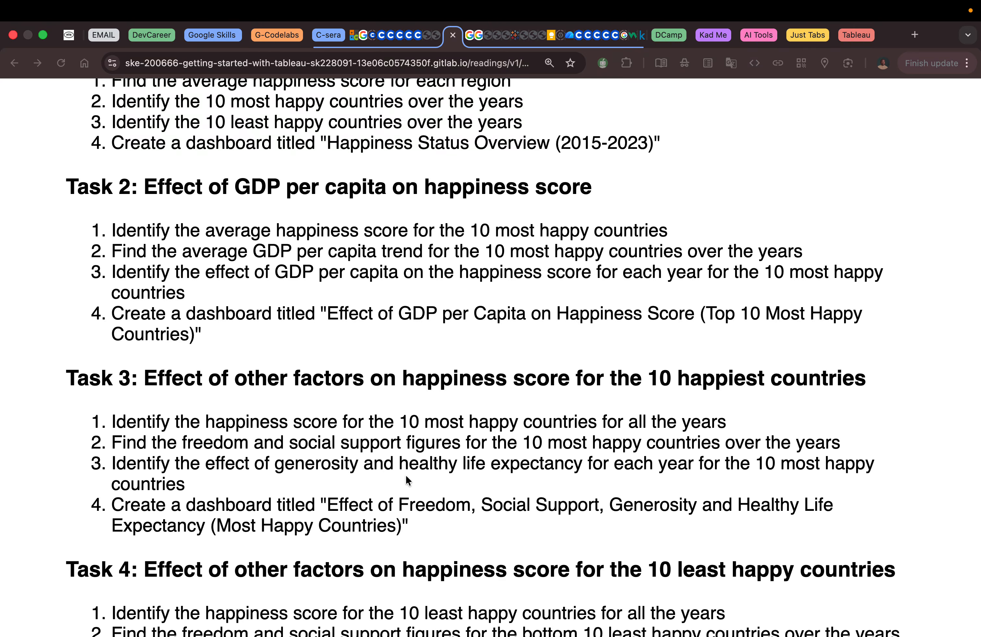
{"action": "scroll", "coordinate": [405, 474], "scroll_direction": "down", "scroll_amount": 1}
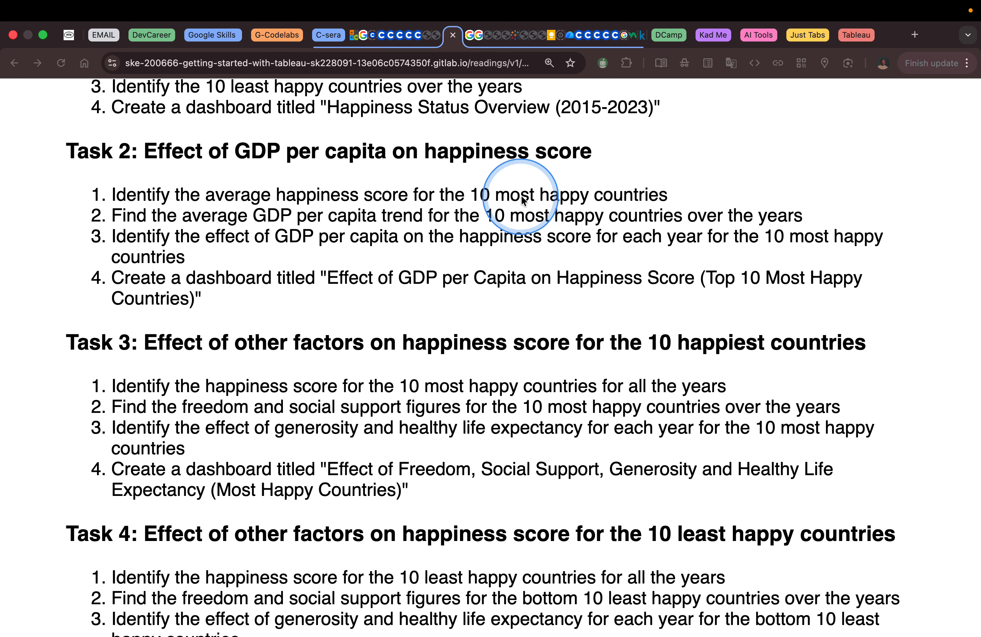
{"action": "key", "text": "ctrl+Right"}
{"action": "key", "text": "ctrl+Right"}
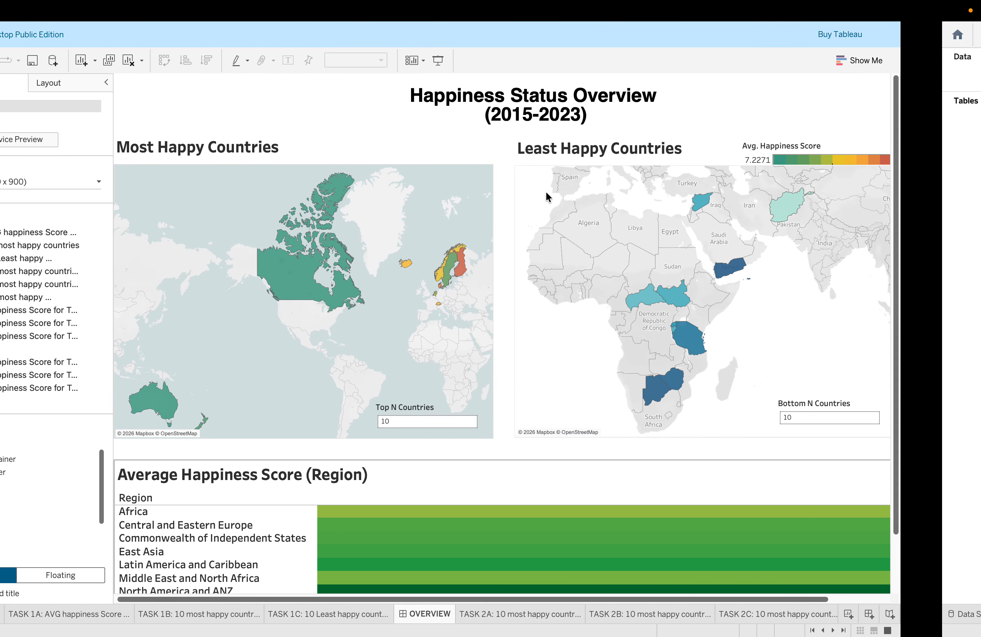
Open the TASK 2A worksheet and review its title and the Country field that makes up its rows
{"action": "left_click", "coordinate": [607, 617]}
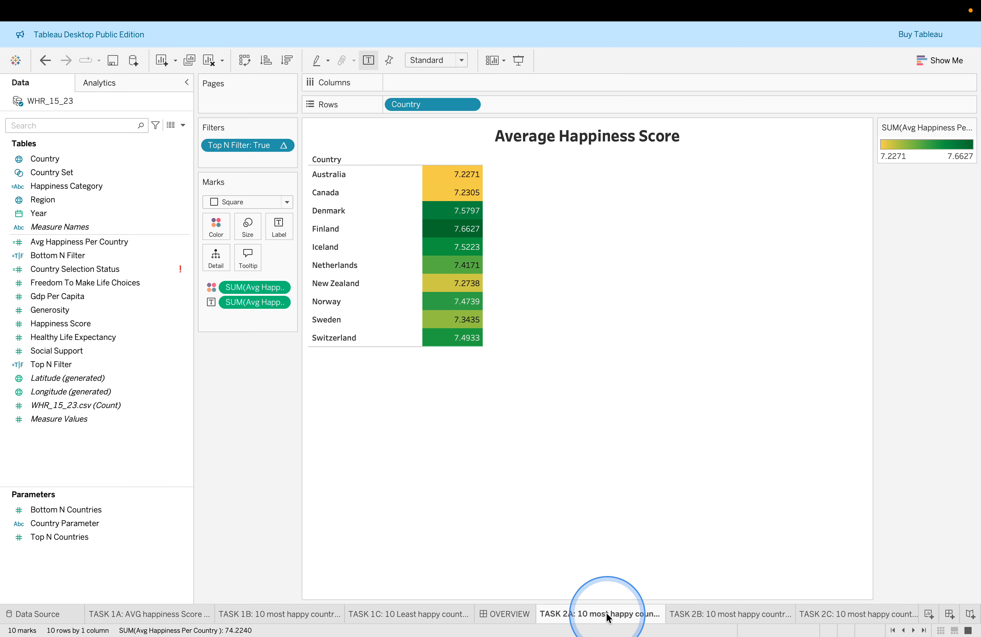
{"action": "left_click", "coordinate": [596, 124]}
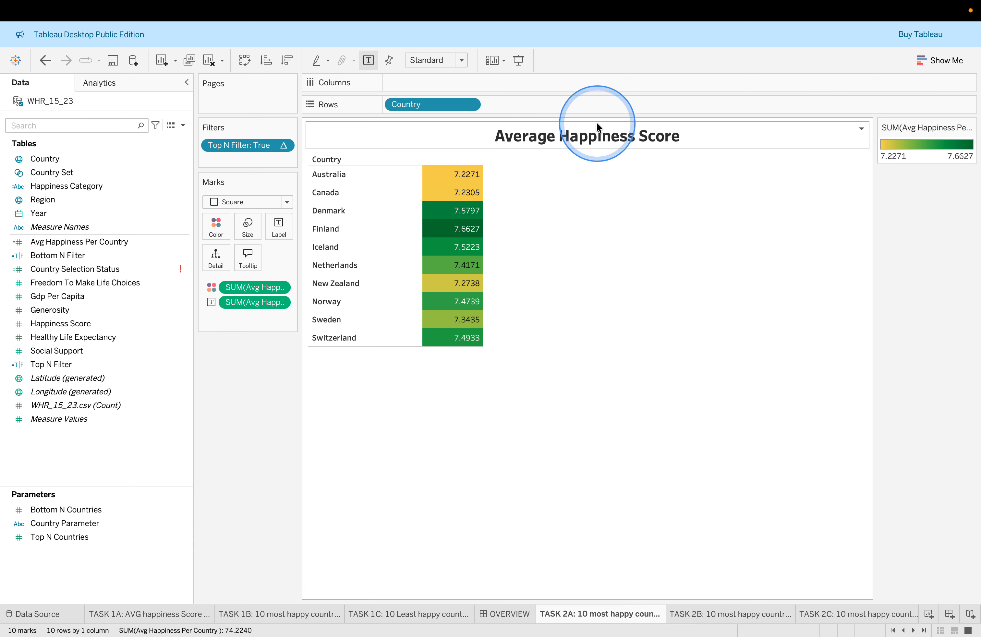
{"action": "left_click", "coordinate": [426, 104]}
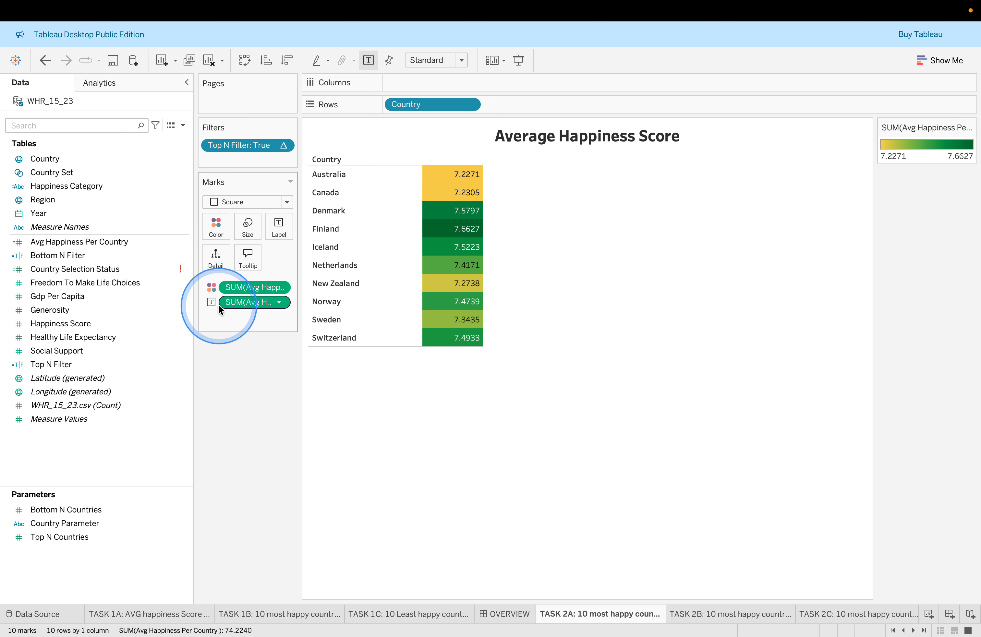
Set the TASK 2A worksheet's default font size to 14 pt and close the font formatting
{"action": "right_click", "coordinate": [358, 176]}
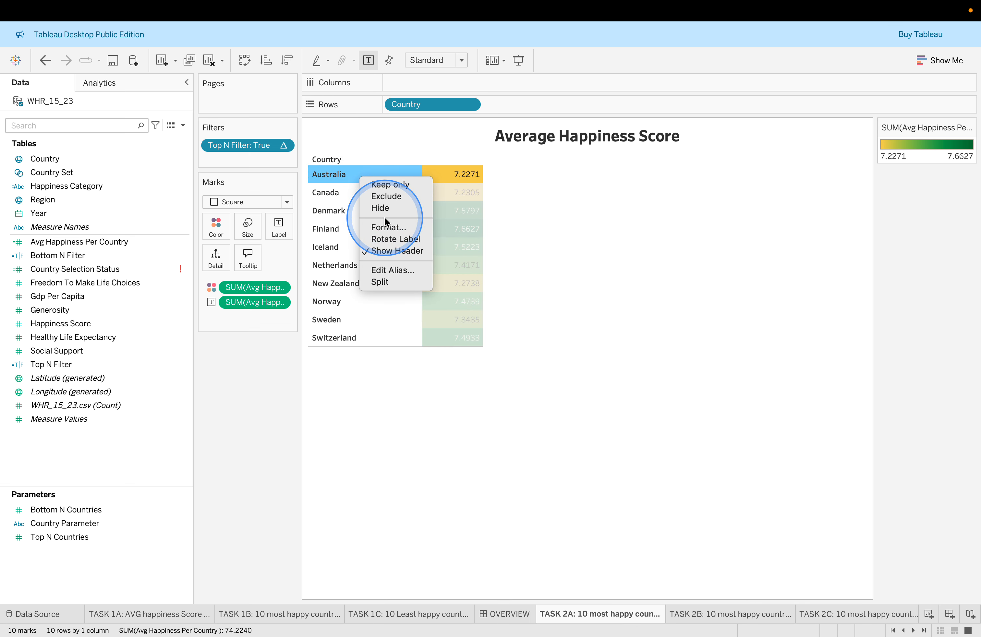
{"action": "left_click", "coordinate": [388, 227]}
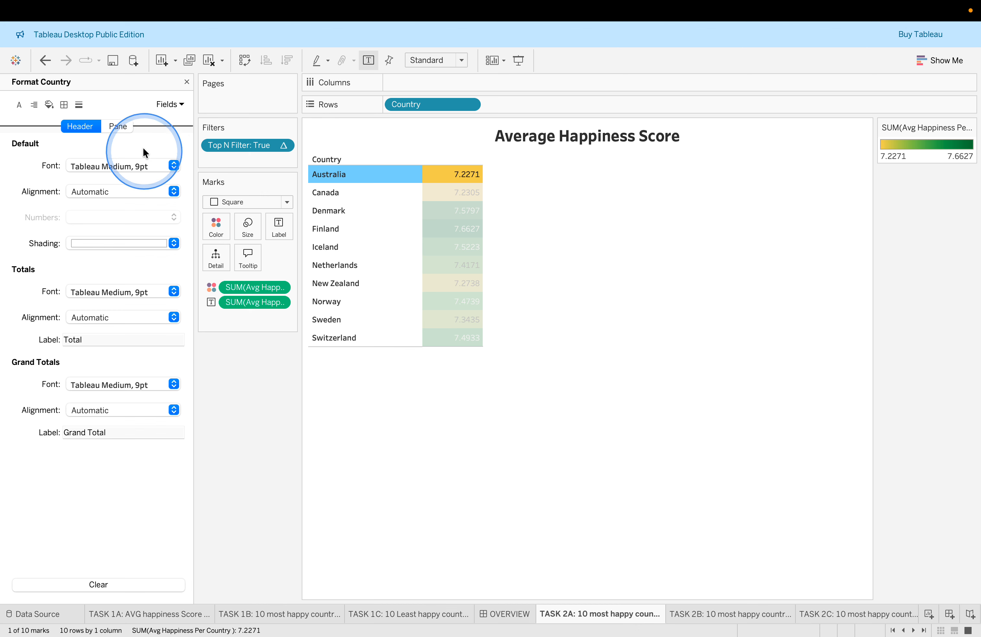
{"action": "left_click", "coordinate": [18, 106]}
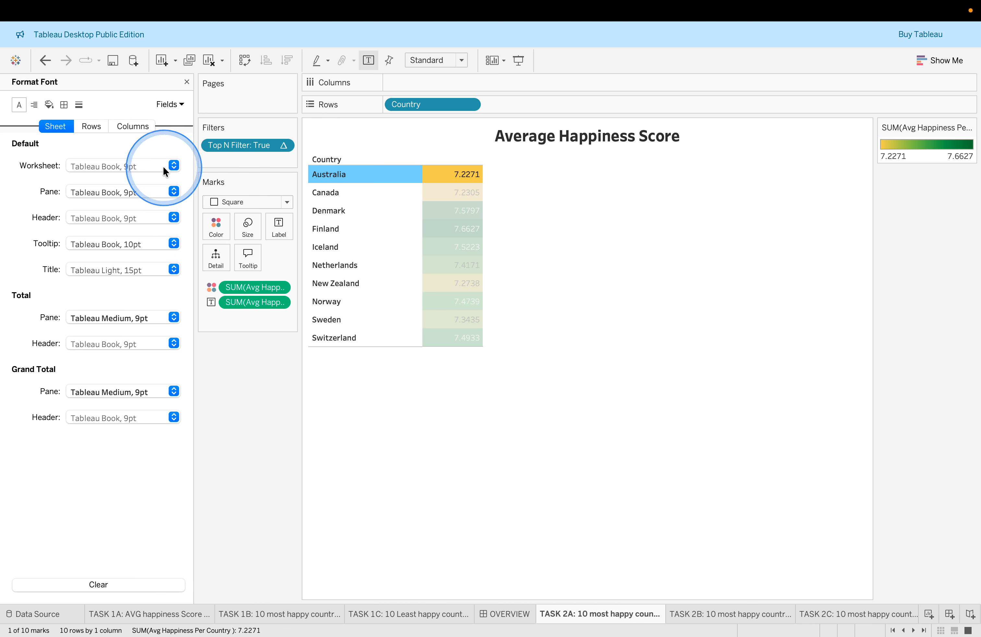
{"action": "left_click", "coordinate": [174, 165]}
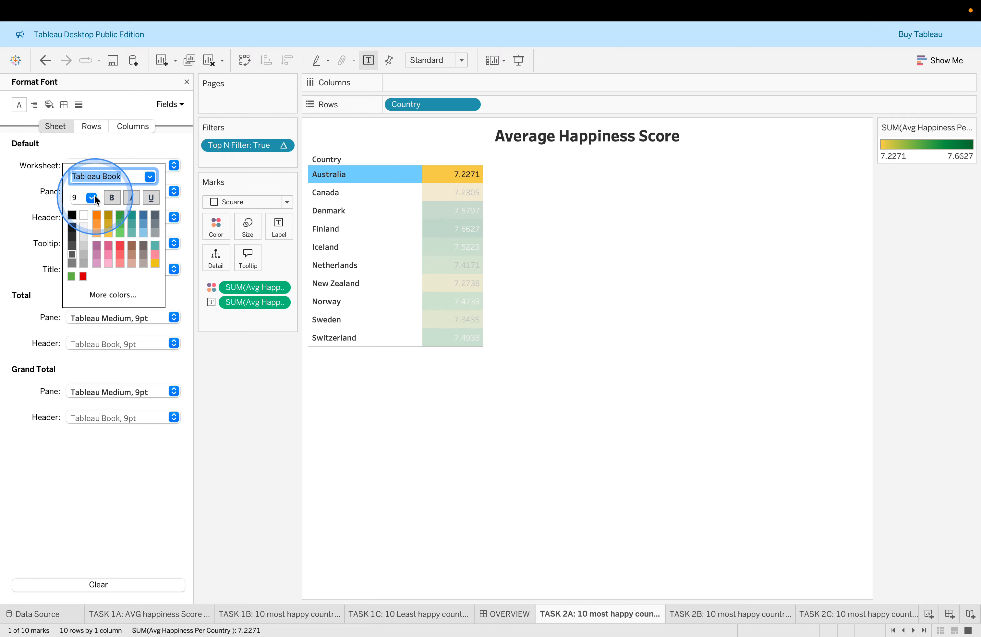
{"action": "left_click", "coordinate": [94, 199]}
{"action": "left_click", "coordinate": [80, 260]}
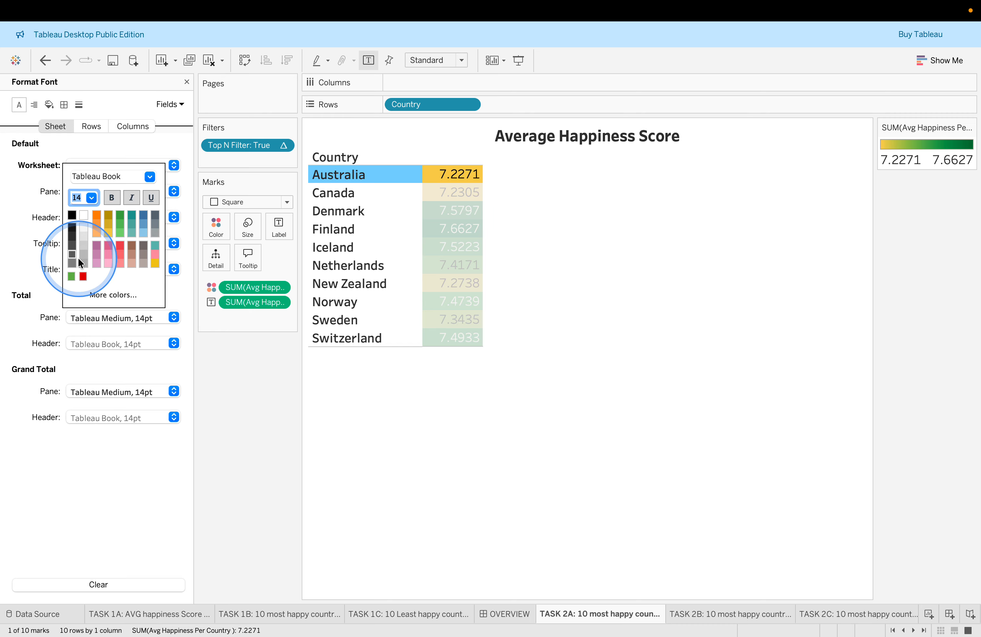
{"action": "left_click", "coordinate": [436, 430]}
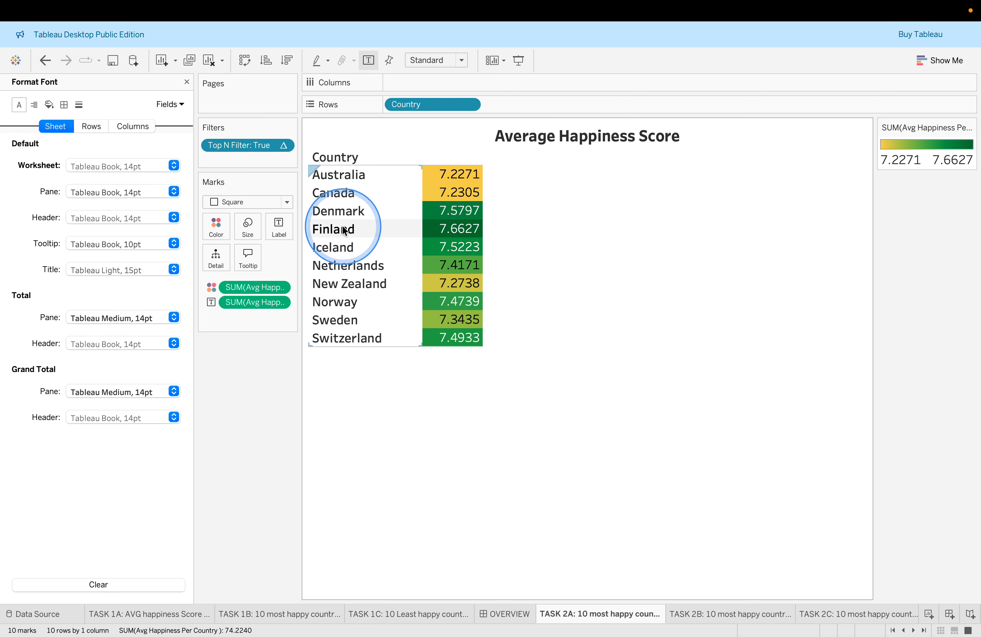
{"action": "left_click", "coordinate": [186, 83]}
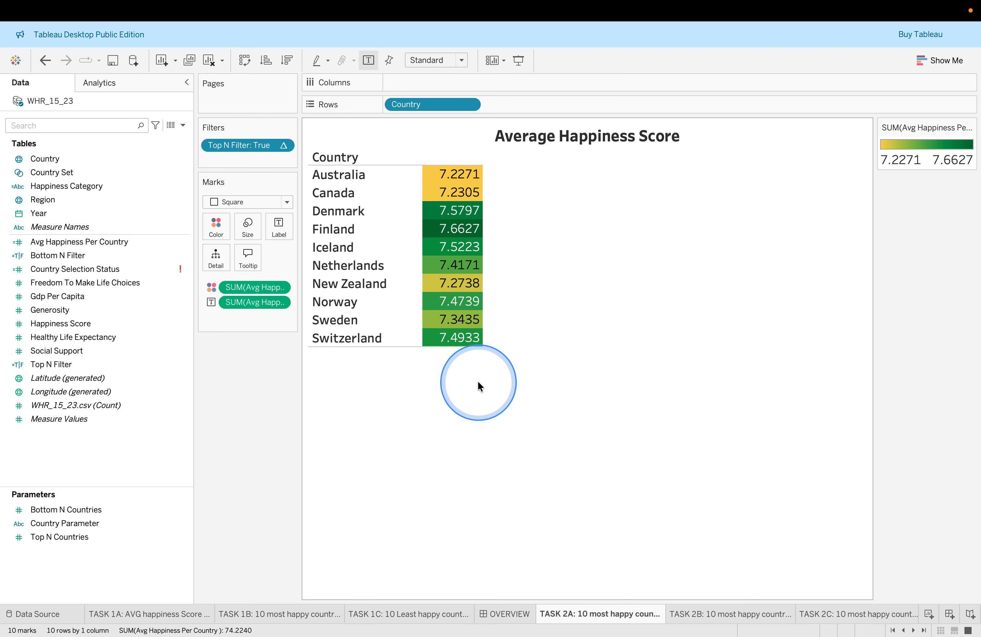
Check the GDP trend task in the browser's brief, then open Tableau's TASK 2B worksheet and examine its fields, filters and marks
{"action": "key", "text": "super+Tab"}
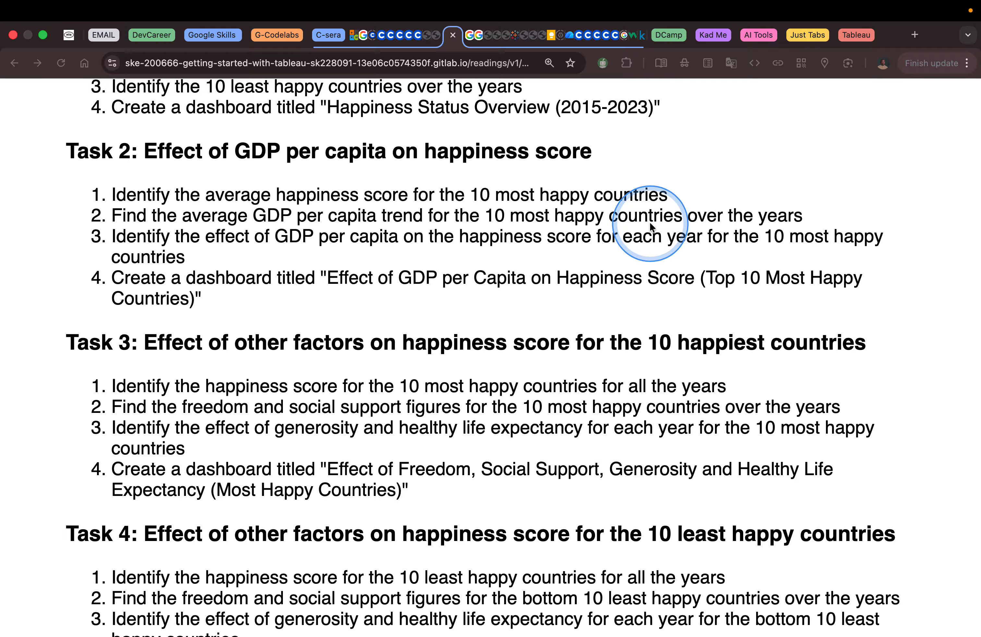
{"action": "key", "text": "super+Tab"}
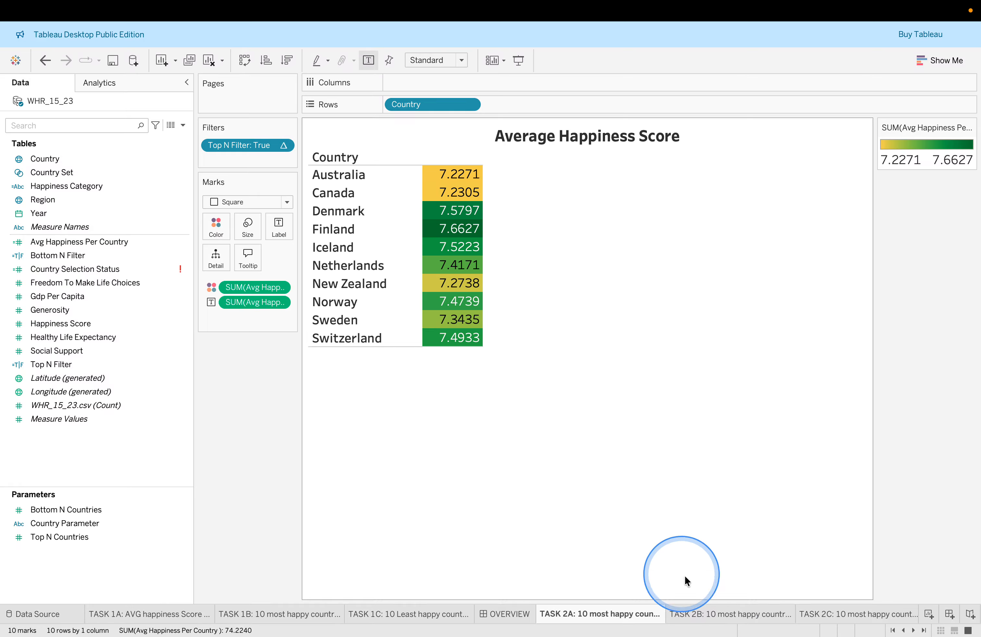
{"action": "left_click", "coordinate": [736, 616]}
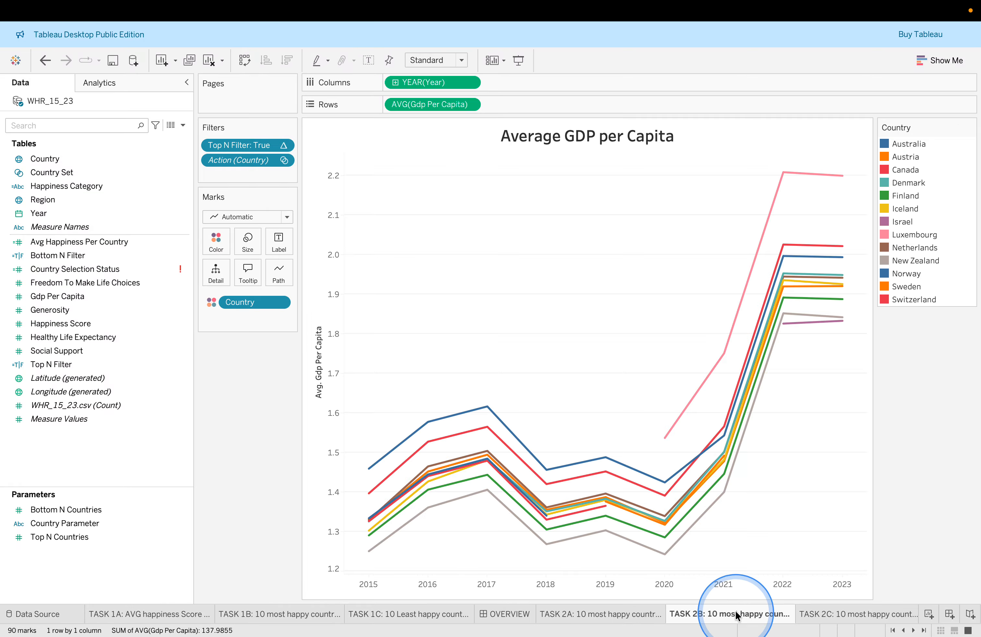
{"action": "left_click", "coordinate": [605, 138]}
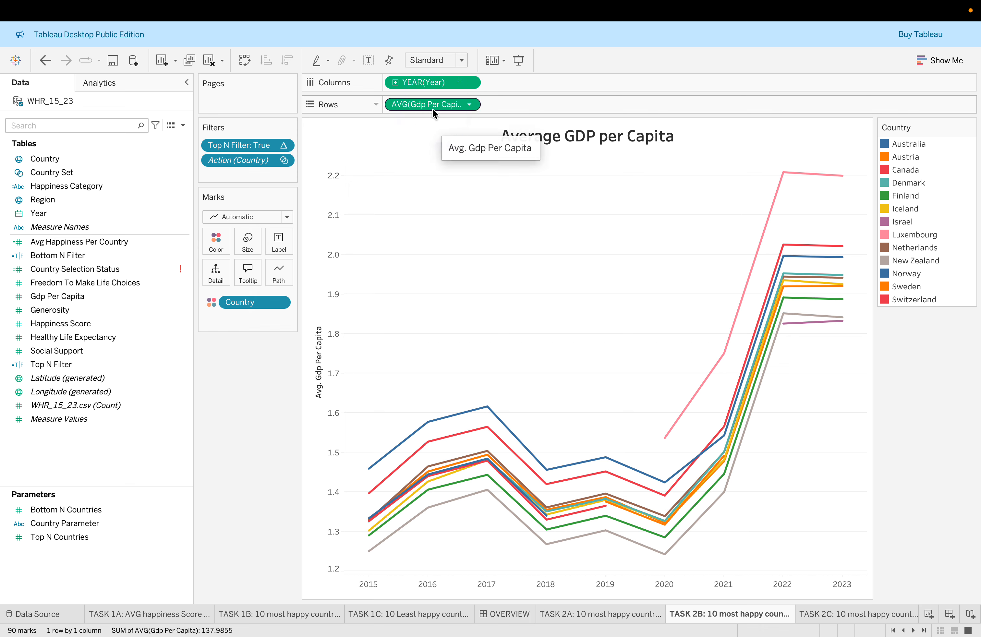
{"action": "left_click", "coordinate": [268, 146]}
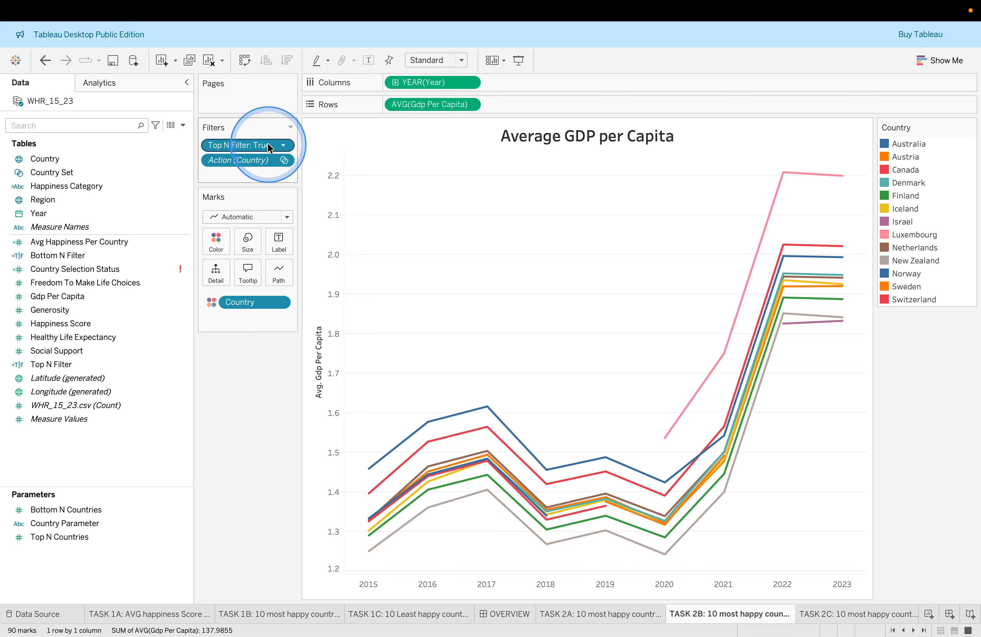
{"action": "left_click", "coordinate": [432, 266]}
{"action": "left_click", "coordinate": [285, 302]}
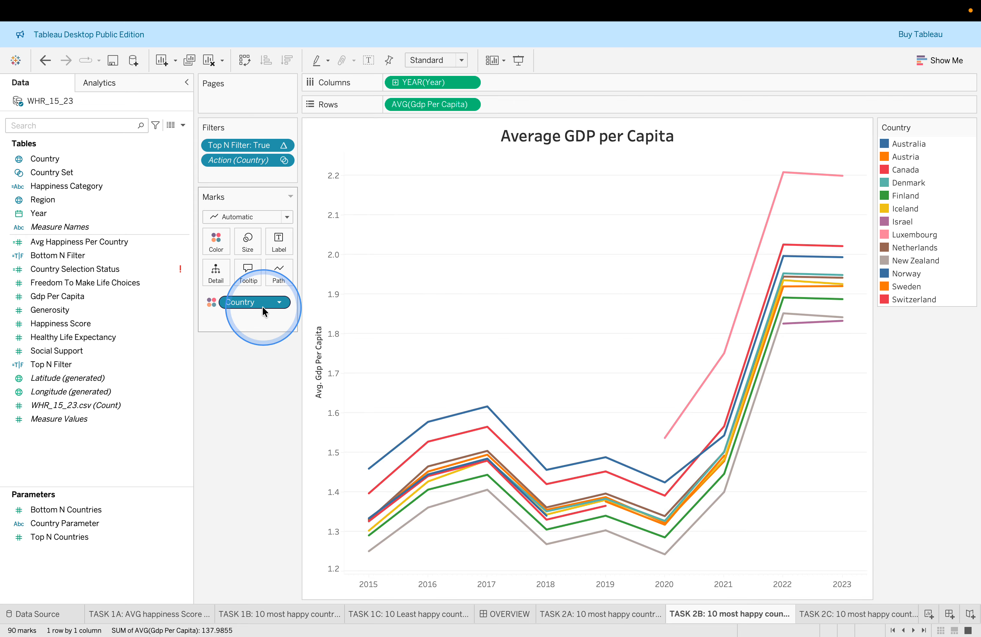
{"action": "left_click", "coordinate": [383, 416]}
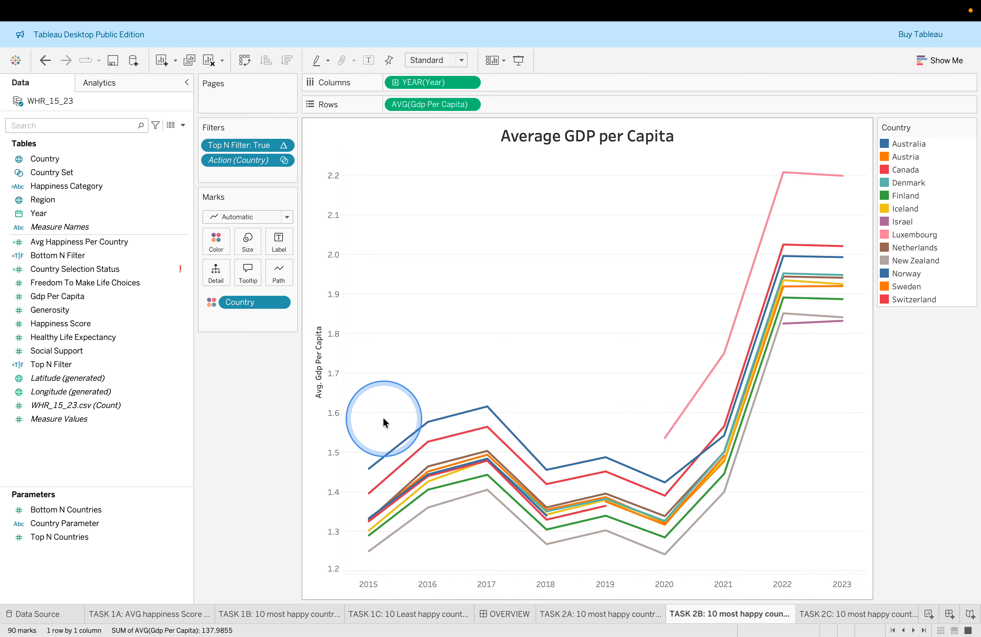
Check the third Task 2 item in the browser's brief, then open Tableau's TASK 2C worksheet and inspect a point on Iceland's line
{"action": "key", "text": "ctrl+Left"}
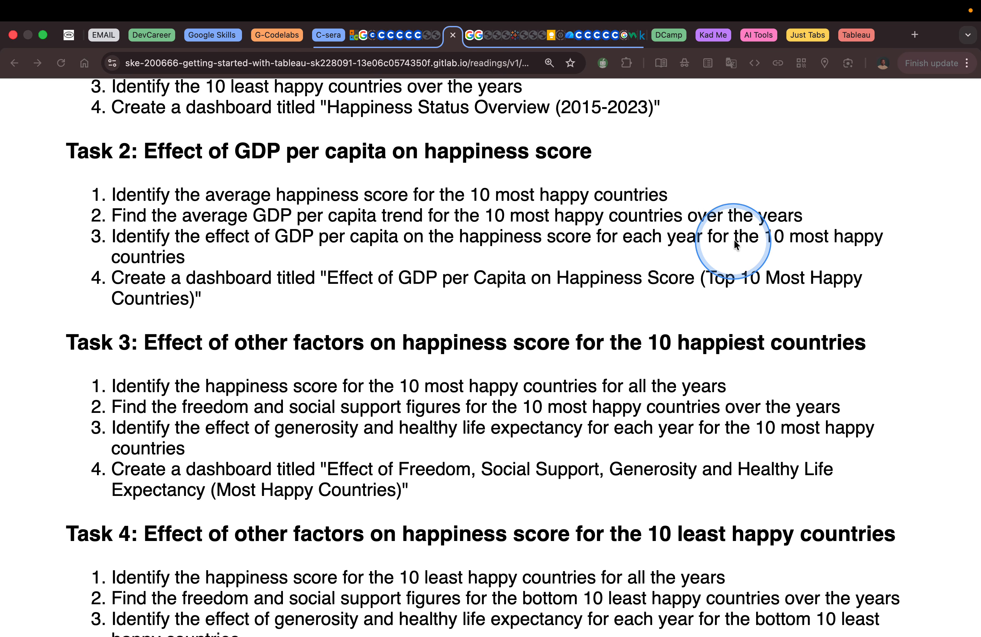
{"action": "key", "text": "ctrl+Right"}
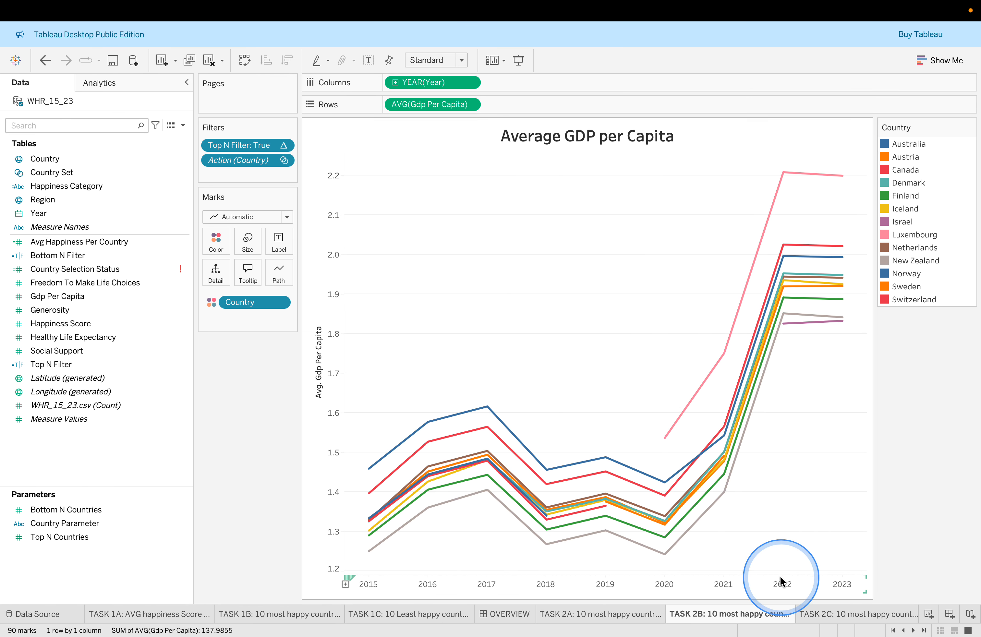
{"action": "left_click", "coordinate": [844, 611]}
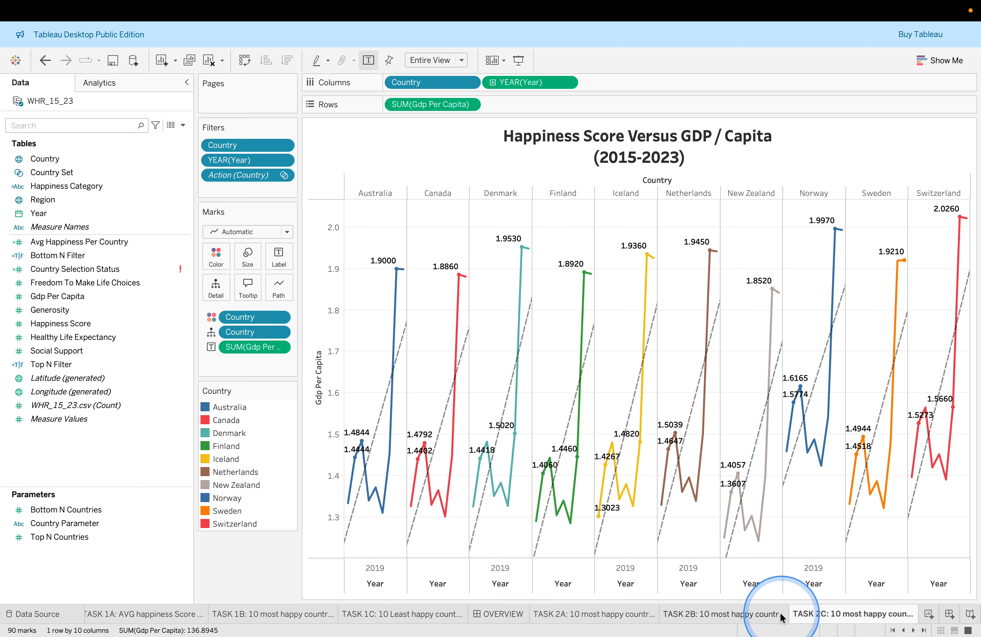
{"action": "scroll", "coordinate": [783, 616], "scroll_direction": "down", "scroll_amount": 6}
{"action": "scroll", "coordinate": [782, 617], "scroll_direction": "up", "scroll_amount": 4}
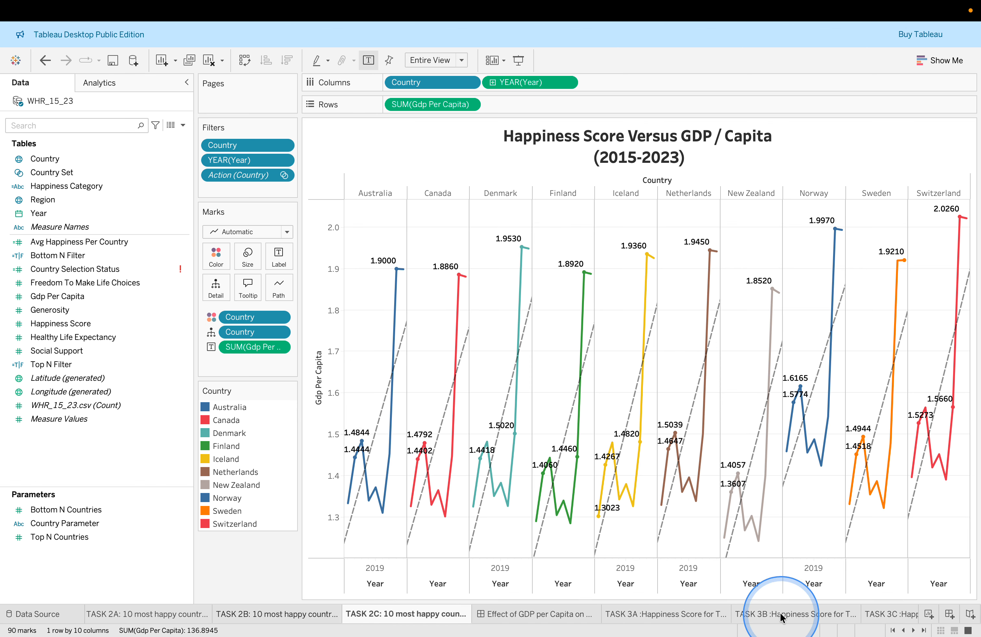
{"action": "scroll", "coordinate": [783, 616], "scroll_direction": "down", "scroll_amount": 3}
{"action": "mouse_move", "coordinate": [626, 496]}
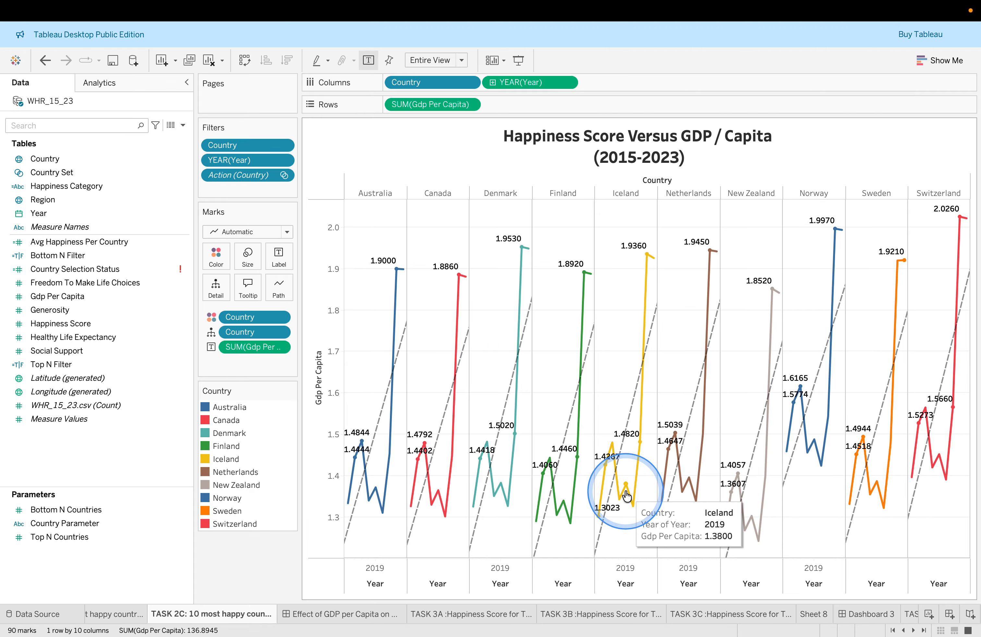
Open the Effect of GDP per Capita dashboard and filter its charts to Canada from the Average Happiness Score table
{"action": "key", "text": "super+Tab"}
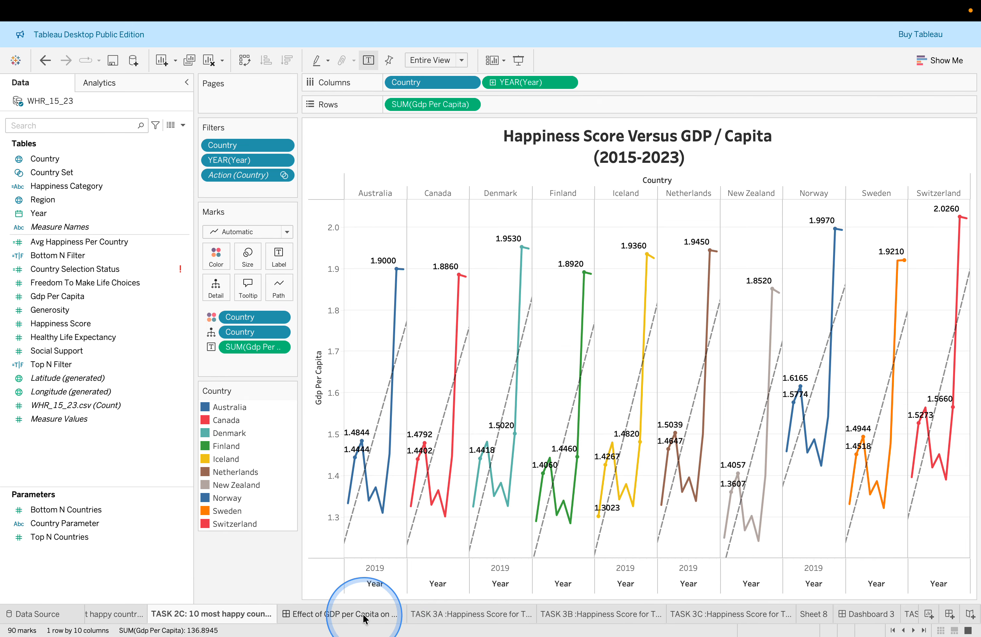
{"action": "left_click", "coordinate": [365, 616]}
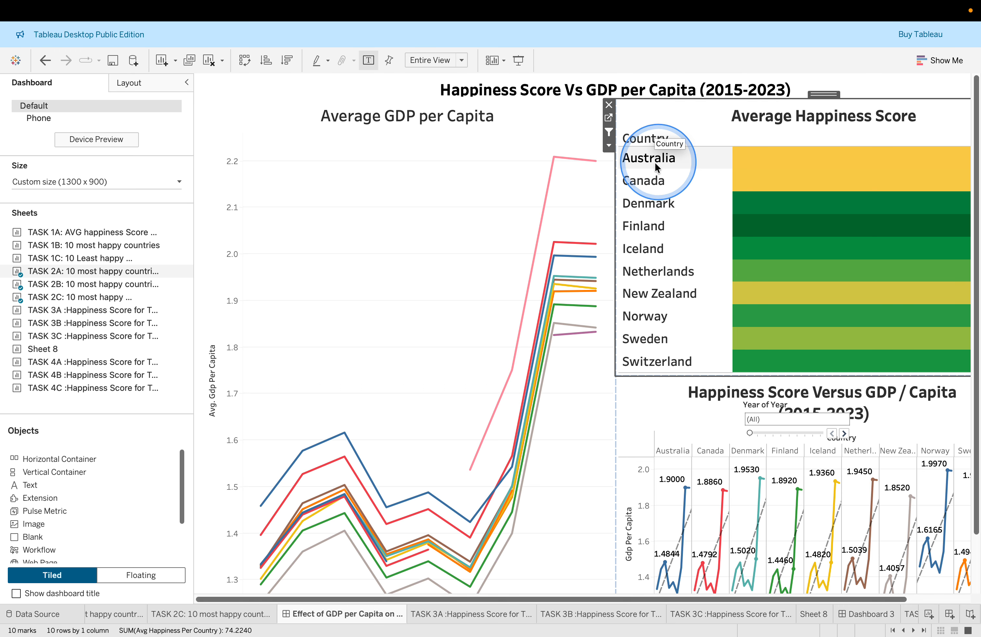
{"action": "left_click", "coordinate": [649, 188]}
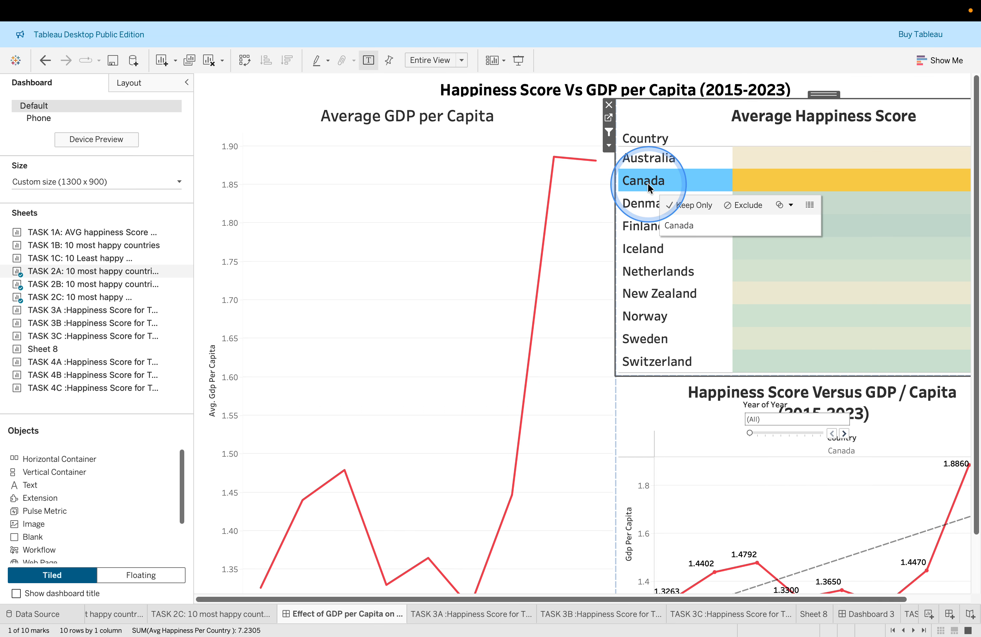
Move the floating Year of Year filter off the Happiness Score Versus GDP / Capita title, to the empty space beside it
{"action": "left_click", "coordinate": [759, 406]}
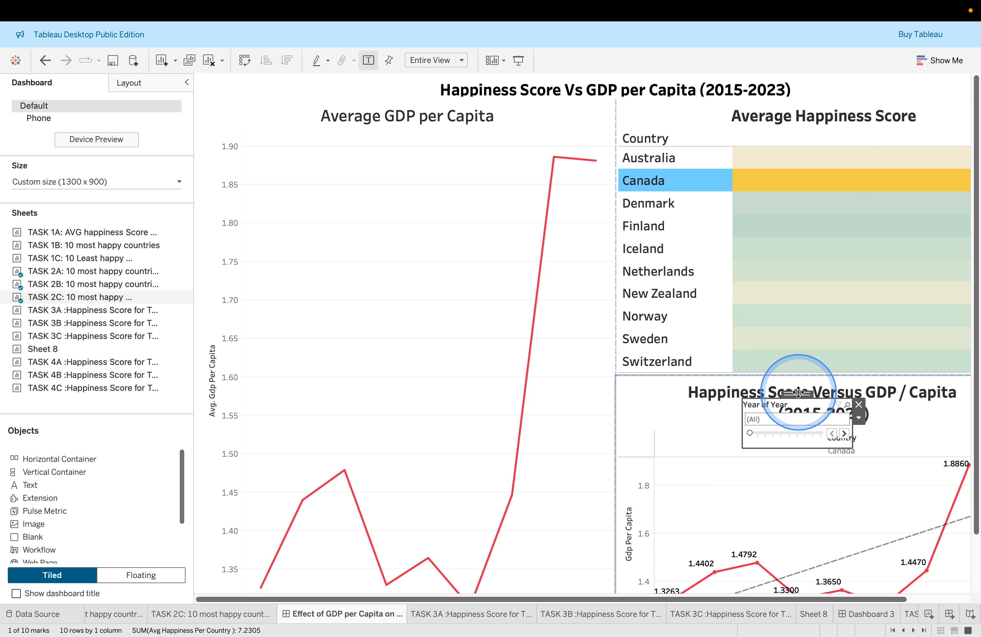
{"action": "left_click_drag", "start_coordinate": [798, 392], "coordinate": [679, 395]}
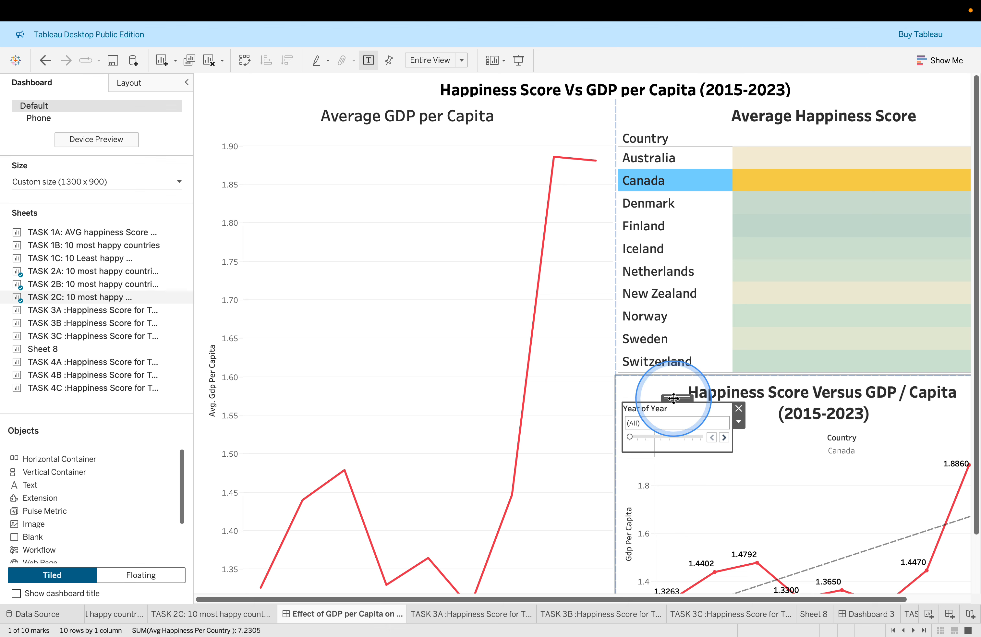
Filter the dashboard by Finland, Netherlands, Sweden, Switzerland and Canada in turn from the Average Happiness Score table, then clear the country selection
{"action": "left_click", "coordinate": [660, 220]}
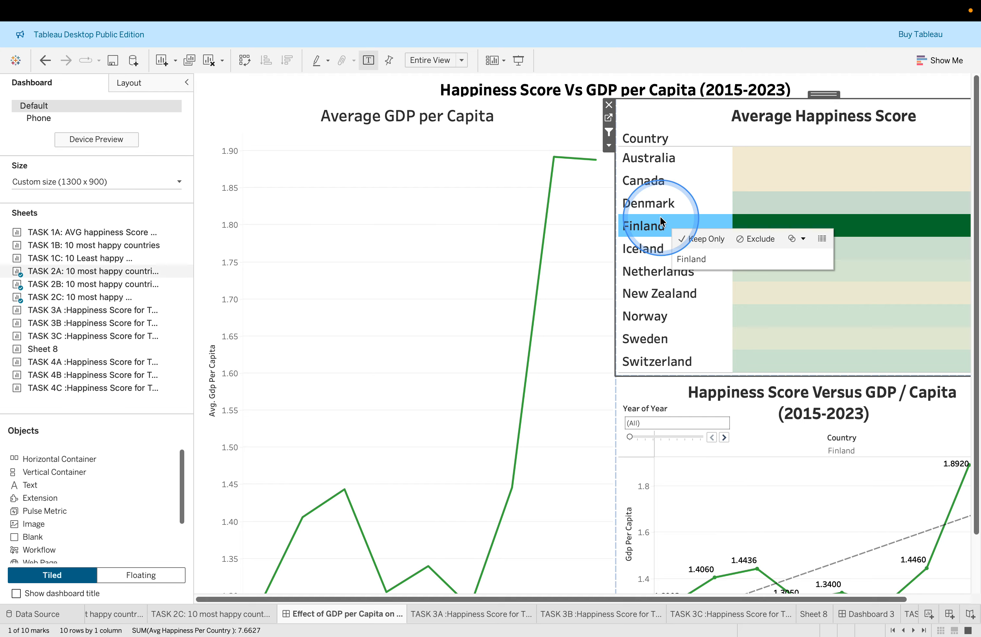
{"action": "left_click", "coordinate": [662, 272]}
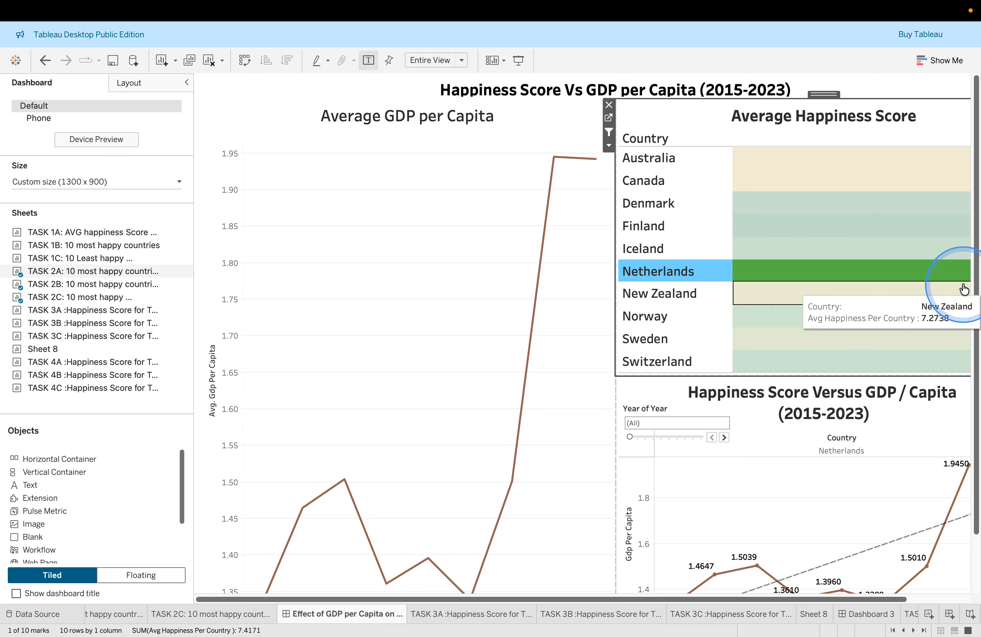
{"action": "left_click_drag", "start_coordinate": [978, 342], "coordinate": [978, 418]}
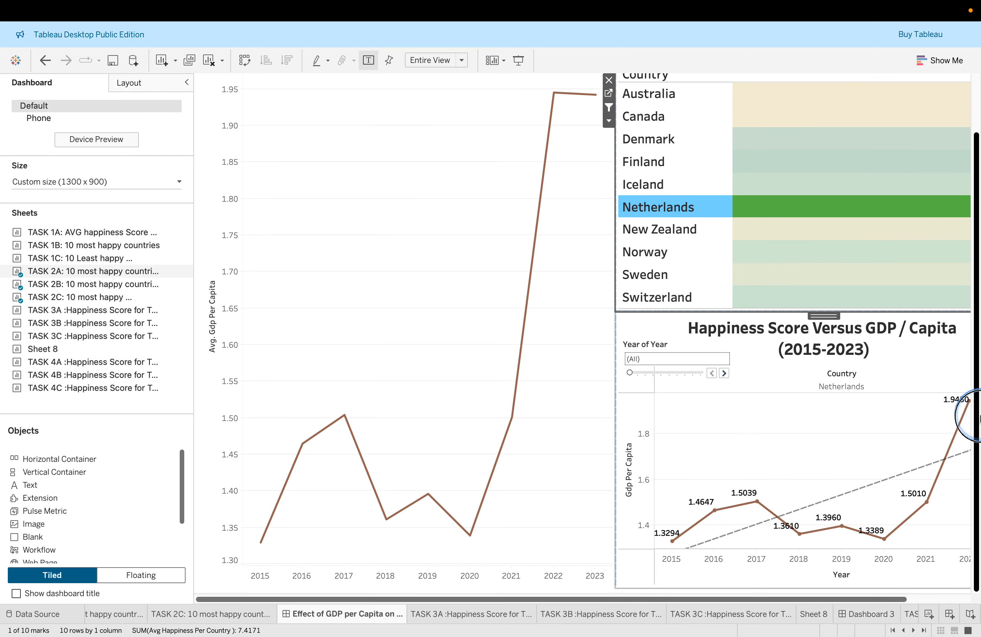
{"action": "left_click", "coordinate": [662, 277]}
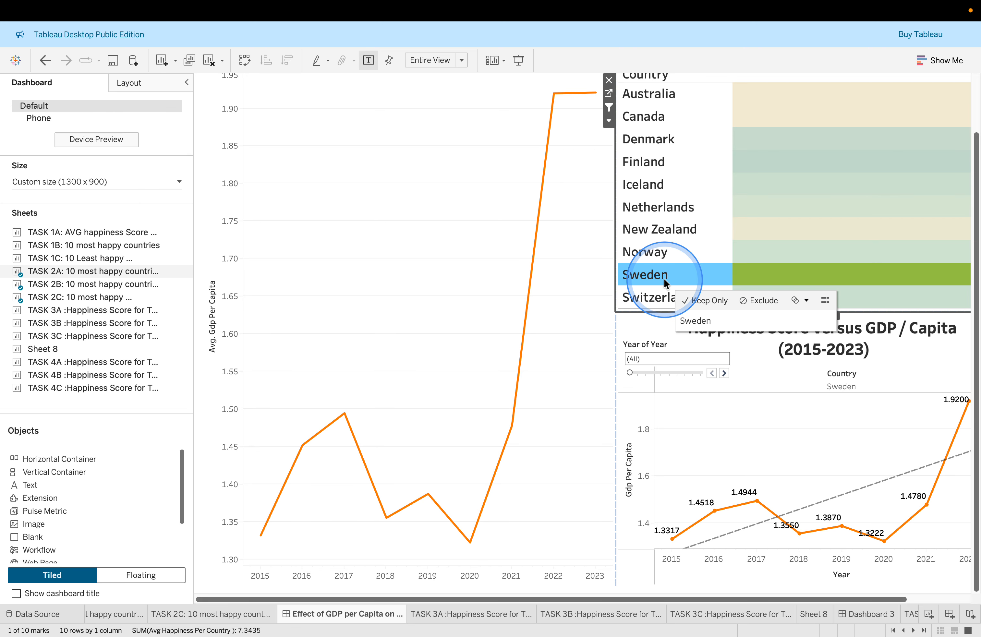
{"action": "left_click", "coordinate": [662, 298]}
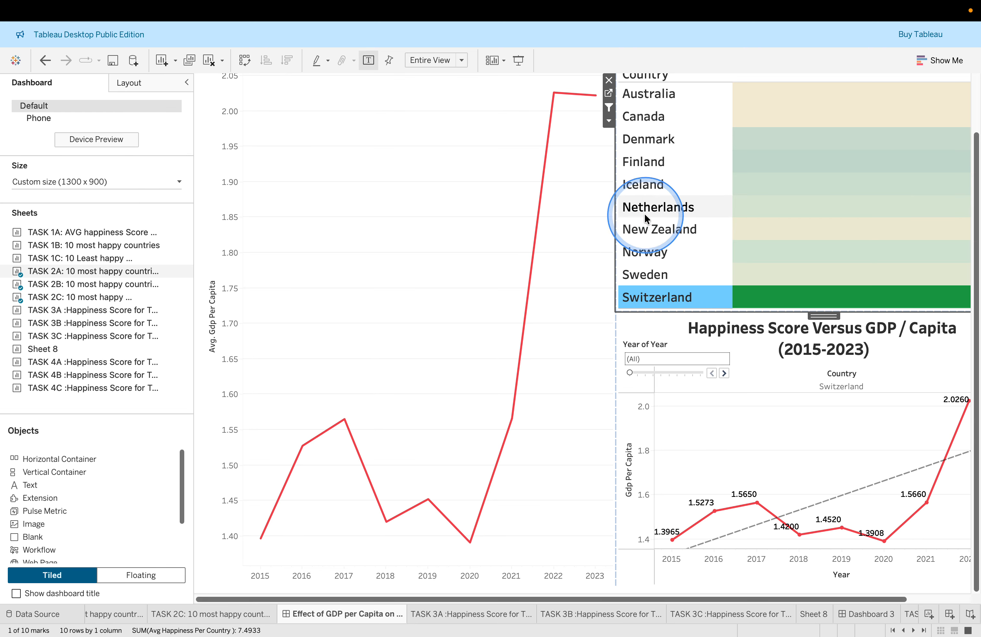
{"action": "left_click", "coordinate": [631, 141]}
{"action": "left_click", "coordinate": [641, 116]}
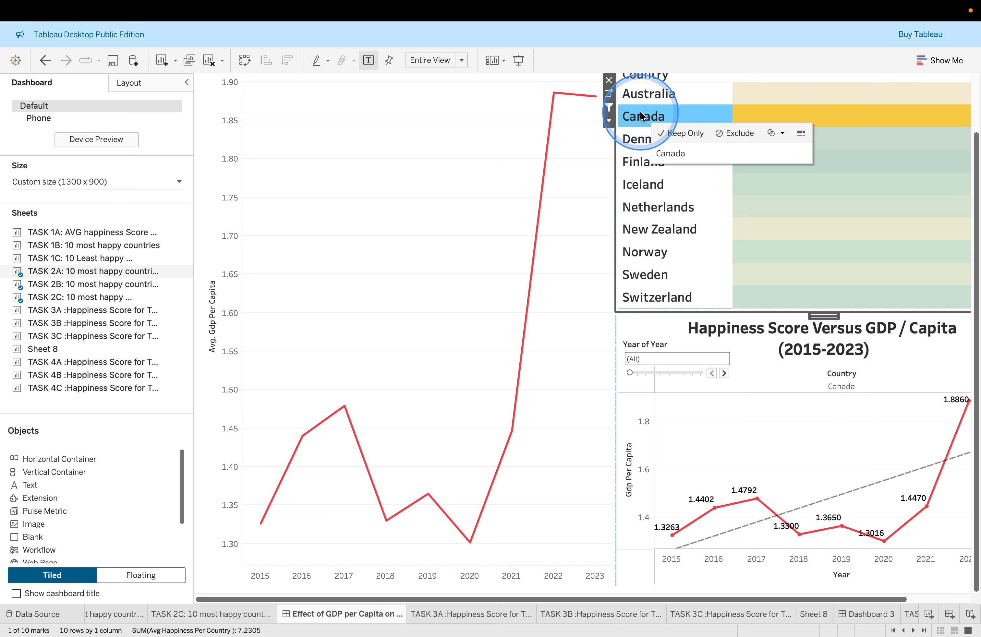
{"action": "left_click", "coordinate": [642, 116]}
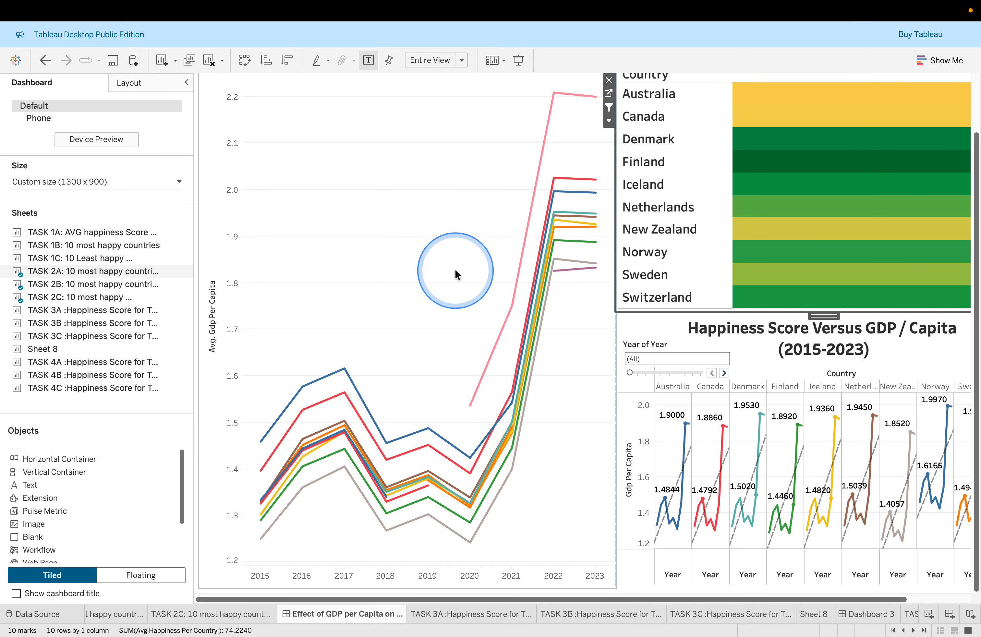
Read Task 3 in the browser's brief, then open Tableau's TASK 3A worksheet and show the suggested chart types for its happiness score table
{"action": "key", "text": "ctrl+Left"}
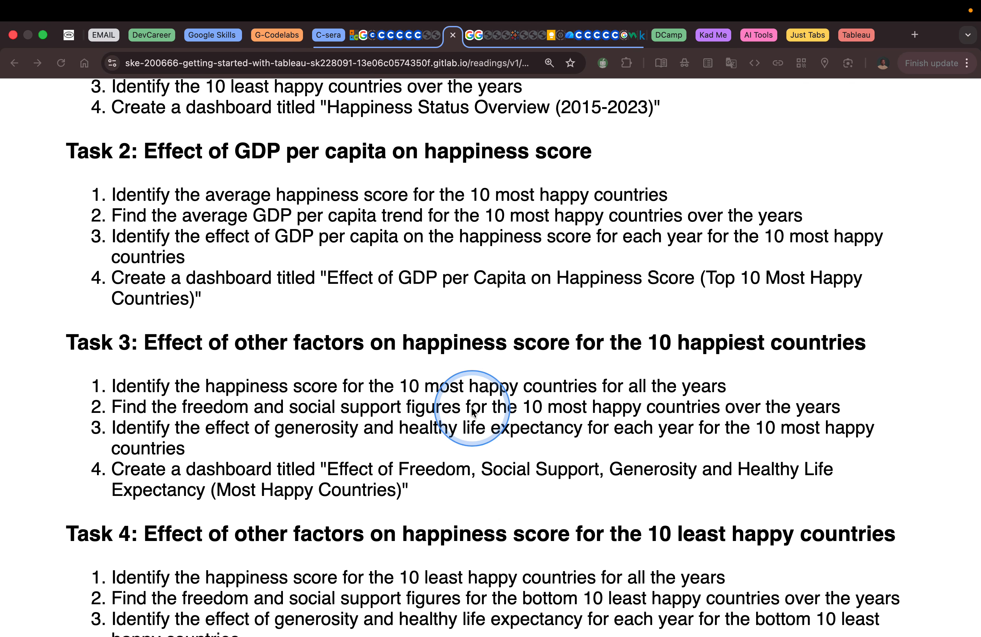
{"action": "scroll", "coordinate": [472, 410], "scroll_direction": "down", "scroll_amount": 3}
{"action": "scroll", "coordinate": [472, 411], "scroll_direction": "down", "scroll_amount": 2}
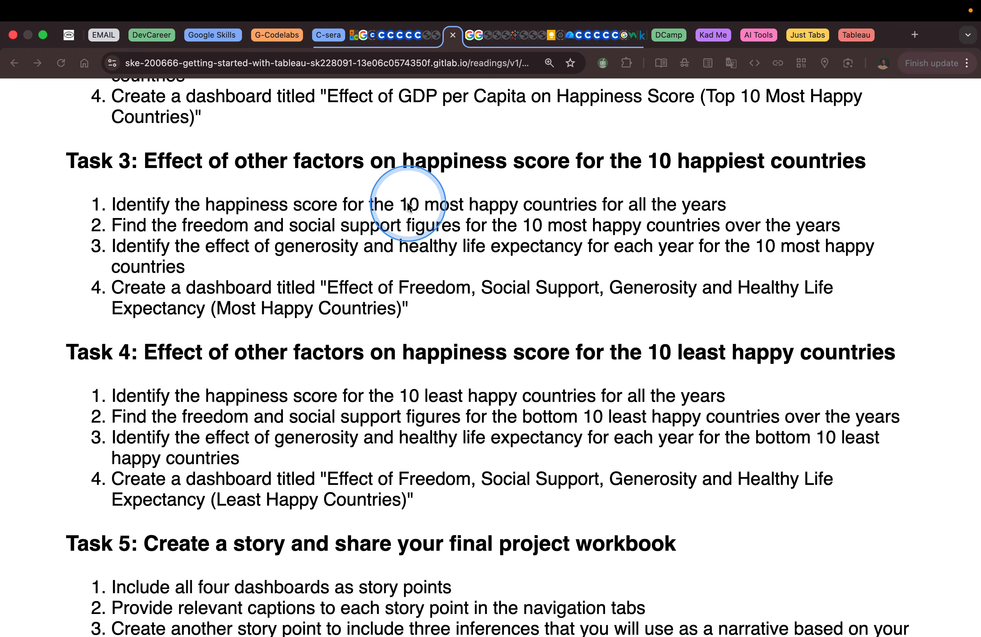
{"action": "key", "text": "ctrl+Right"}
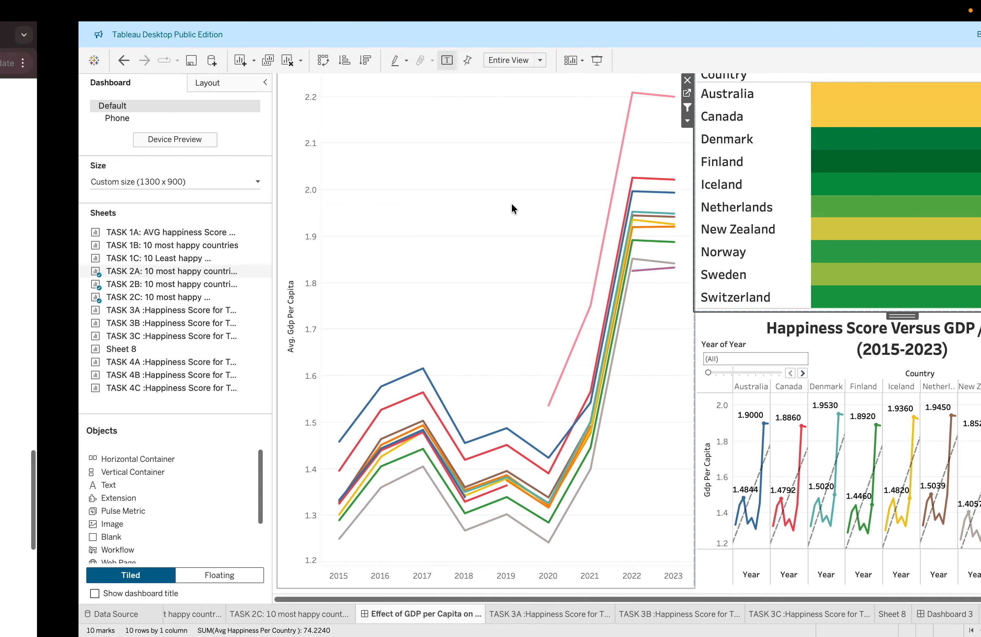
{"action": "left_click", "coordinate": [494, 616]}
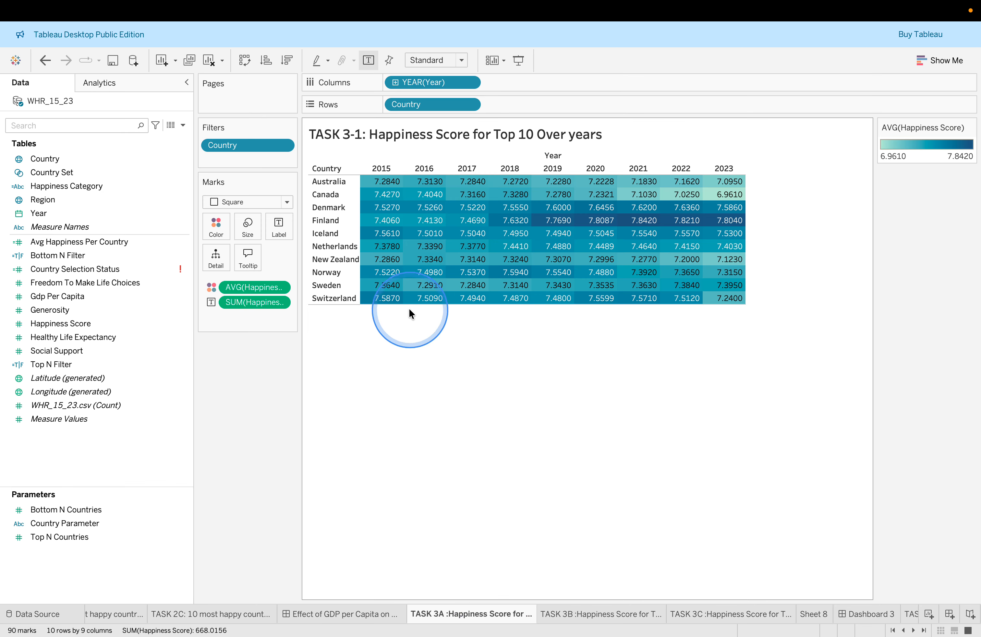
{"action": "left_click", "coordinate": [929, 60]}
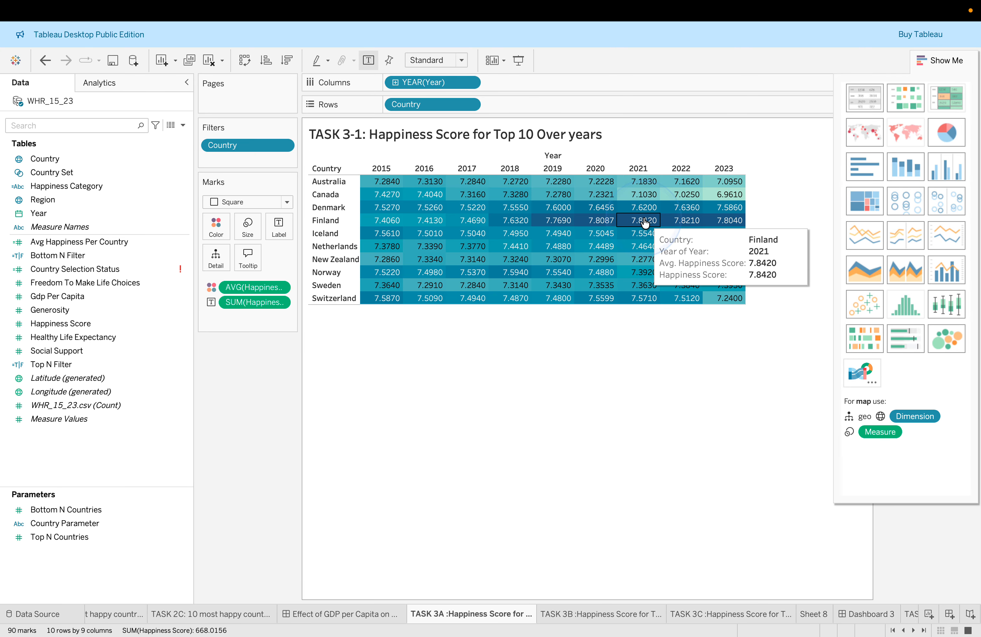
Check the remaining Task 3 items in the browser's brief, then view Tableau's TASK 3B and TASK 3C worksheets
{"action": "key", "text": "ctrl+Left"}
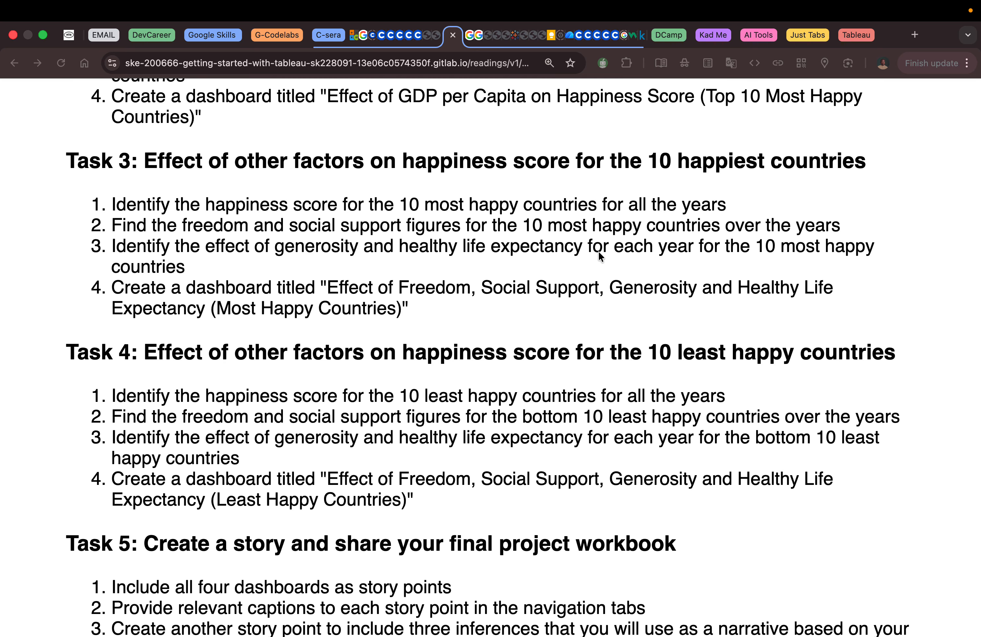
{"action": "key", "text": "super+Tab"}
{"action": "left_click", "coordinate": [612, 614]}
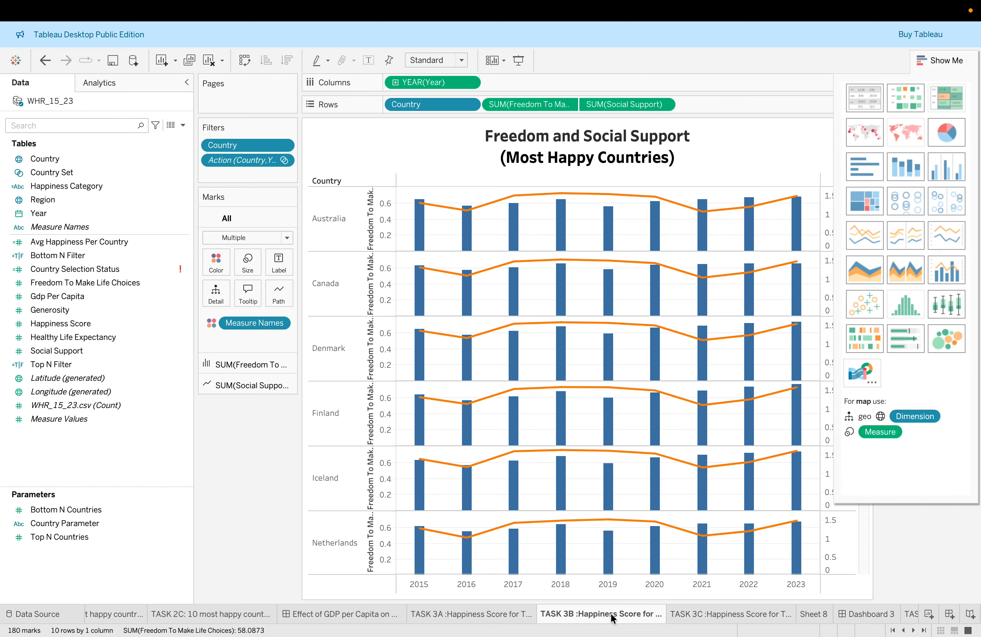
{"action": "left_click", "coordinate": [702, 615]}
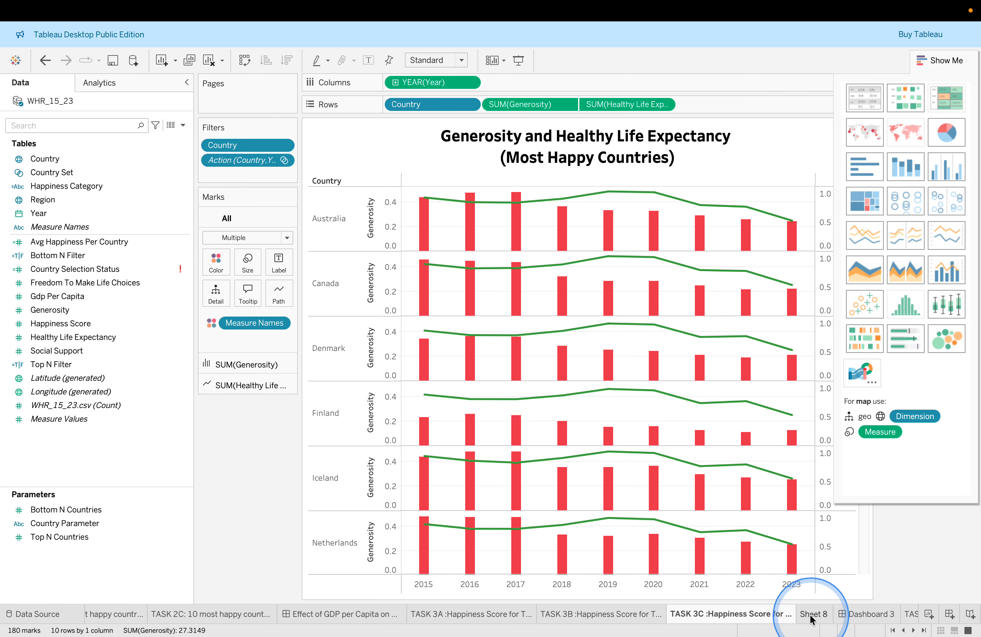
{"action": "scroll", "coordinate": [765, 614], "scroll_direction": "right", "scroll_amount": 3}
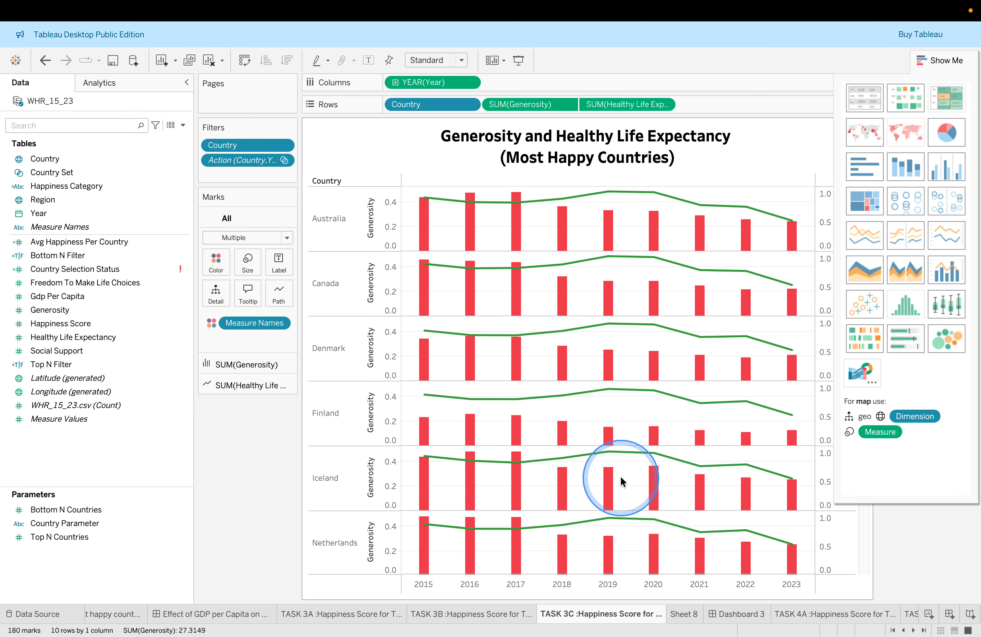
Check the Task 3 dashboard title in the browser's brief, then open Tableau's Dashboard 3, hide the chart suggestions and examine its layout
{"action": "key", "text": "ctrl+Left"}
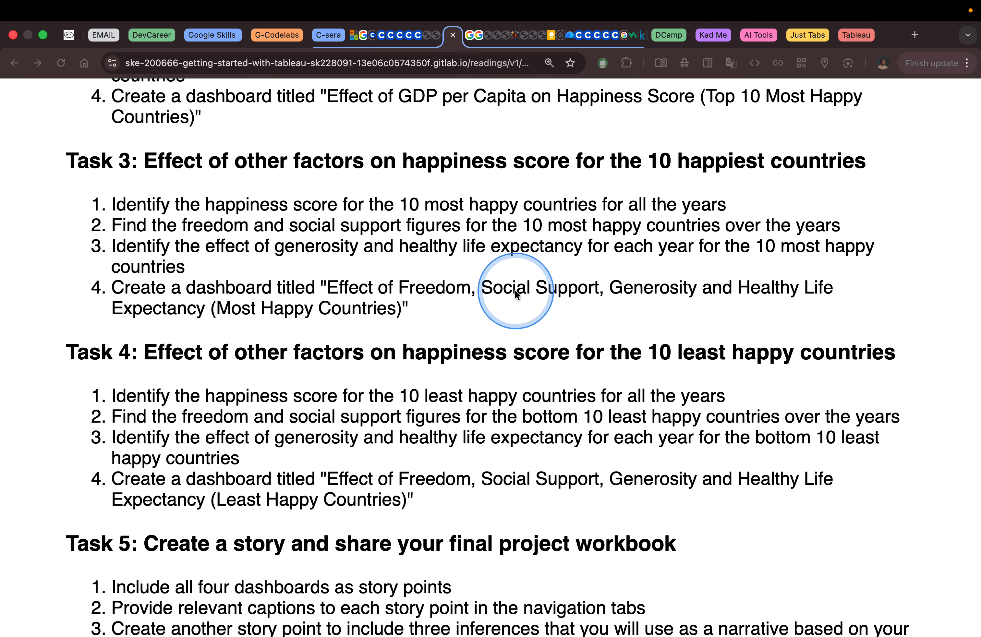
{"action": "key", "text": "ctrl+Right"}
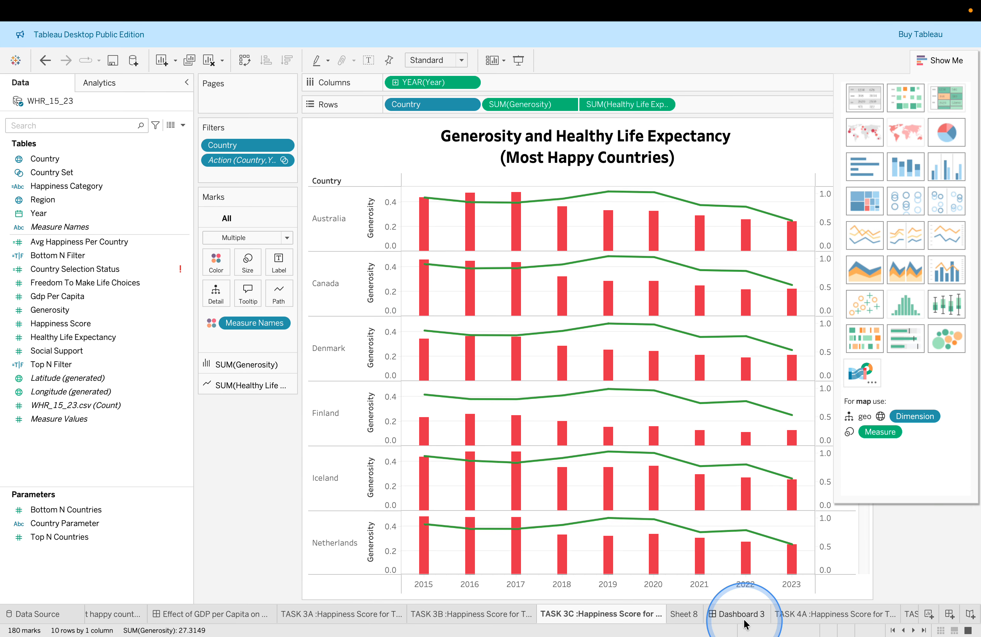
{"action": "left_click", "coordinate": [743, 620]}
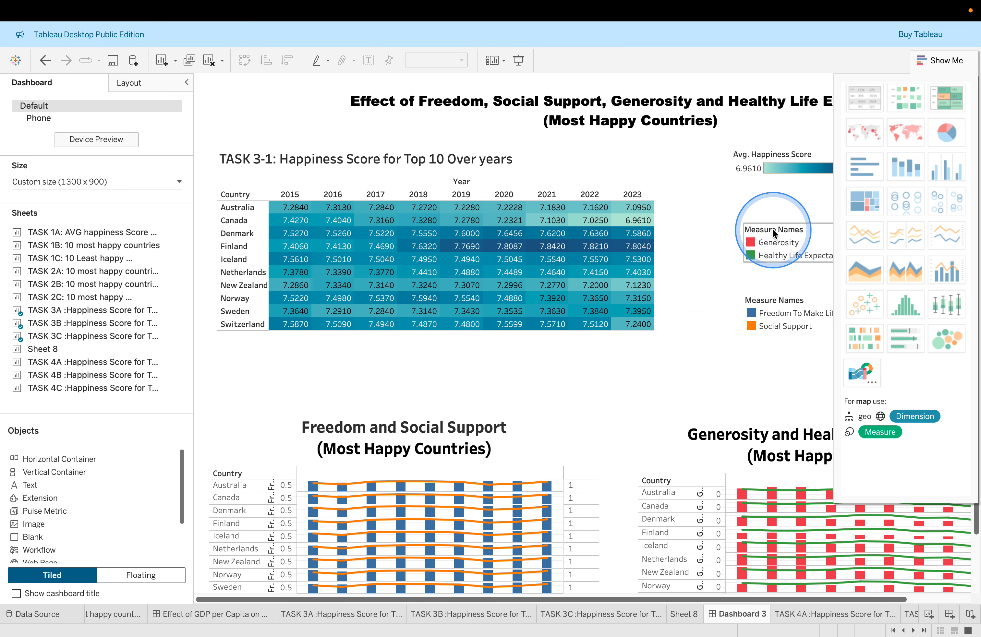
{"action": "left_click", "coordinate": [928, 60]}
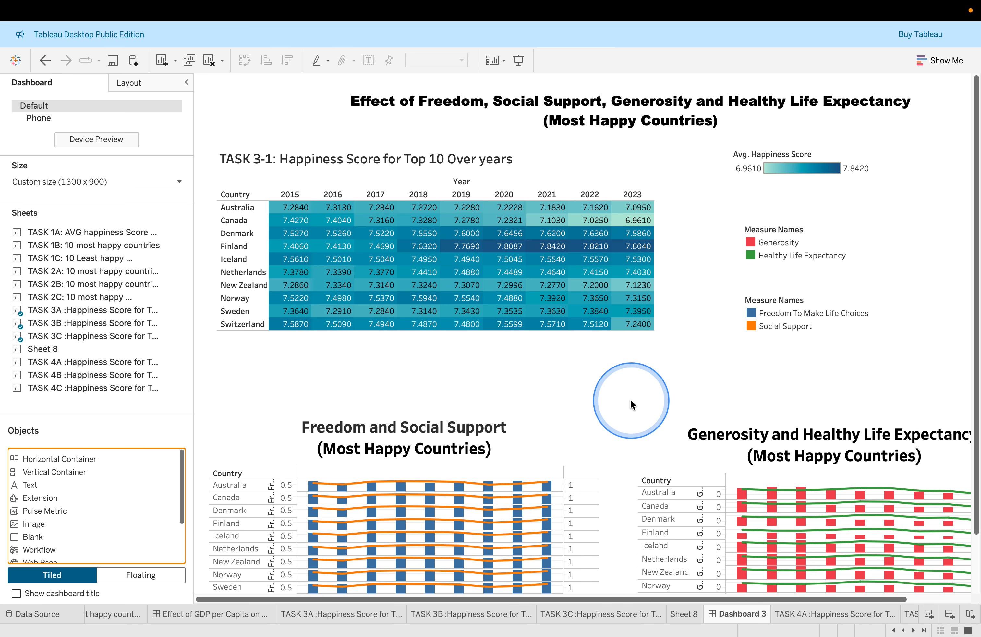
{"action": "scroll", "coordinate": [630, 398], "scroll_direction": "down", "scroll_amount": 2}
{"action": "scroll", "coordinate": [630, 398], "scroll_direction": "right", "scroll_amount": 3}
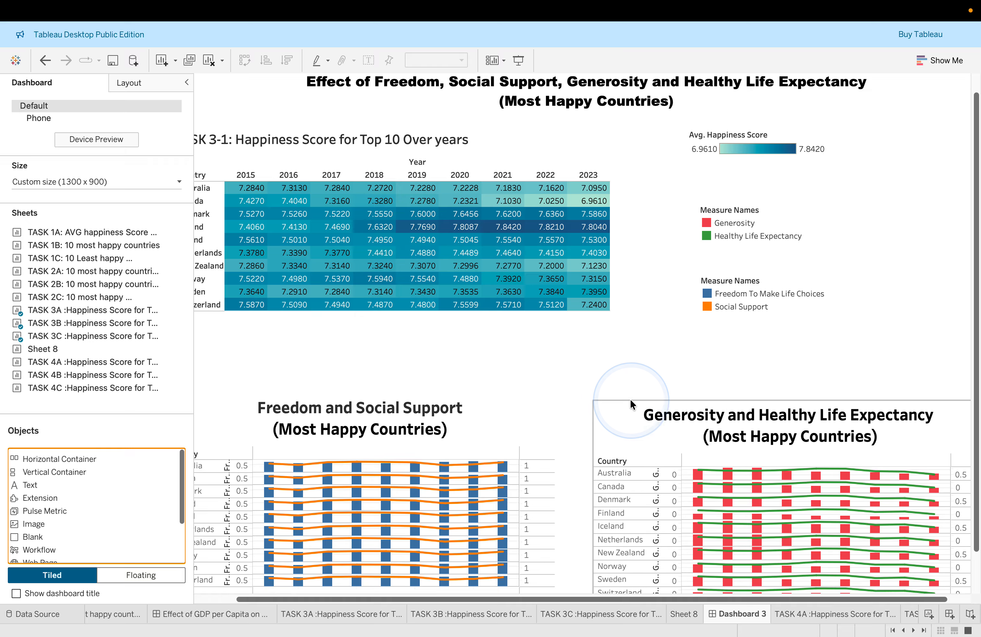
Check the first Task 4 item in the browser's brief, then open Tableau's TASK 4A worksheet and examine its yearly happiness scores
{"action": "key", "text": "ctrl+Left"}
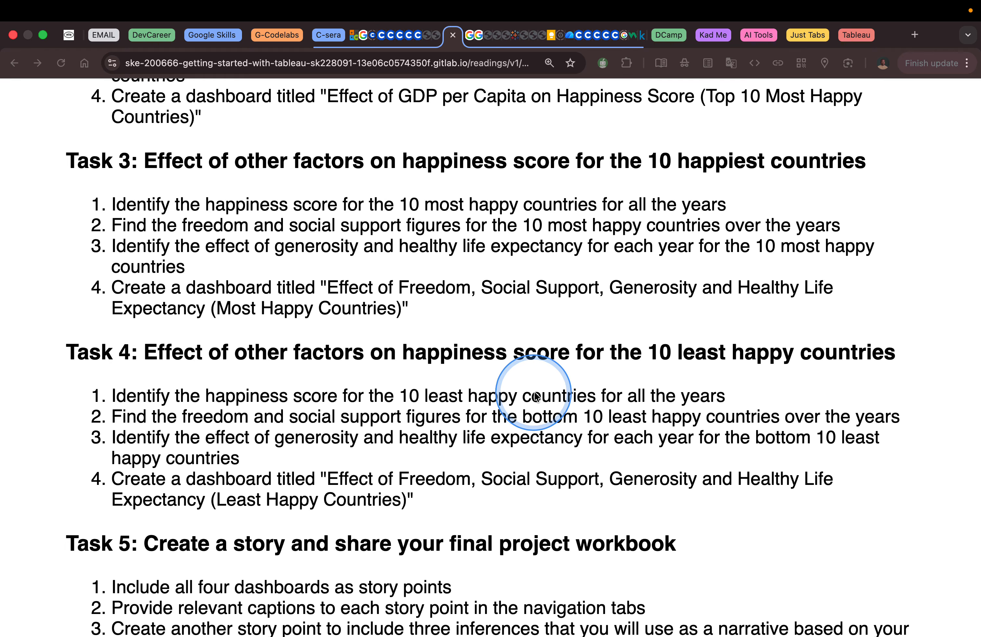
{"action": "key", "text": "ctrl+Right"}
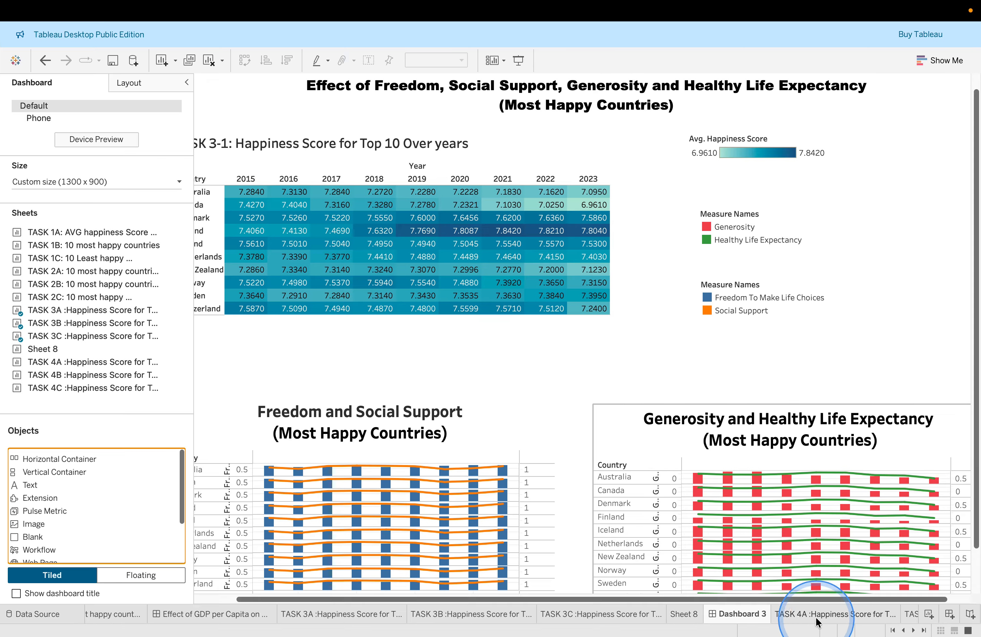
{"action": "left_click", "coordinate": [816, 614]}
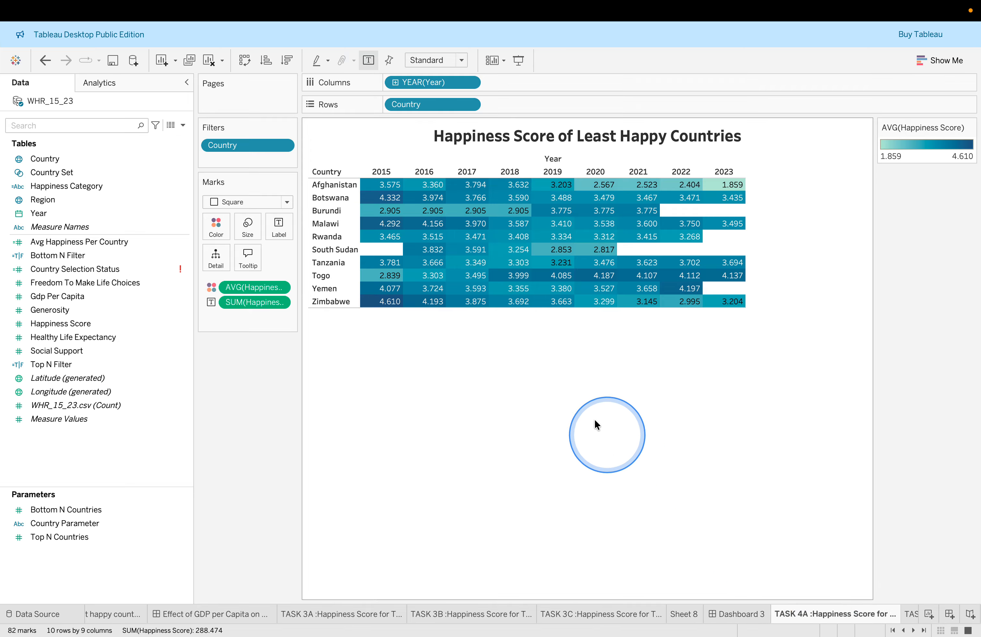
{"action": "left_click", "coordinate": [547, 144]}
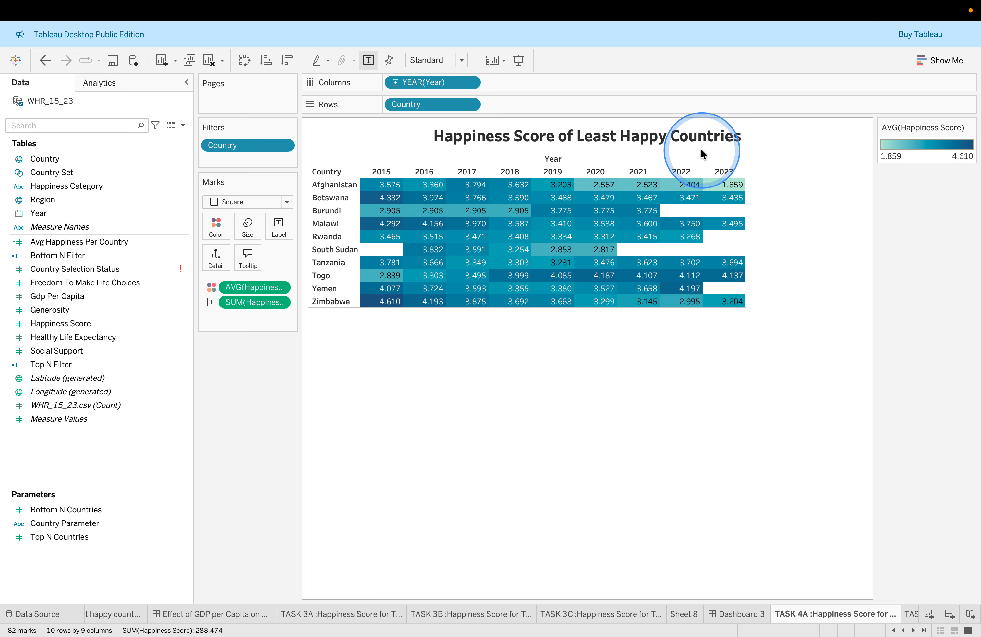
{"action": "left_click", "coordinate": [740, 302]}
Check the freedom and social support item of Task 4 in the browser's brief, then open Tableau's TASK 4B worksheet
{"action": "key", "text": "ctrl+Left"}
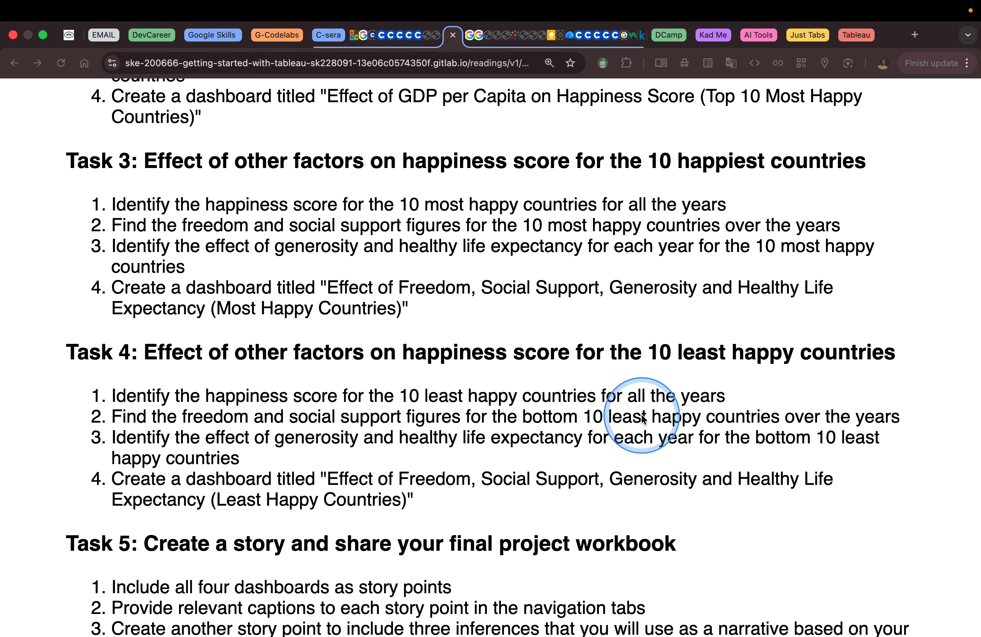
{"action": "key", "text": "ctrl+Right"}
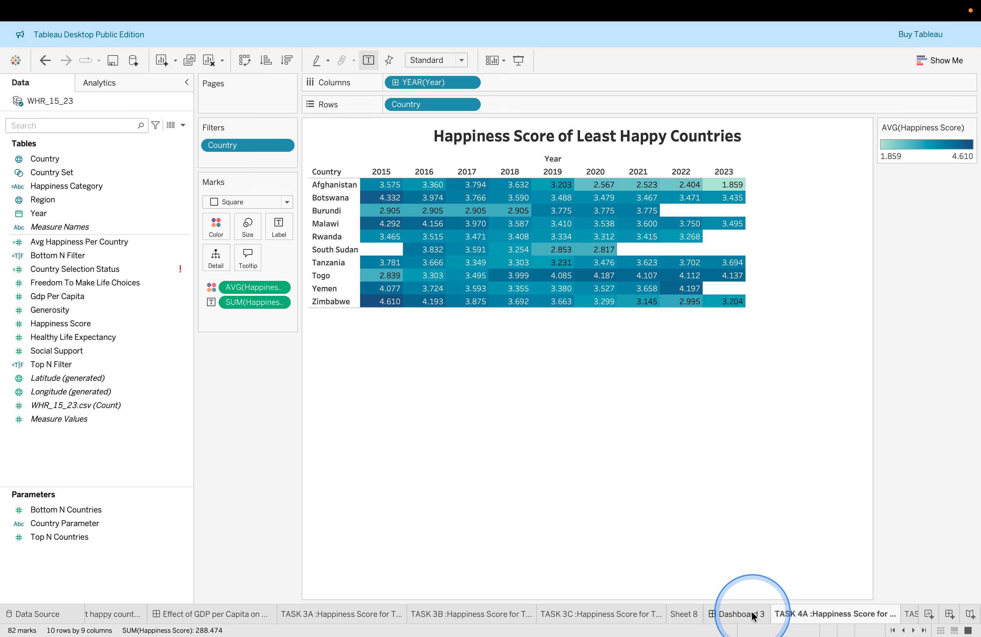
{"action": "scroll", "coordinate": [753, 617], "scroll_direction": "right", "scroll_amount": 5}
{"action": "left_click", "coordinate": [633, 621]}
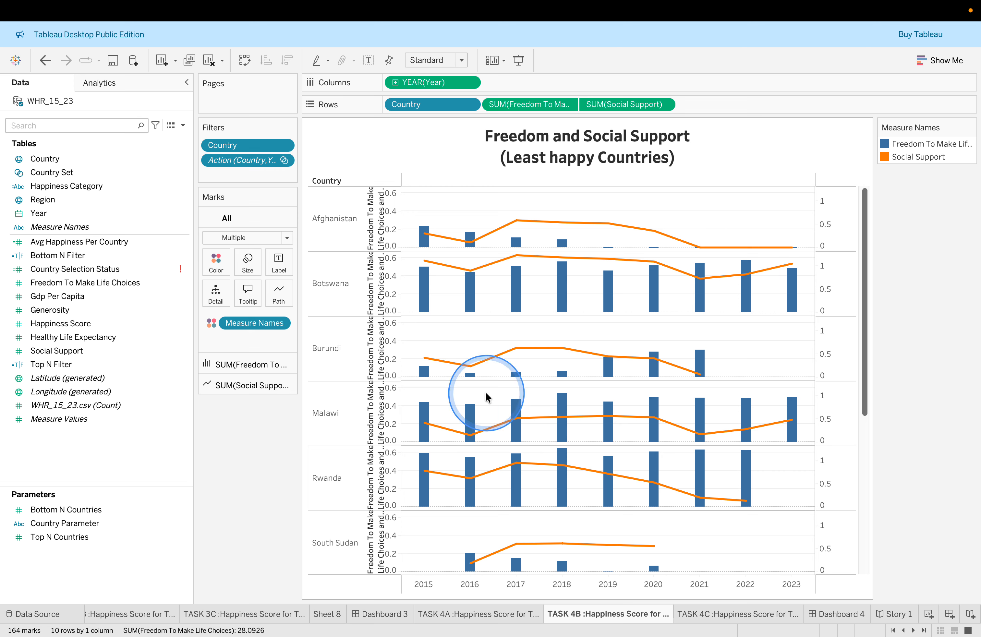
Check the last Task 4 items in the browser's brief, then view Tableau's TASK 4C worksheet and examine Dashboard 4
{"action": "key", "text": "ctrl+Left"}
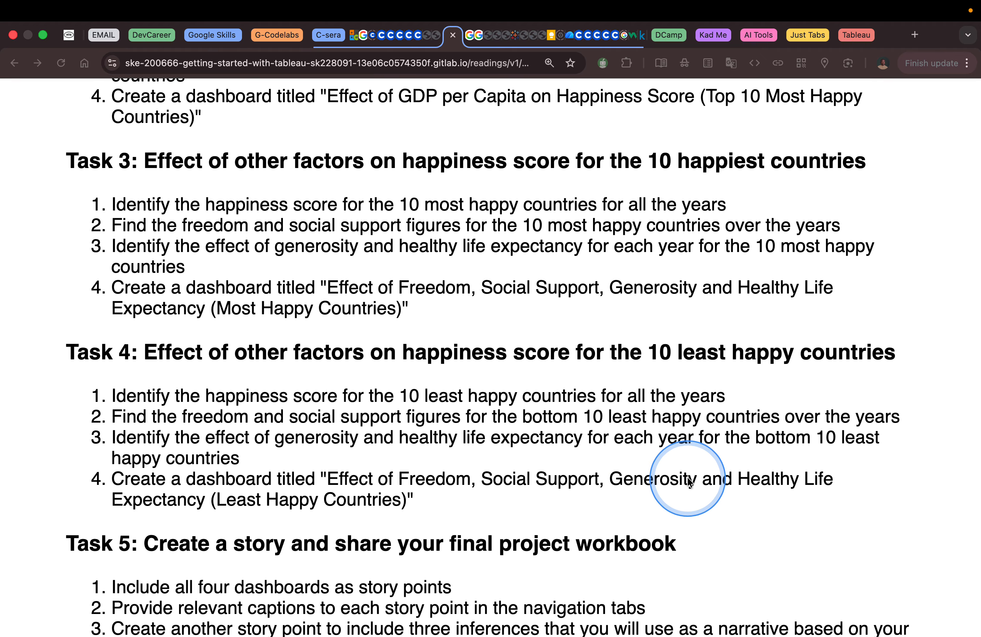
{"action": "key", "text": "super+Tab"}
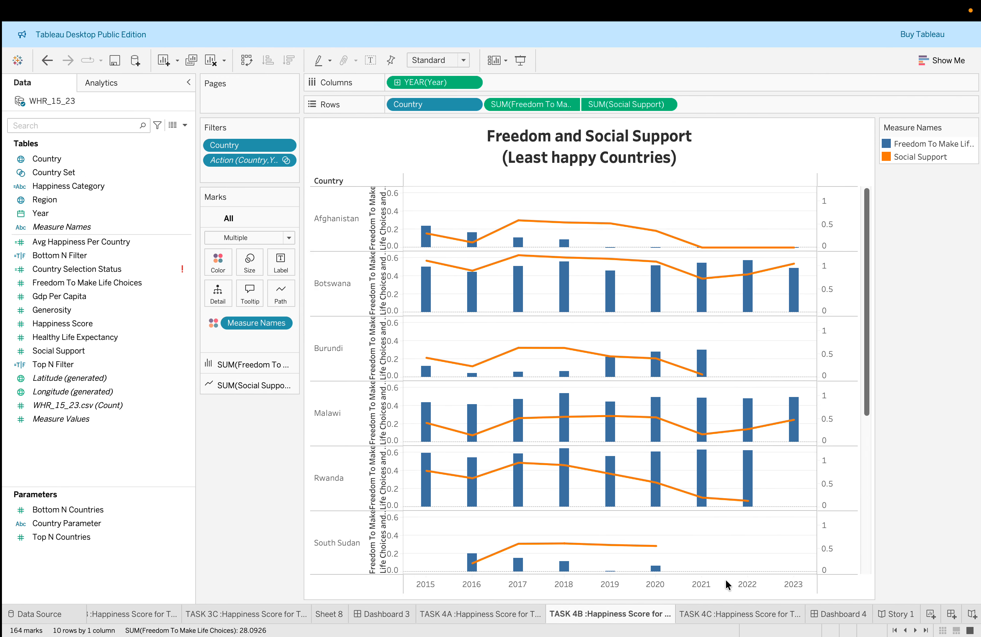
{"action": "left_click", "coordinate": [747, 615]}
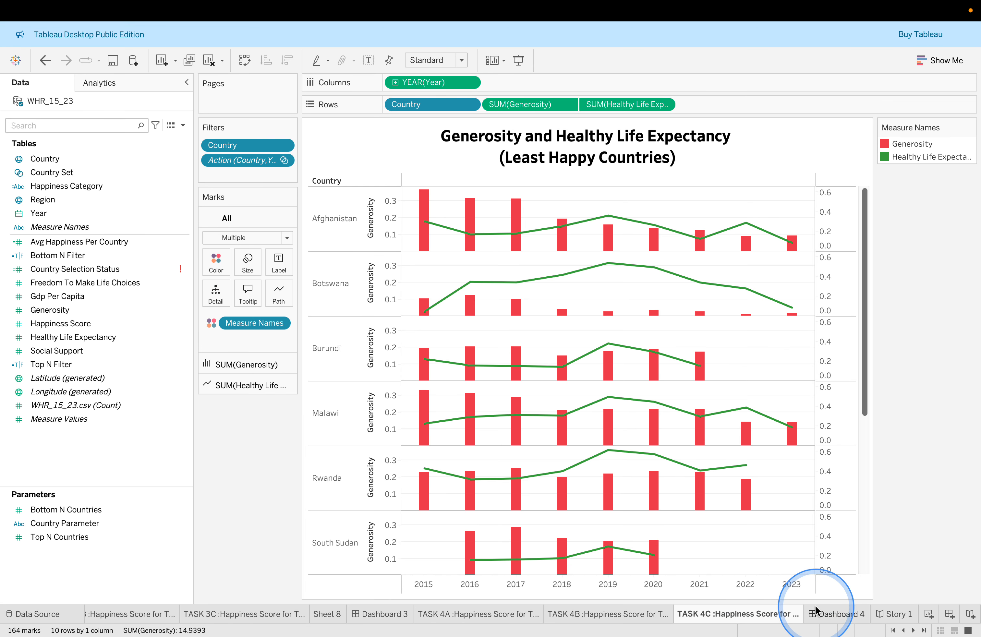
{"action": "left_click", "coordinate": [847, 613]}
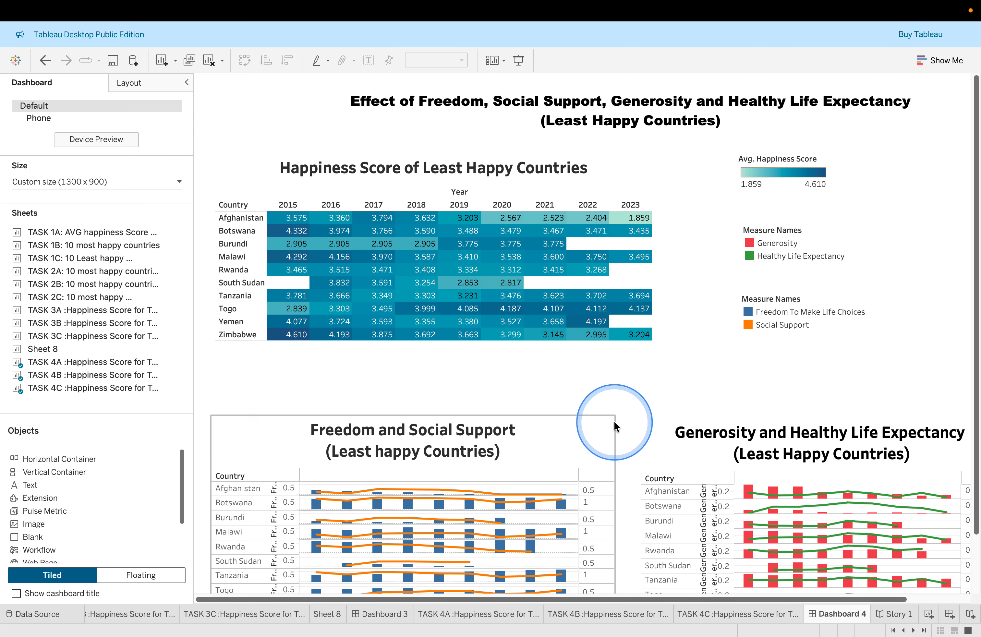
{"action": "scroll", "coordinate": [613, 420], "scroll_direction": "down", "scroll_amount": 3}
{"action": "scroll", "coordinate": [613, 420], "scroll_direction": "up", "scroll_amount": 3}
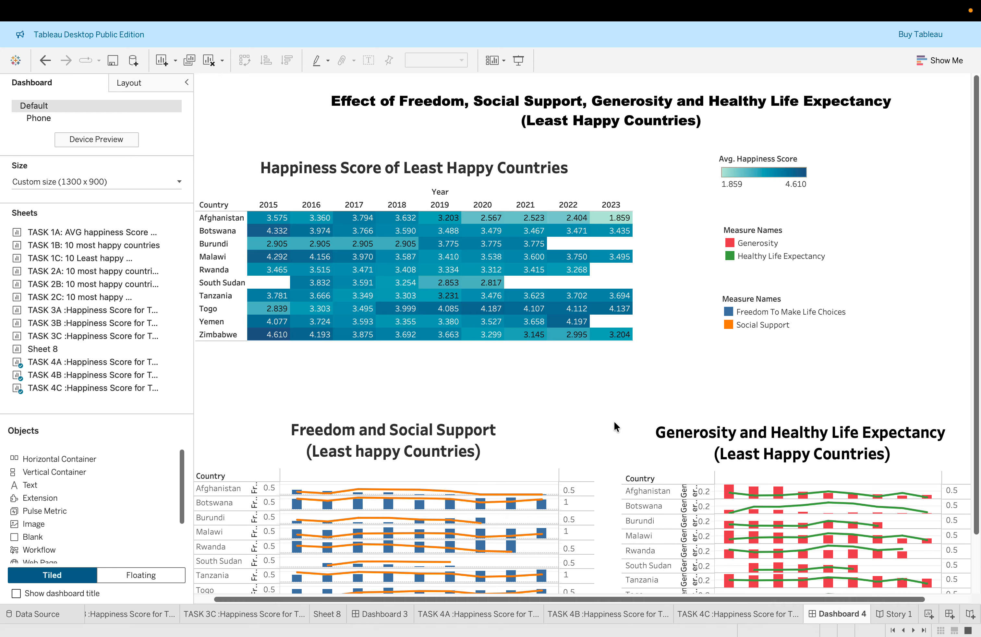
Switch to the browser's brief and read the Task 5 story requirements and the Submission section
{"action": "key", "text": "ctrl+Left"}
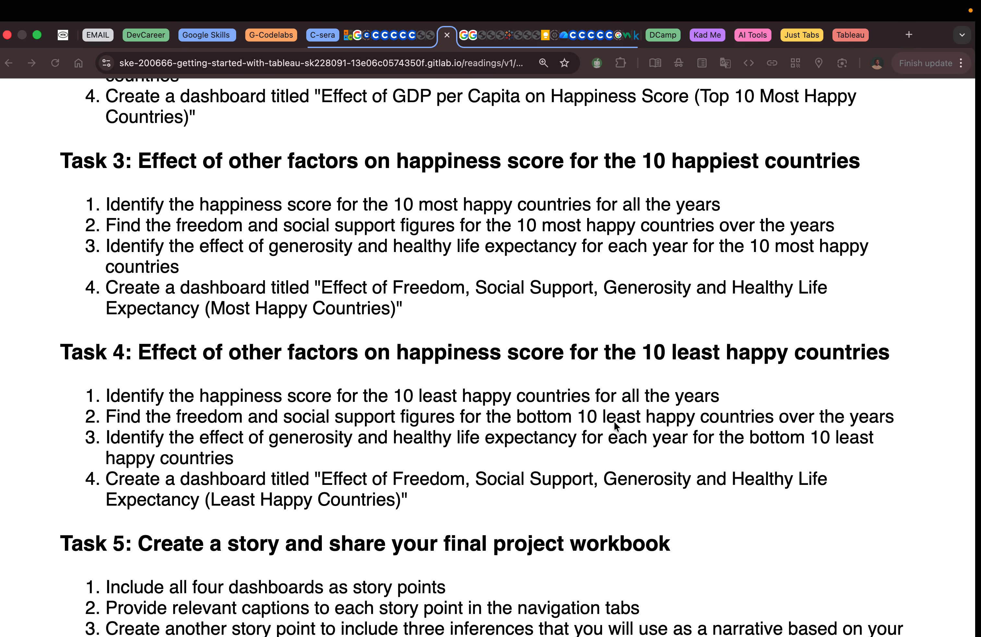
{"action": "left_click", "coordinate": [523, 432]}
{"action": "scroll", "coordinate": [520, 437], "scroll_direction": "down", "scroll_amount": 2}
{"action": "scroll", "coordinate": [520, 438], "scroll_direction": "down", "scroll_amount": 4}
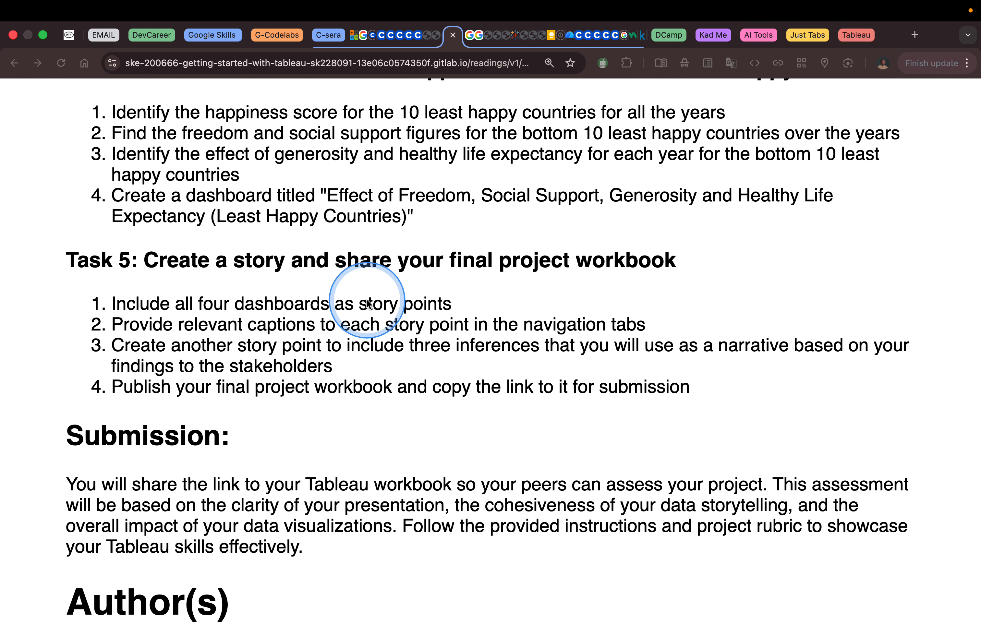
Switch to Tableau, open Story 1 and examine the maps and regional score chart of its OVERVIEW story point
{"action": "key", "text": "ctrl+Right"}
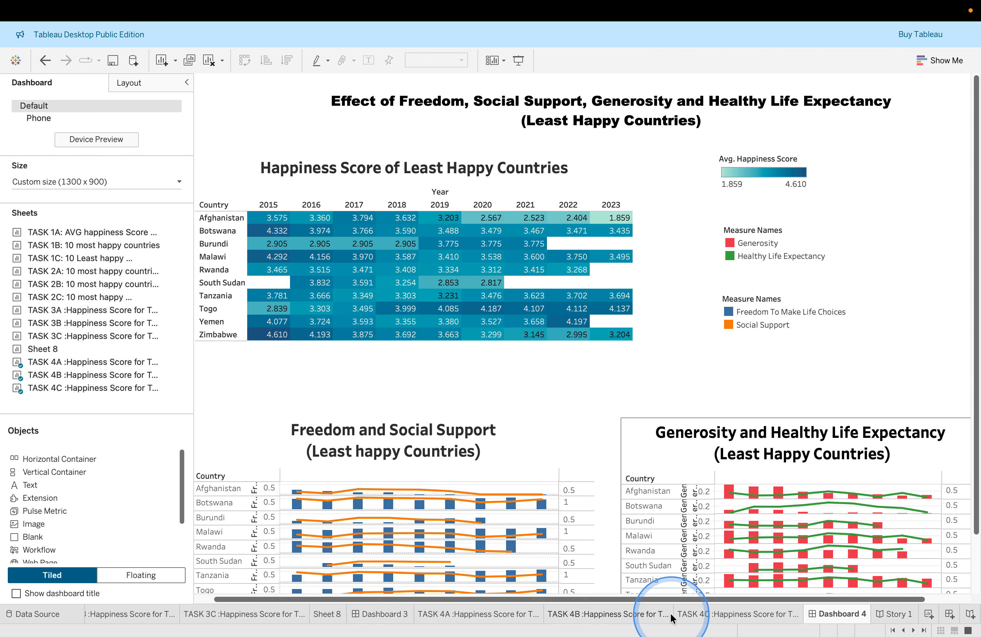
{"action": "left_click", "coordinate": [895, 614]}
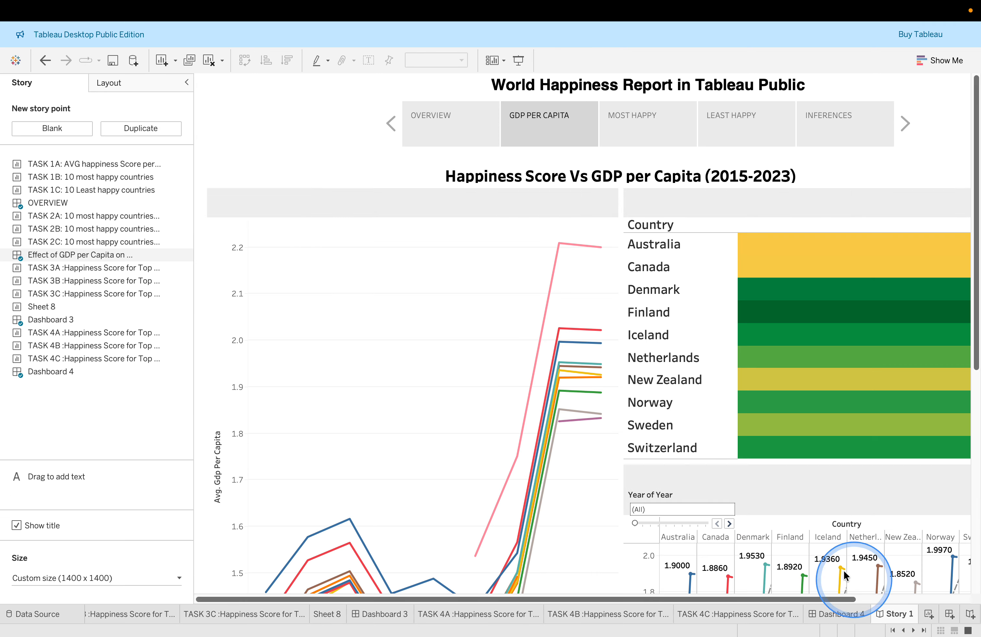
{"action": "left_click", "coordinate": [444, 124]}
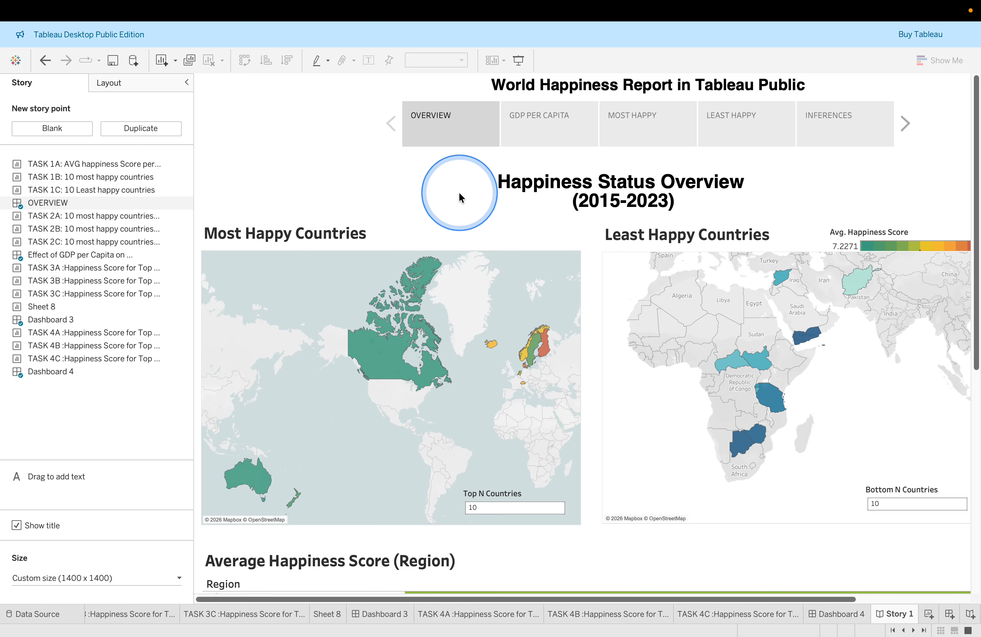
{"action": "scroll", "coordinate": [457, 209], "scroll_direction": "down", "scroll_amount": 5}
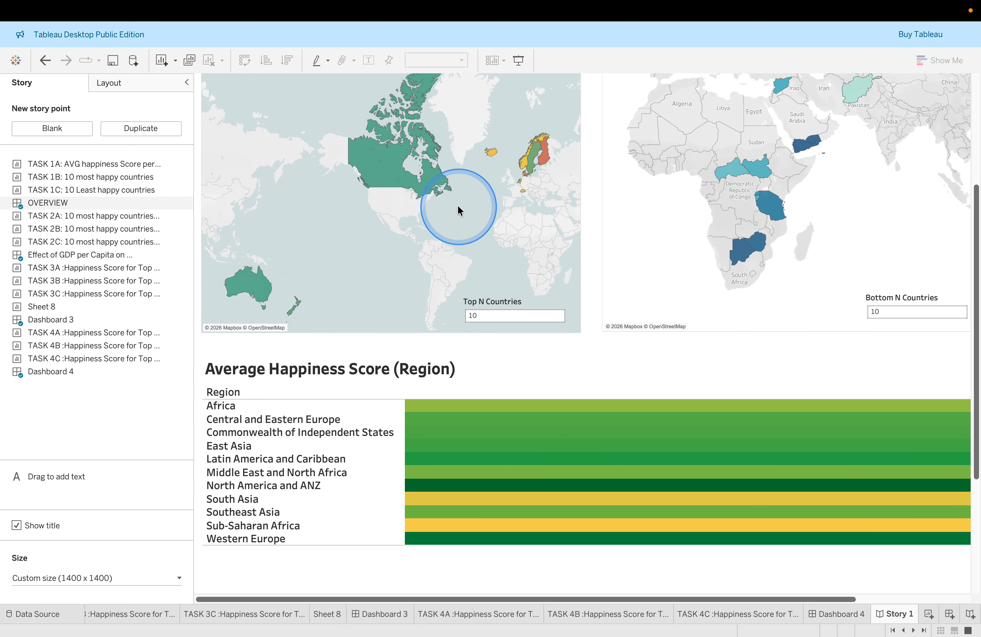
{"action": "scroll", "coordinate": [466, 194], "scroll_direction": "down", "scroll_amount": 3}
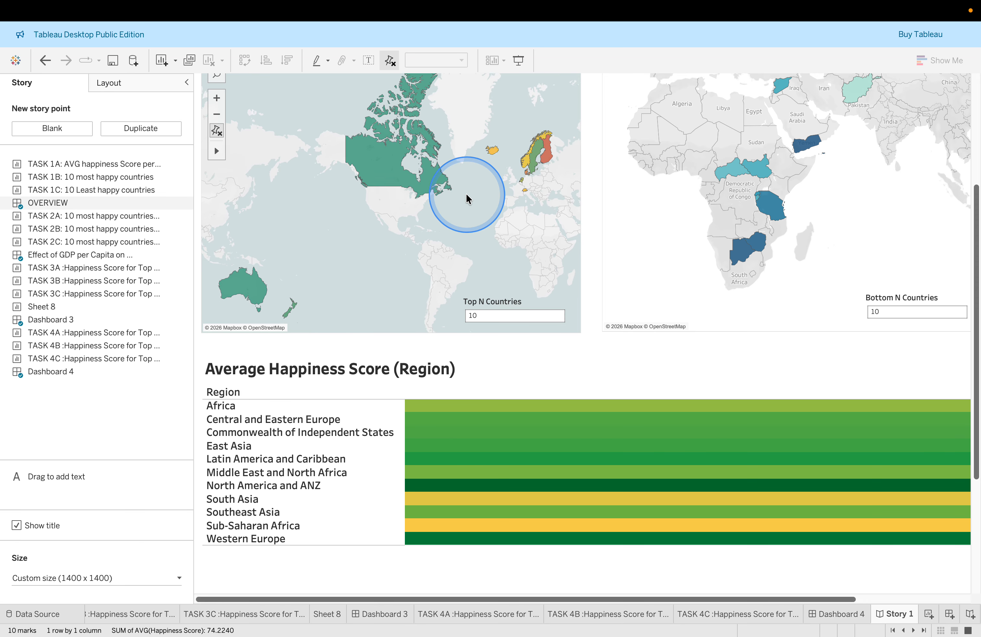
{"action": "scroll", "coordinate": [596, 331], "scroll_direction": "up", "scroll_amount": 4}
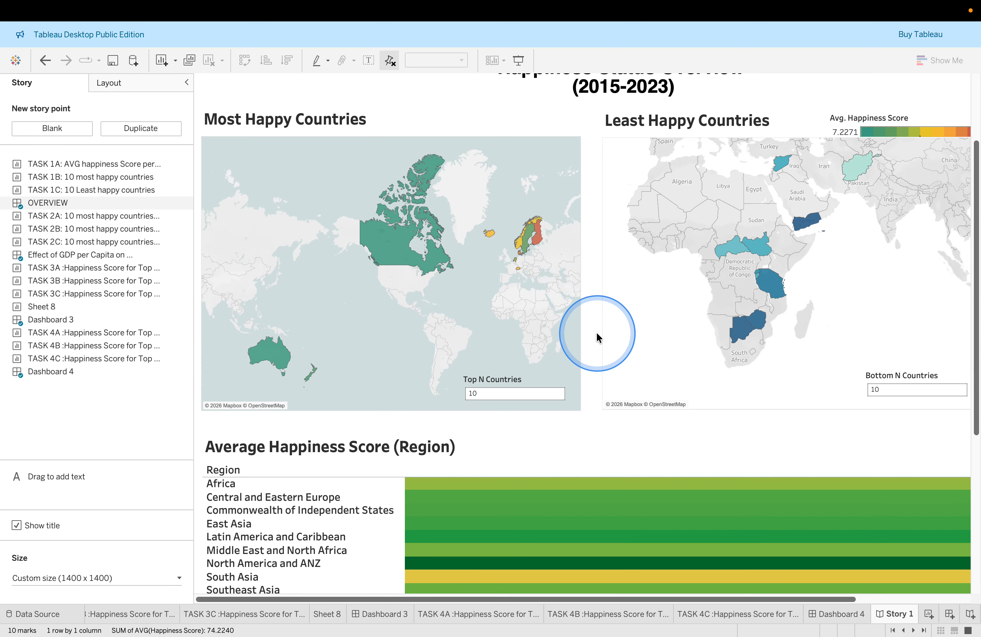
{"action": "scroll", "coordinate": [550, 124], "scroll_direction": "up", "scroll_amount": 2}
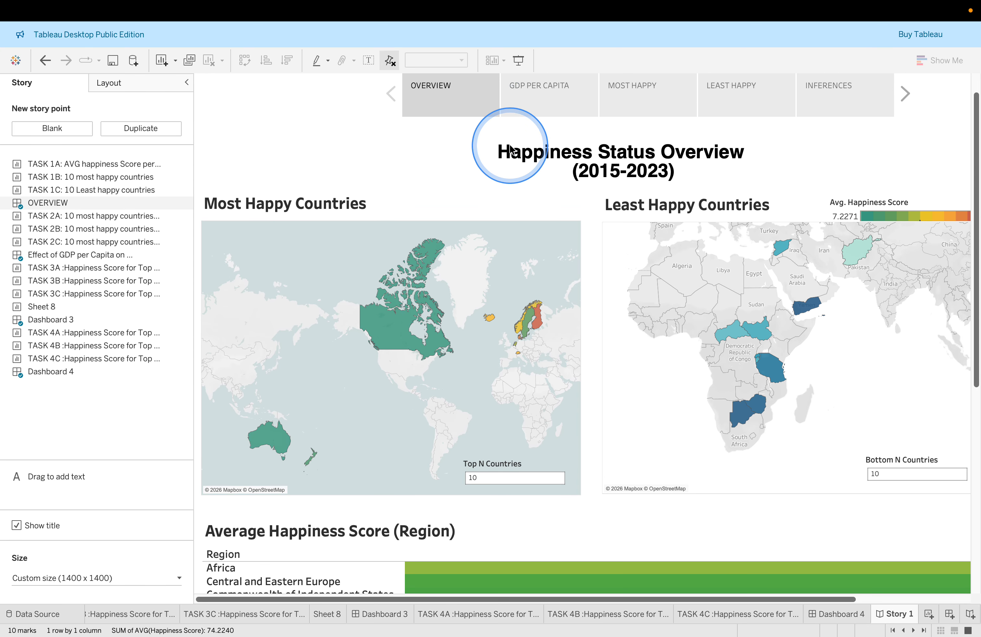
View the GDP PER CAPITA, MOST HAPPY and LEAST HAPPY story points of Story 1 one after another
{"action": "left_click", "coordinate": [553, 119]}
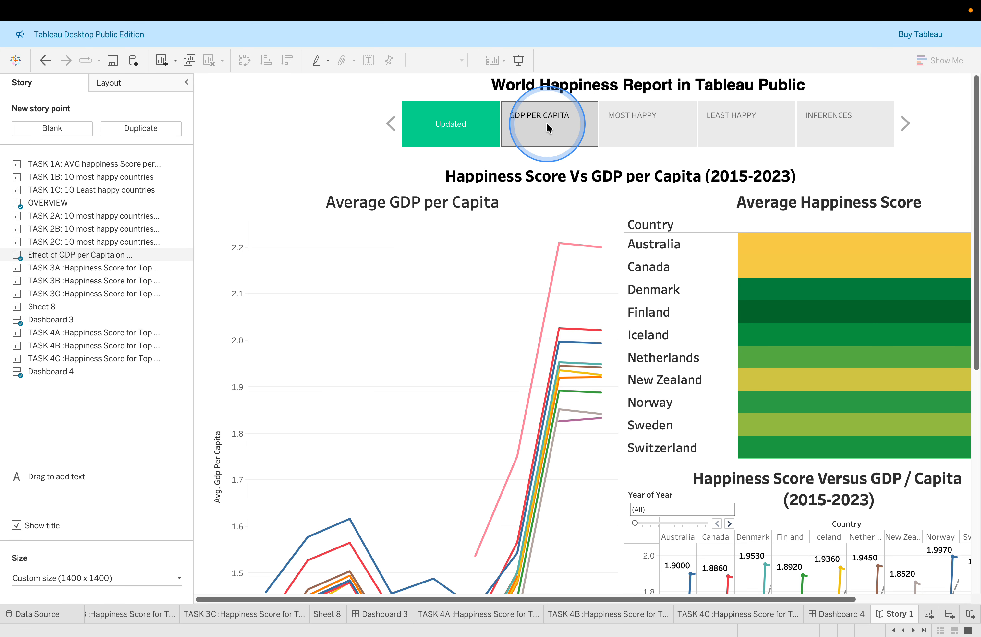
{"action": "left_click", "coordinate": [630, 120]}
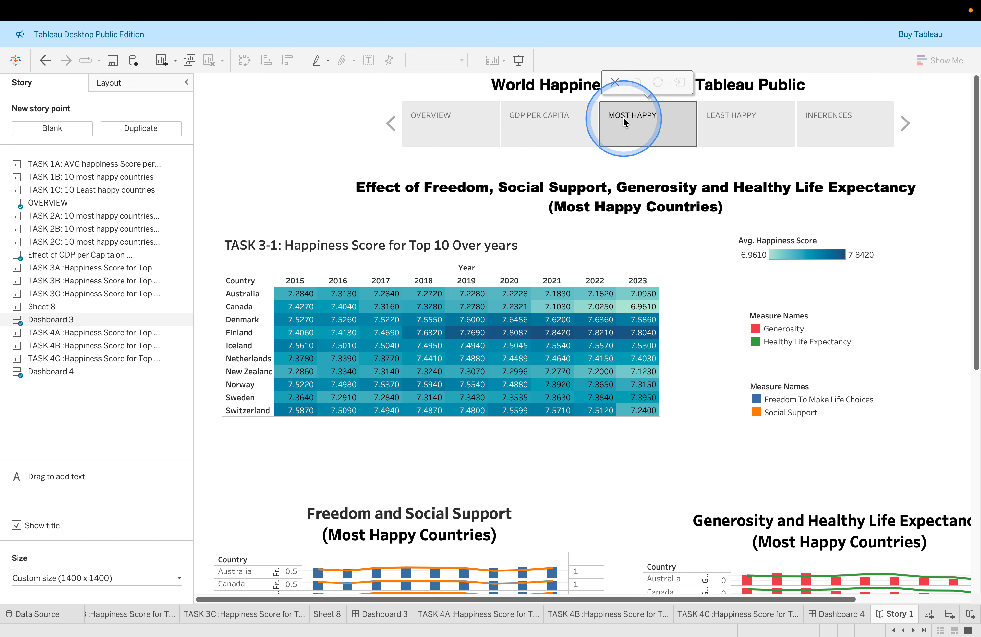
{"action": "left_click", "coordinate": [723, 117]}
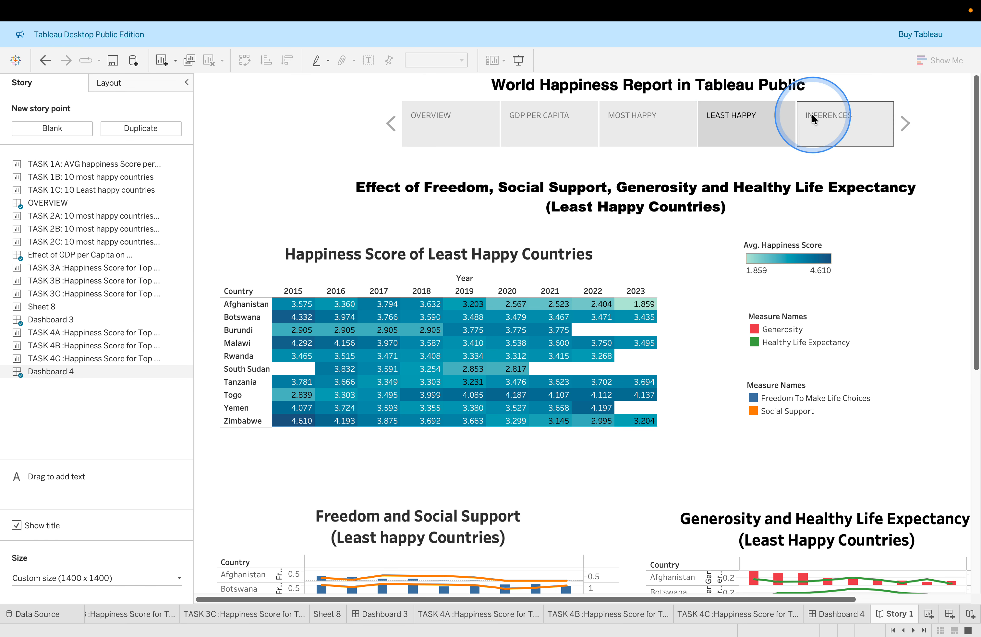
Check the three-inferences requirement of Task 5 in the browser's brief, and read the INFERENCES story point in Tableau's Story 1
{"action": "key", "text": "ctrl+Left"}
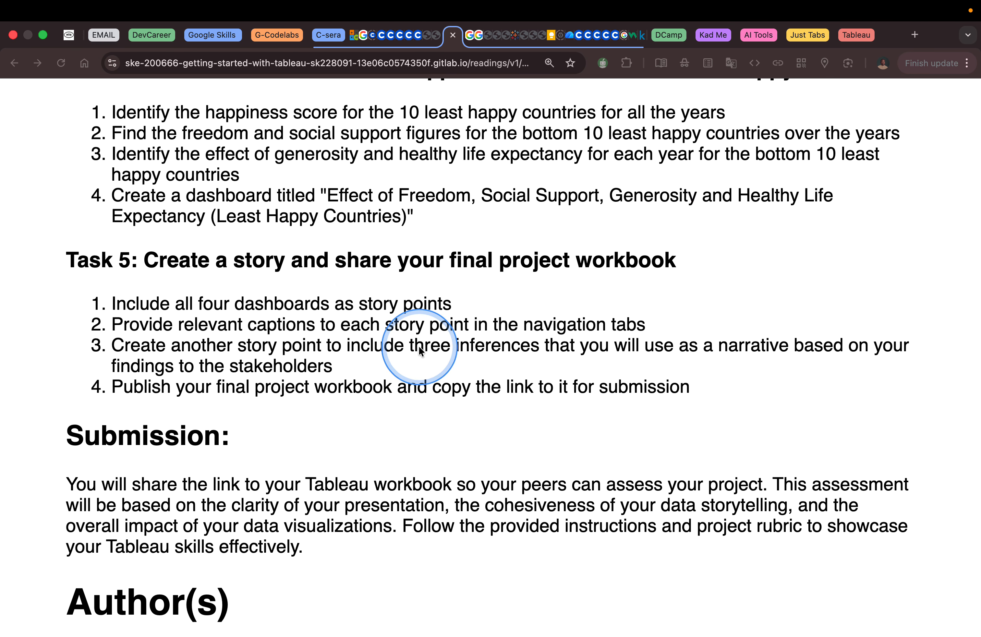
{"action": "left_click", "coordinate": [196, 354]}
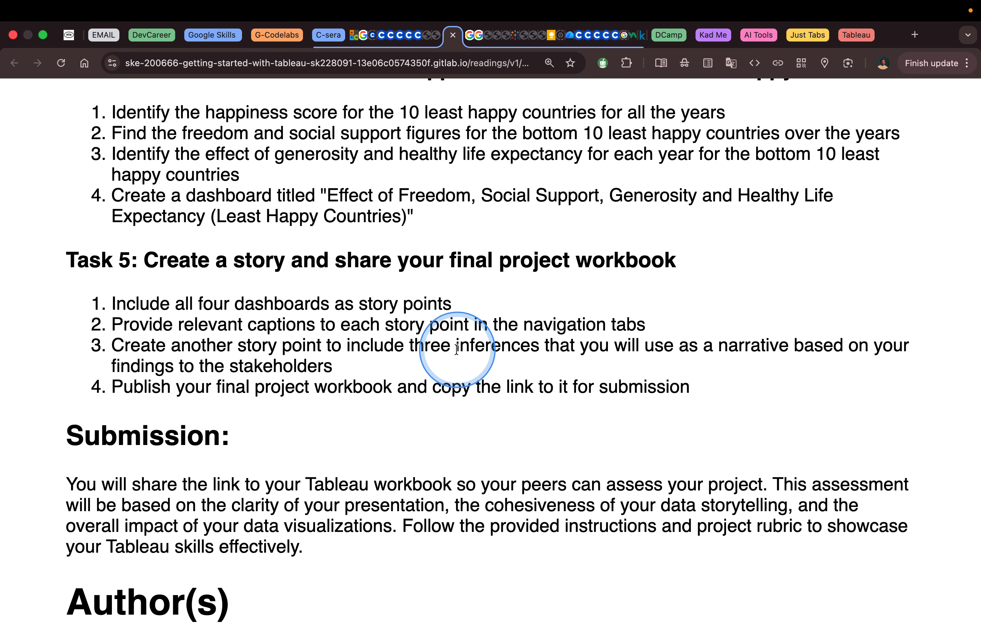
{"action": "key", "text": "ctrl+Right"}
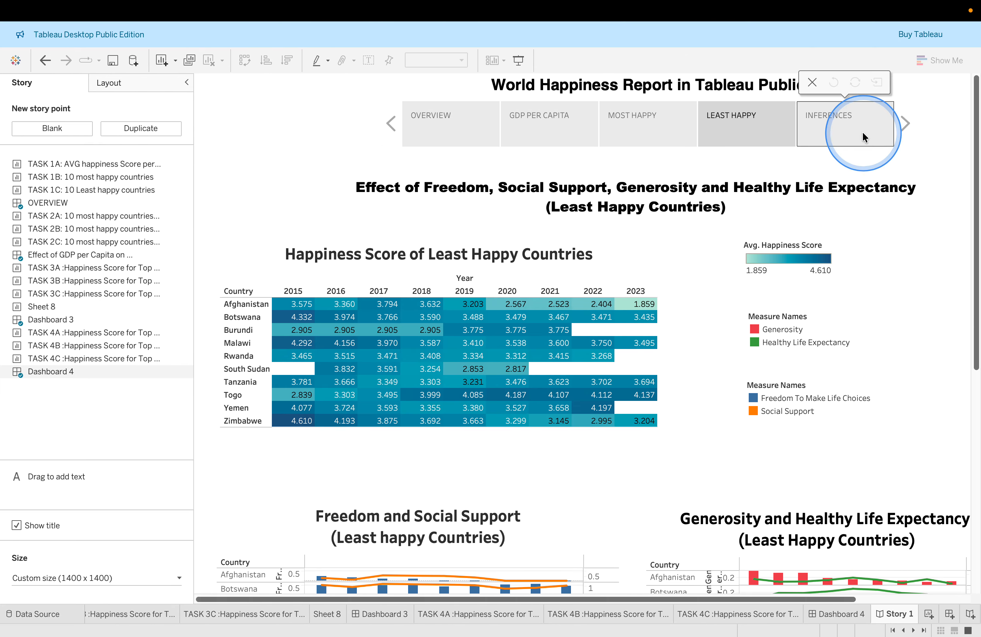
{"action": "left_click", "coordinate": [862, 131]}
{"action": "scroll", "coordinate": [476, 240], "scroll_direction": "right", "scroll_amount": 3}
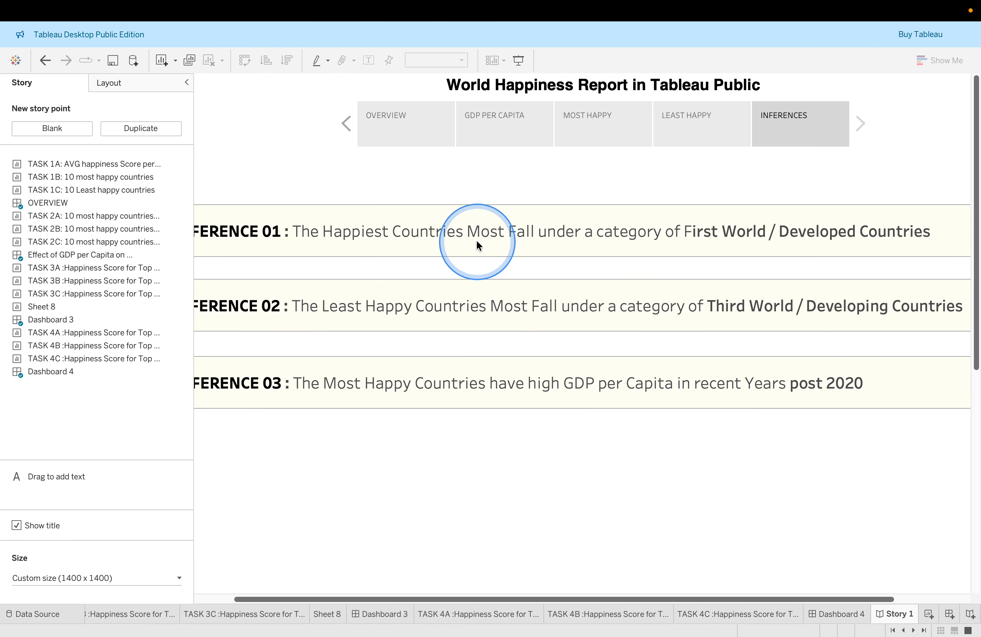
{"action": "scroll", "coordinate": [477, 244], "scroll_direction": "right", "scroll_amount": 1}
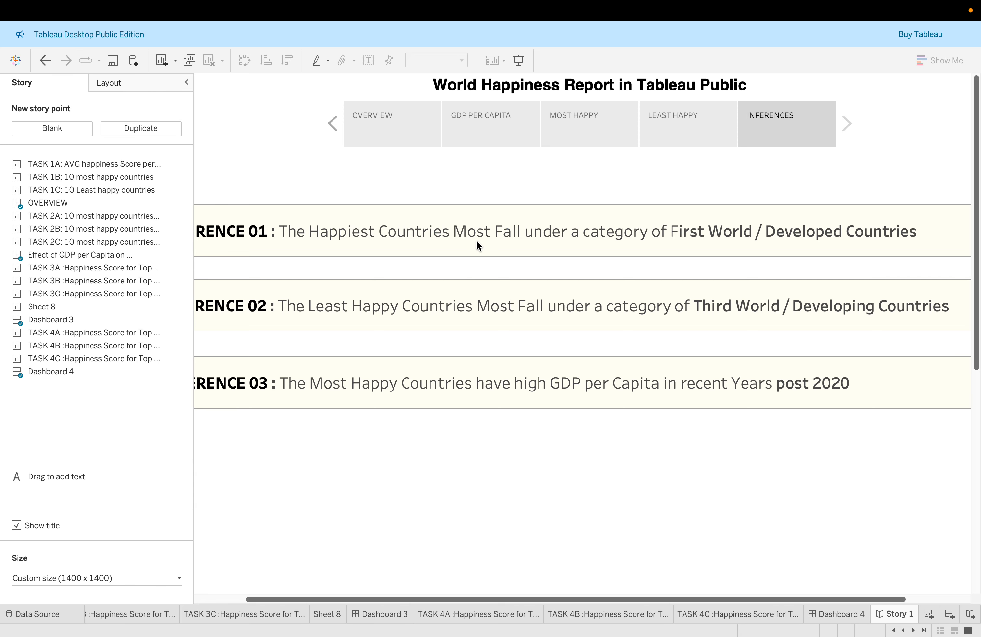
{"action": "scroll", "coordinate": [625, 231], "scroll_direction": "down", "scroll_amount": 1}
{"action": "scroll", "coordinate": [626, 231], "scroll_direction": "left", "scroll_amount": 2}
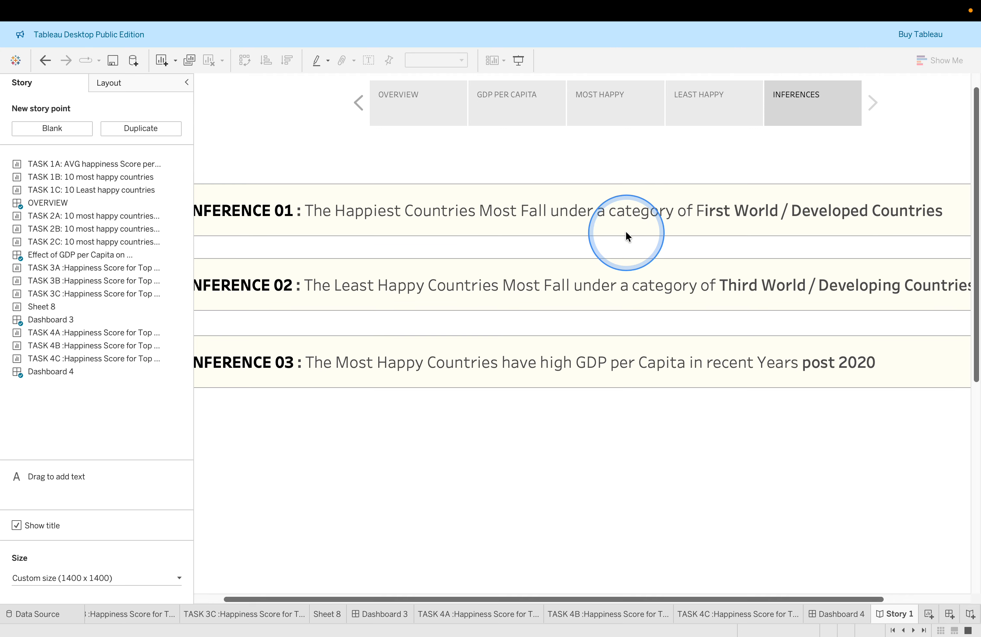
{"action": "scroll", "coordinate": [405, 279], "scroll_direction": "up", "scroll_amount": 1}
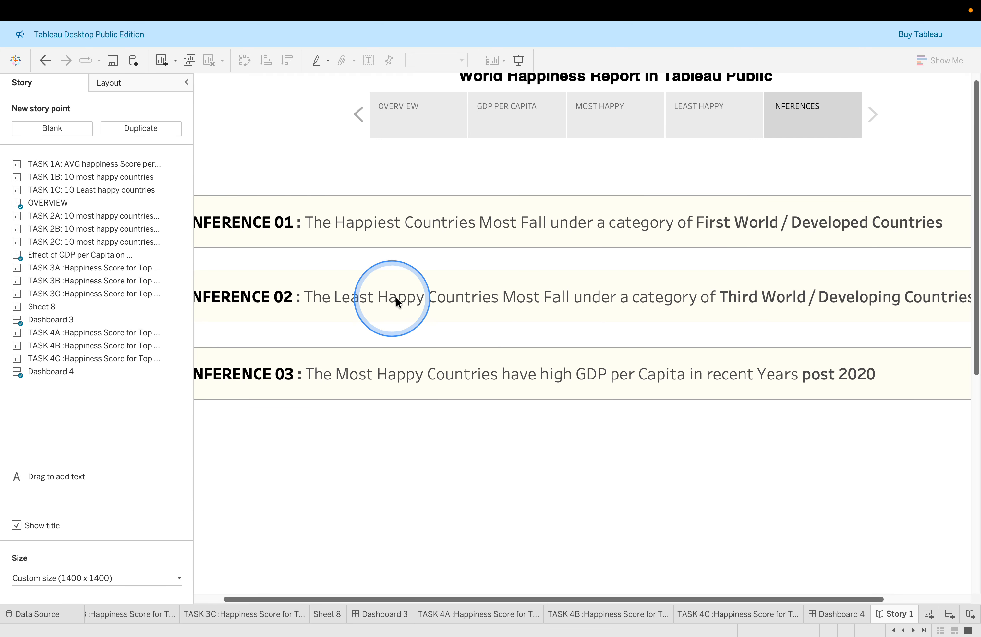
{"action": "scroll", "coordinate": [659, 294], "scroll_direction": "up", "scroll_amount": 1}
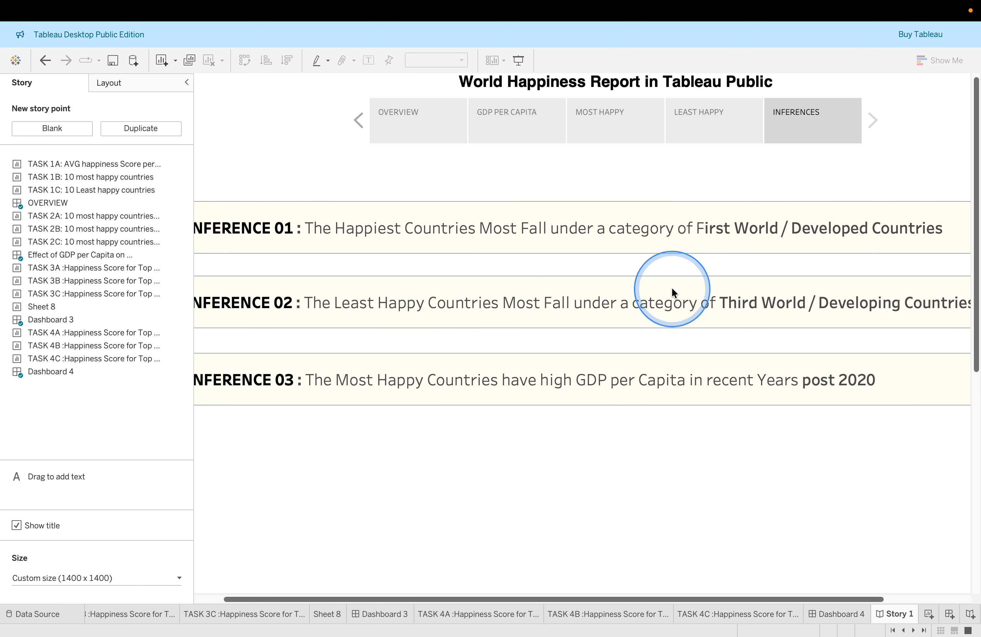
Open the INFERENCE 02 text for editing to inspect its wording and formatting, and close it without changes
{"action": "left_click", "coordinate": [852, 305]}
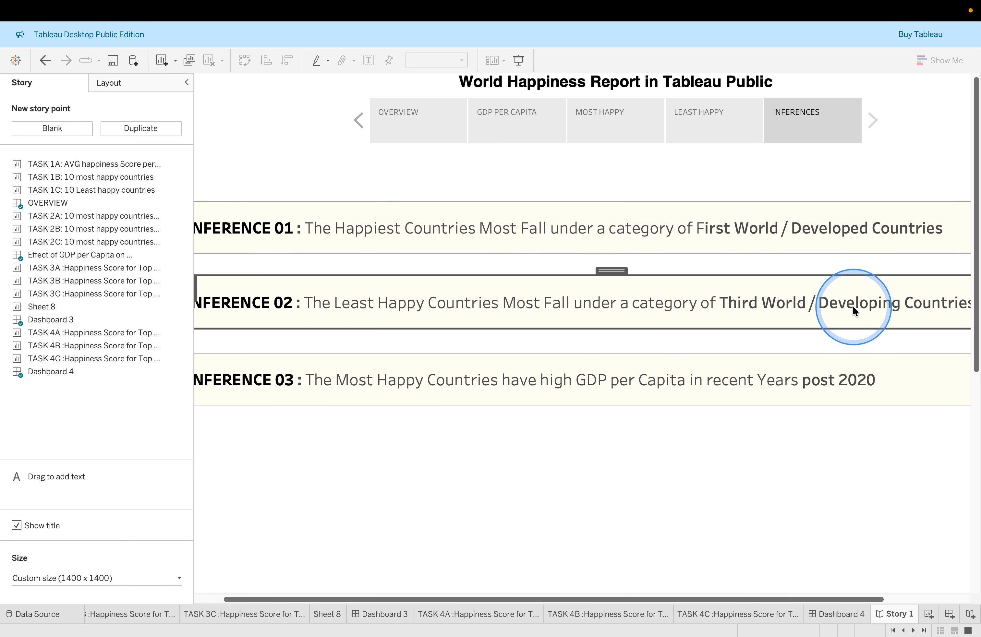
{"action": "double_click", "coordinate": [853, 305]}
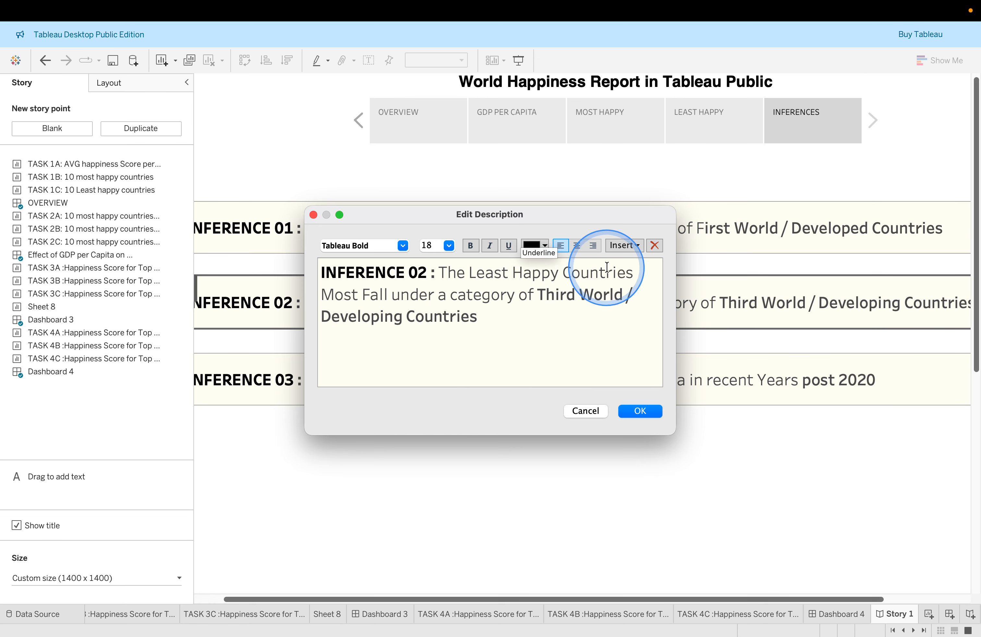
{"action": "left_click", "coordinate": [584, 409]}
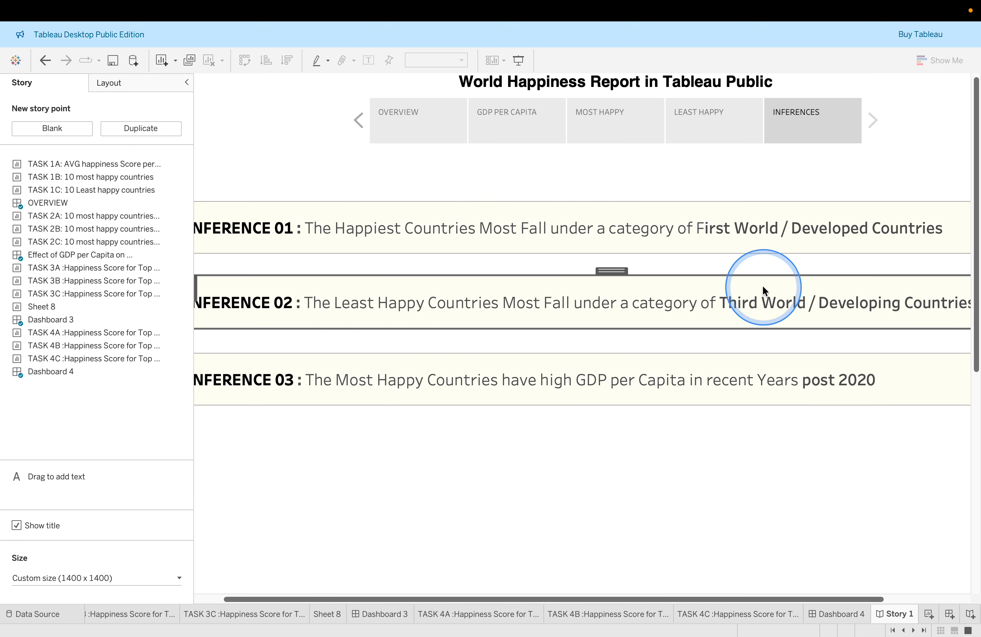
Deselect the INFERENCE 02 text box and read all three inferences from their beginnings
{"action": "left_click", "coordinate": [428, 436]}
{"action": "scroll", "coordinate": [428, 436], "scroll_direction": "down", "scroll_amount": 1}
{"action": "scroll", "coordinate": [428, 436], "scroll_direction": "left", "scroll_amount": 1}
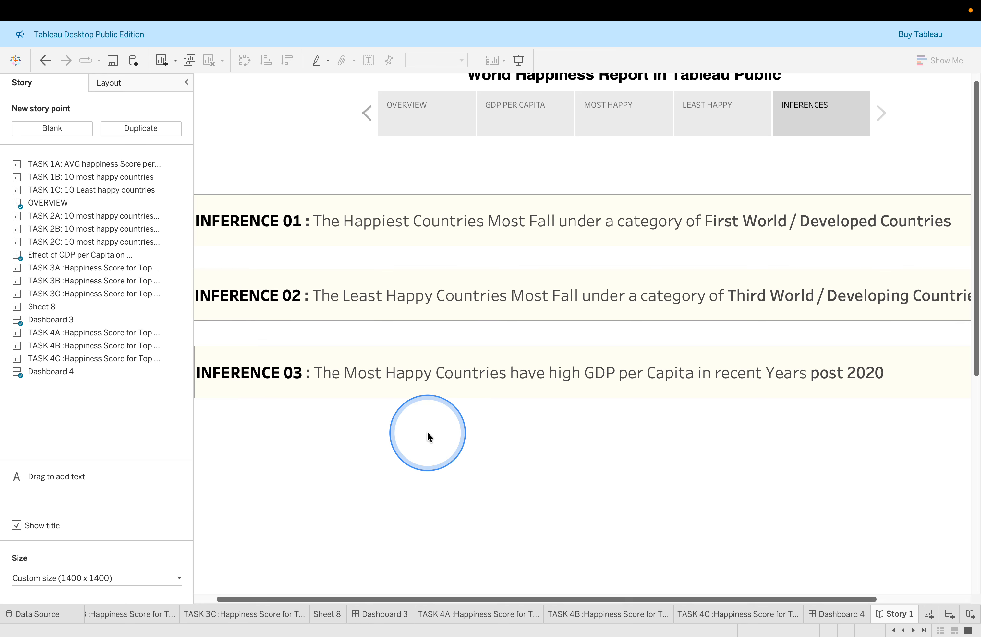
{"action": "scroll", "coordinate": [427, 433], "scroll_direction": "up", "scroll_amount": 1}
{"action": "scroll", "coordinate": [427, 433], "scroll_direction": "left", "scroll_amount": 1}
{"action": "scroll", "coordinate": [450, 432], "scroll_direction": "down", "scroll_amount": 1}
{"action": "scroll", "coordinate": [450, 433], "scroll_direction": "left", "scroll_amount": 1}
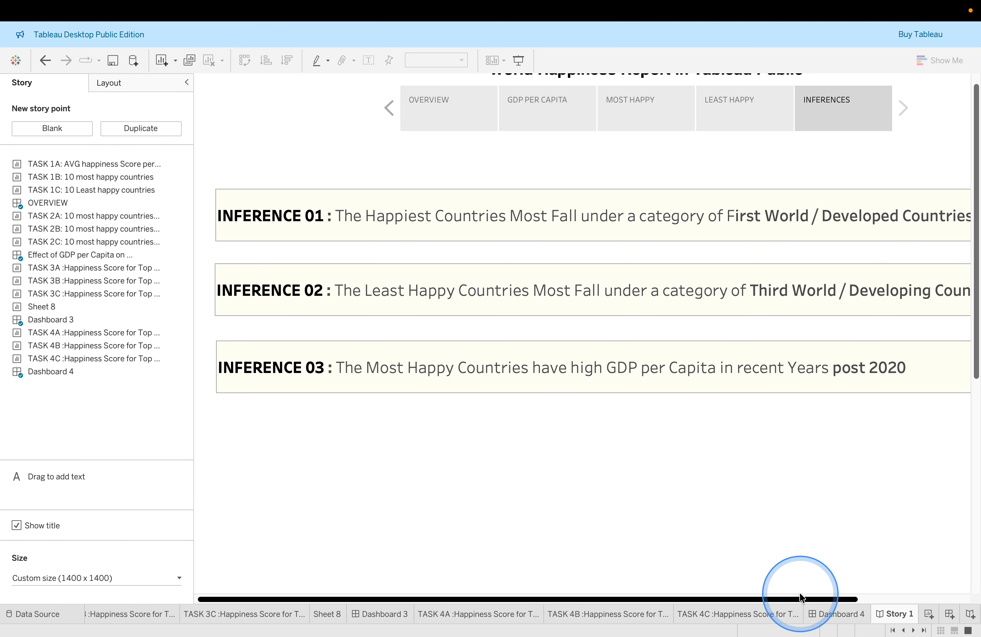
Return to Dashboard 4 and look over the least happy countries' charts
{"action": "left_click", "coordinate": [829, 615]}
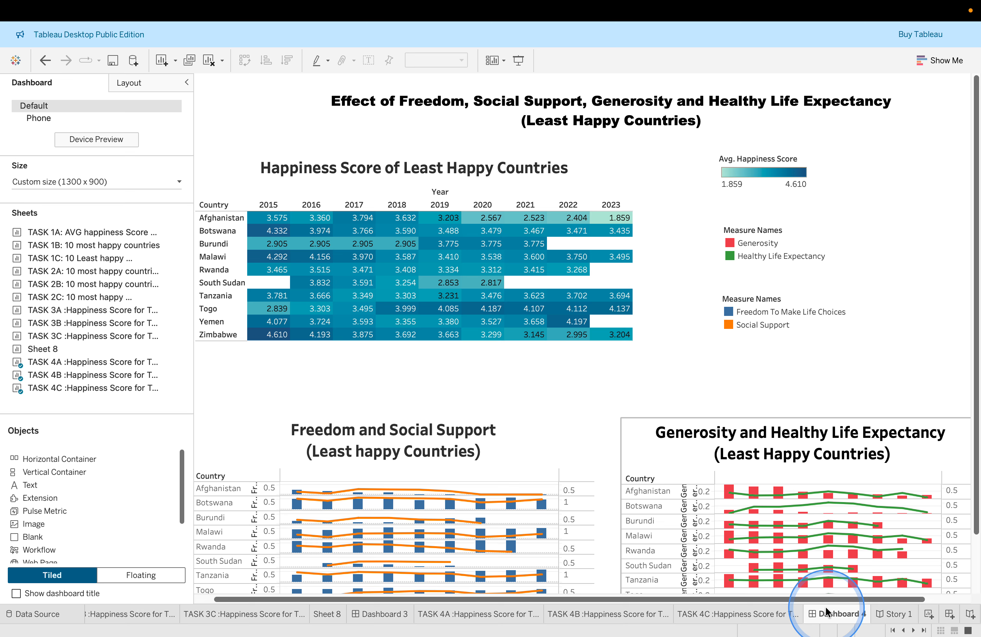
{"action": "mouse_move", "coordinate": [827, 612]}
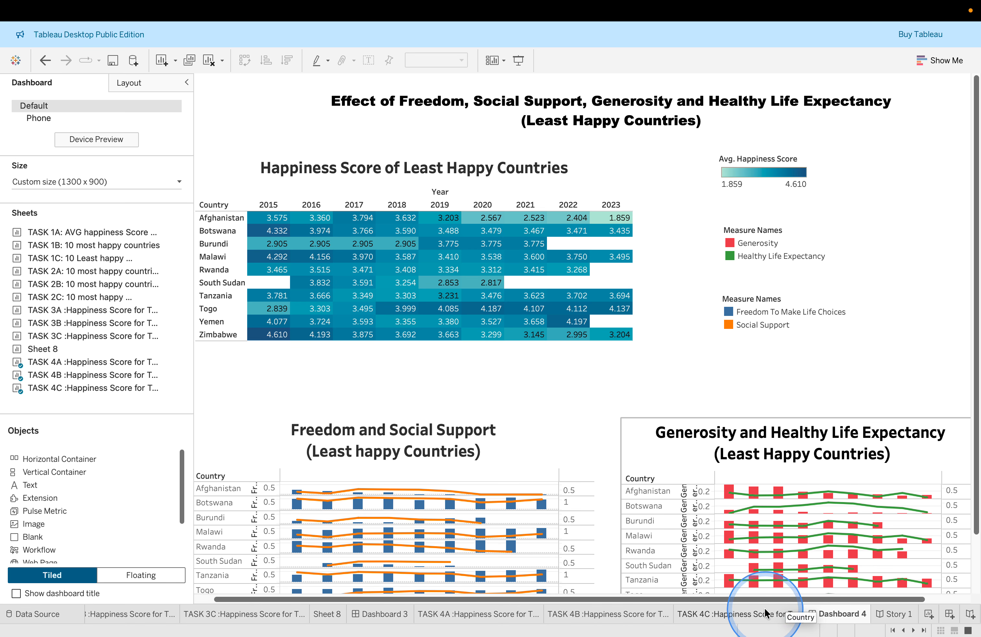
{"action": "mouse_move", "coordinate": [750, 616]}
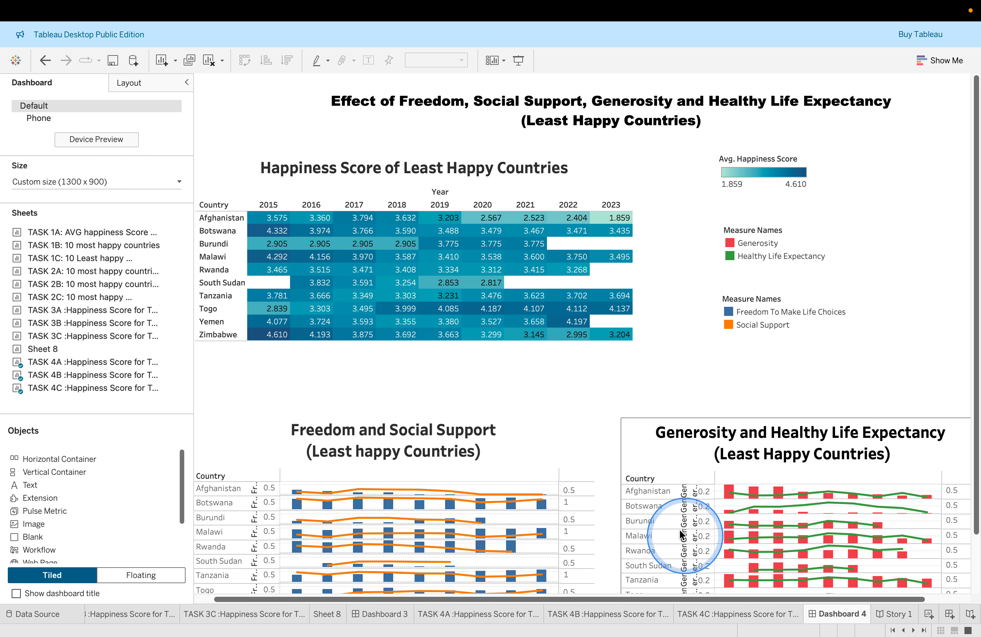
Switch to the browser's brief, review the Task 5 and Submission sections, and return to the project's task list
{"action": "key", "text": "ctrl+Left"}
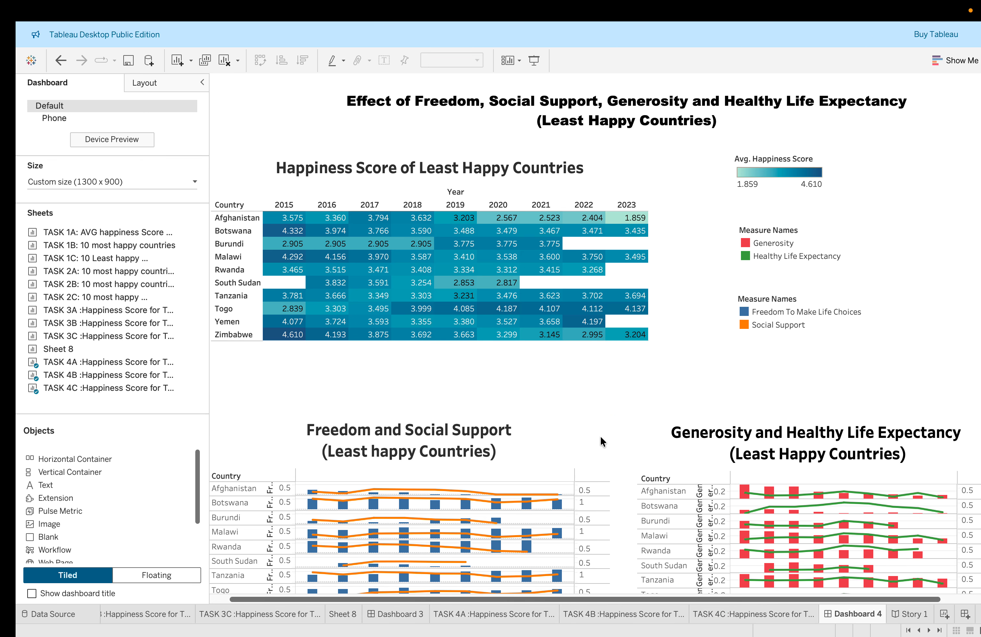
{"action": "left_click", "coordinate": [673, 446]}
{"action": "scroll", "coordinate": [673, 446], "scroll_direction": "down", "scroll_amount": 3}
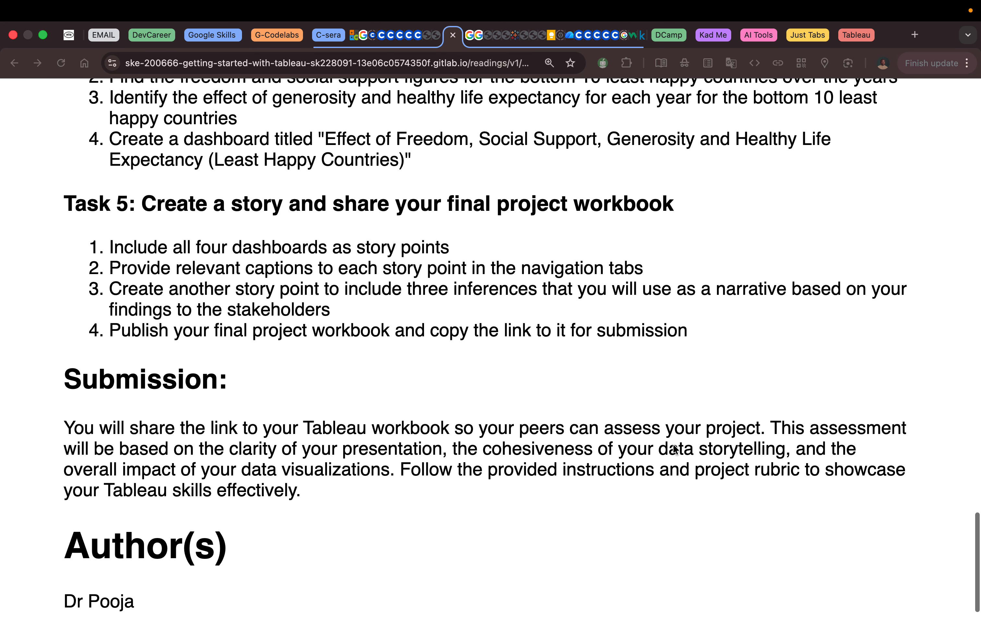
{"action": "scroll", "coordinate": [673, 448], "scroll_direction": "down", "scroll_amount": 5}
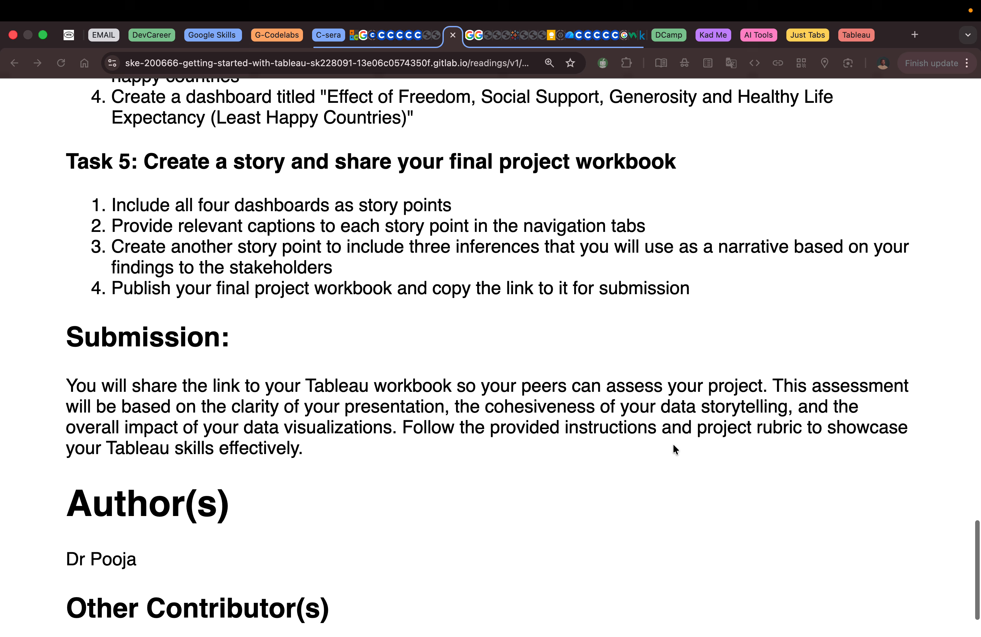
{"action": "scroll", "coordinate": [673, 449], "scroll_direction": "up", "scroll_amount": 20}
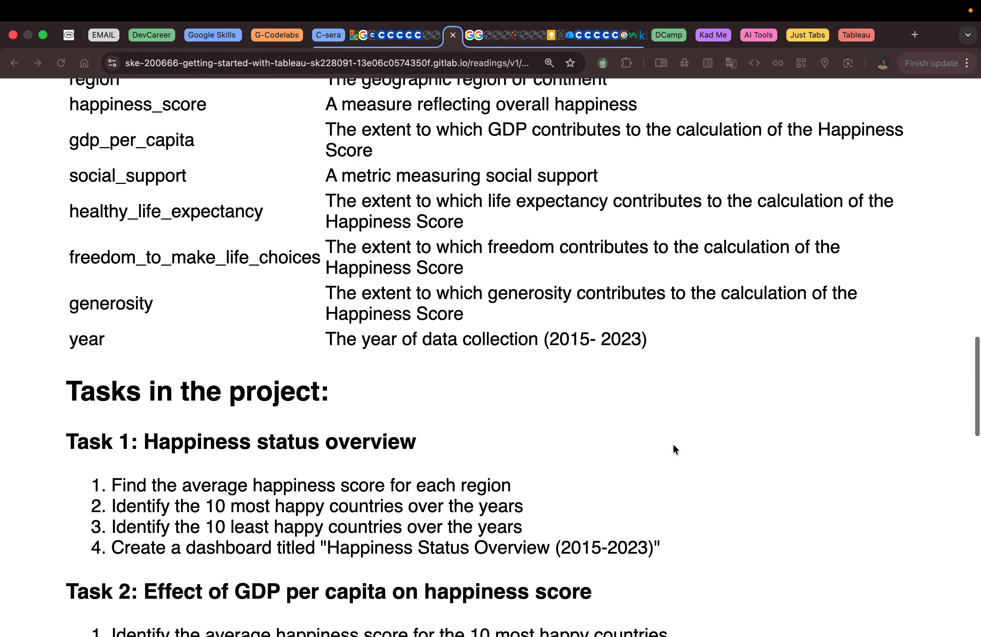